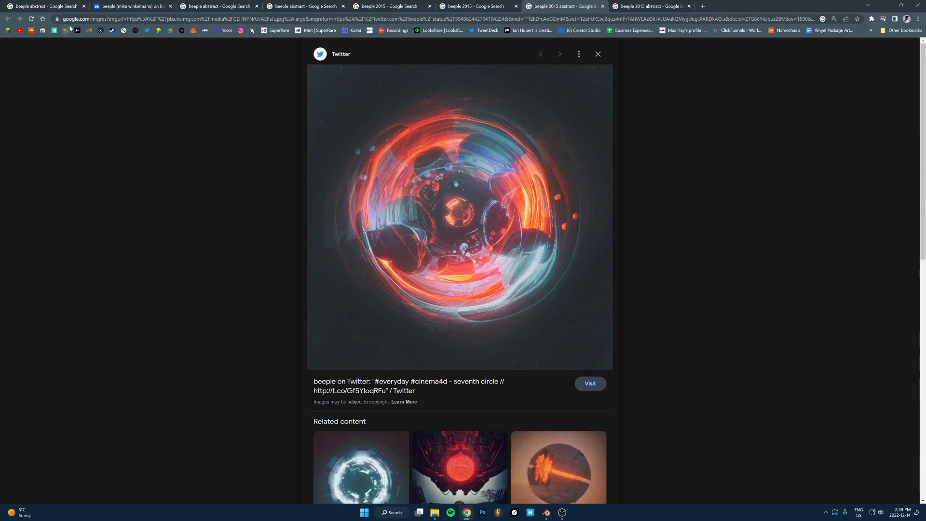
- Review the Beeple abstract and 2015 artwork references open in the browser tabs
mouse_move(47, 6)
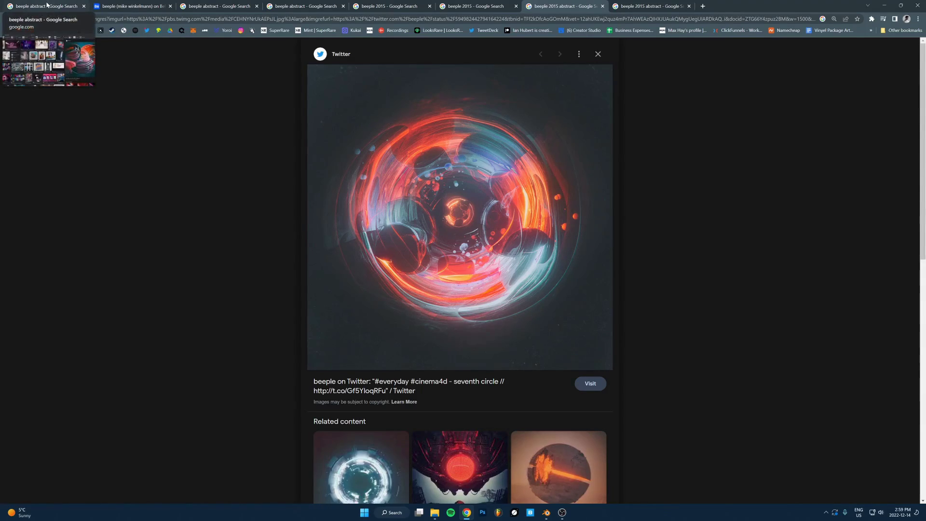
left_click(46, 5)
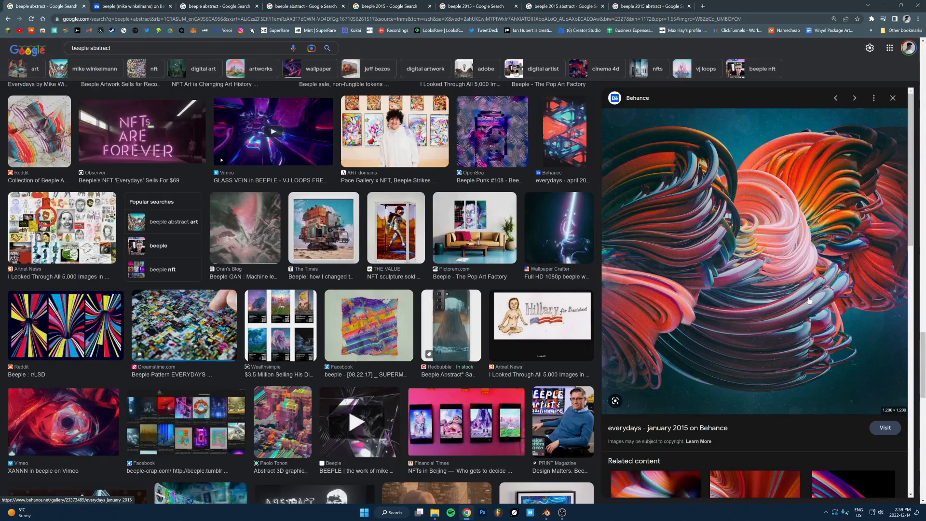
left_click(415, 4)
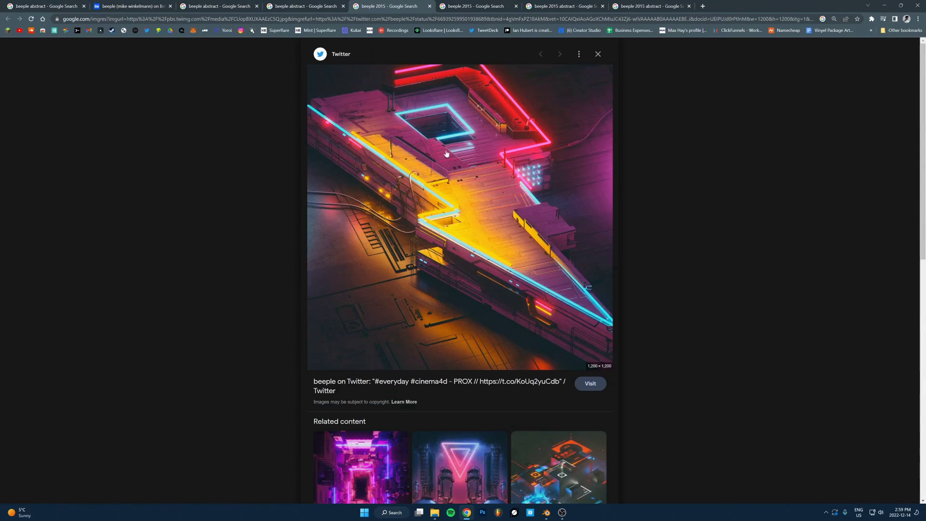
left_click(438, 4)
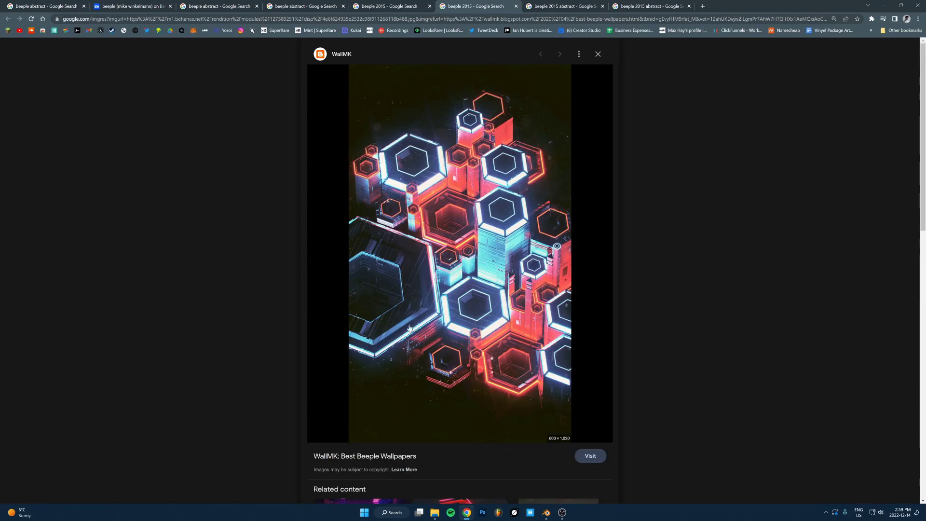
left_click(530, 6)
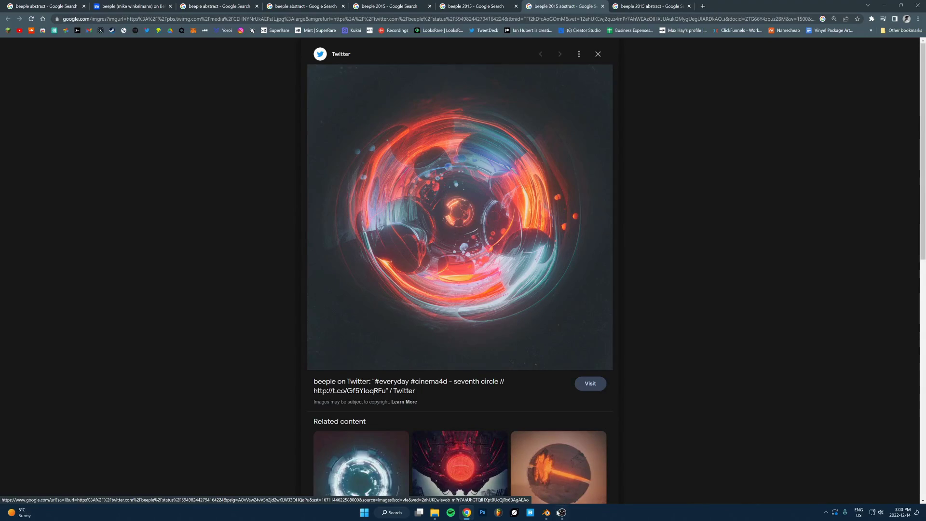
- Switch to Blender and add a cube mesh at the scene origin
left_click(466, 512)
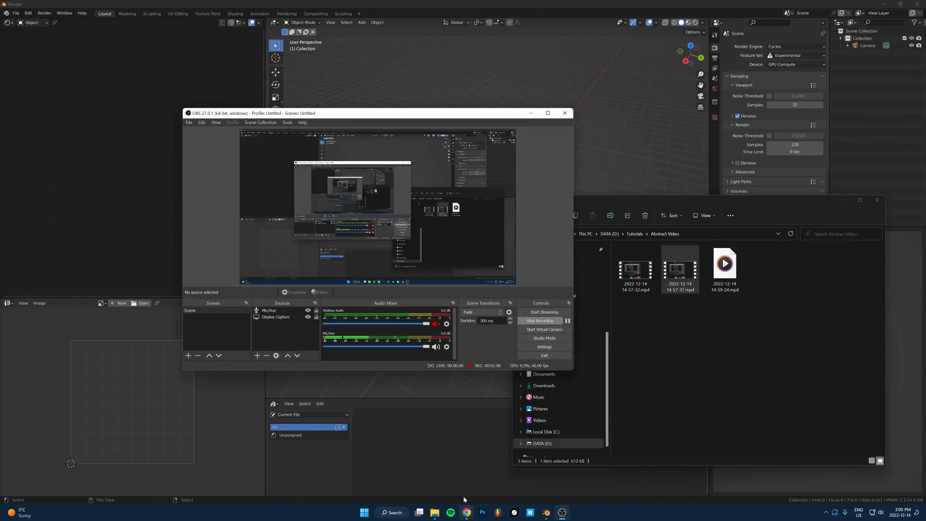
key("alt+Tab")
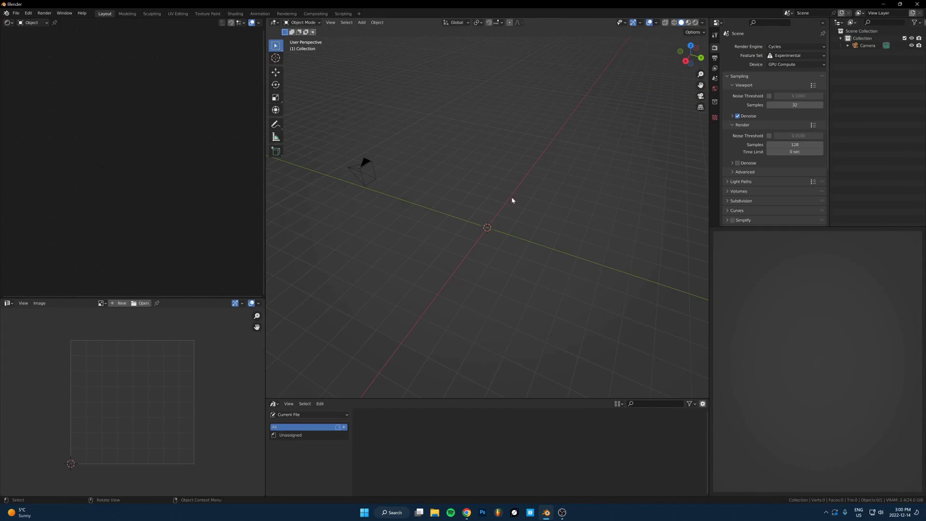
scroll(503, 233, "up", 2)
key("shift+a")
mouse_move(502, 225)
left_click(536, 233)
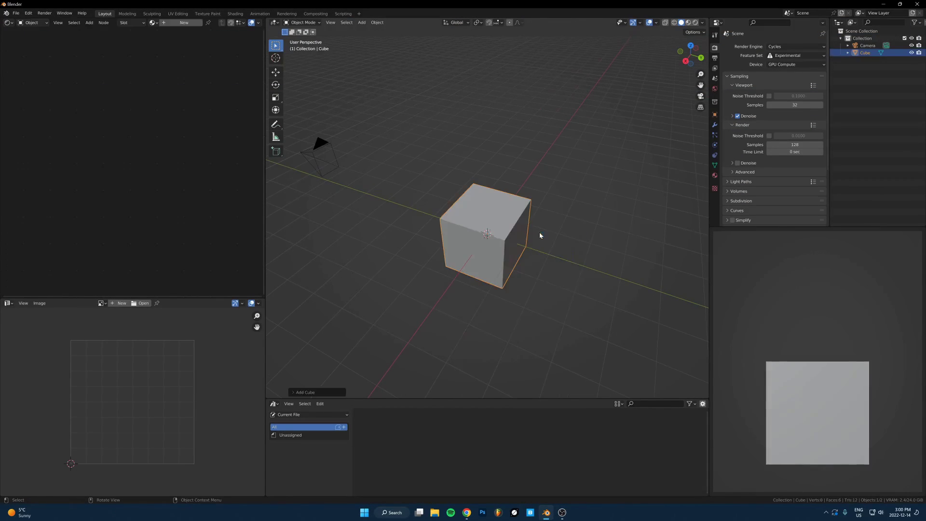
- Flatten the cube along Z to about 0.2 of its height
scroll(538, 251, "up", 1)
scroll(579, 241, "down", 4)
key("s")
key("z")
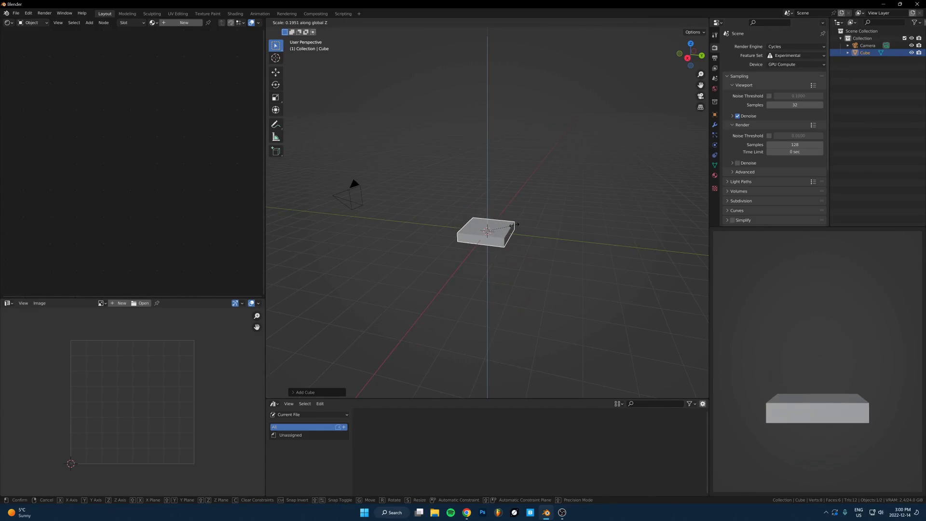
left_click(520, 234)
scroll(520, 235, "up", 3)
middle_click_drag(525, 216, 528, 238)
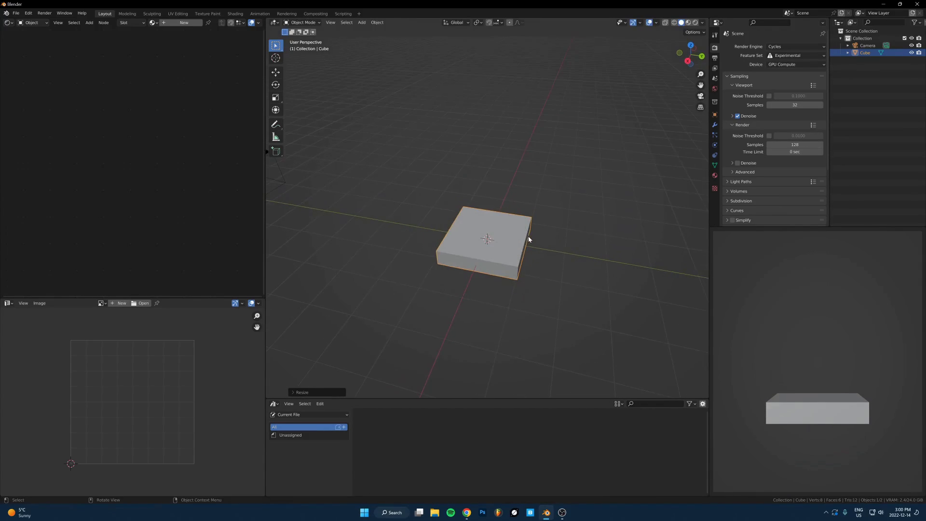
- Delete the top and bottom faces of the flattened cube, leaving only its four side walls
key("Tab")
scroll(528, 236, "up", 3)
key("3")
left_click(482, 251)
key("alt+z")
left_click(476, 271, "shift")
key("x")
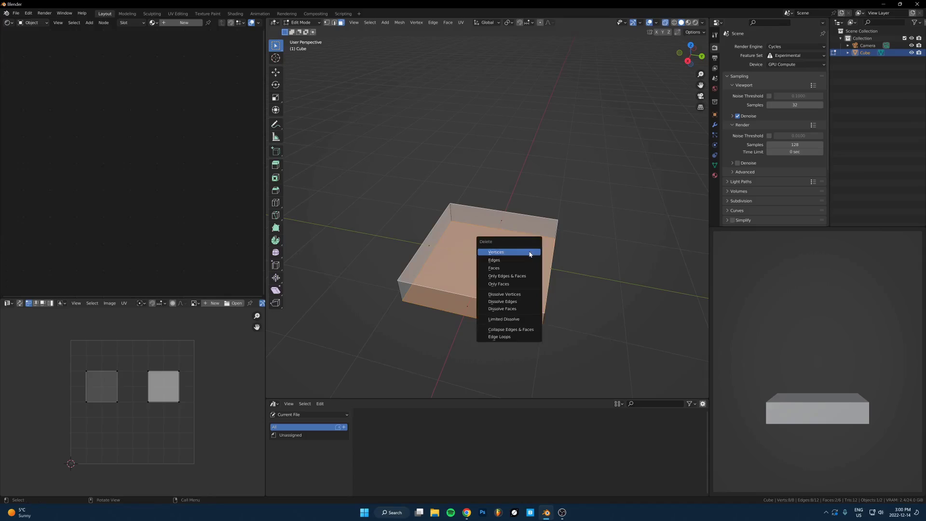
left_click(526, 268)
key("Tab")
- Add a Solidify modifier to the four-walled frame and apply its object transform
left_click(715, 125)
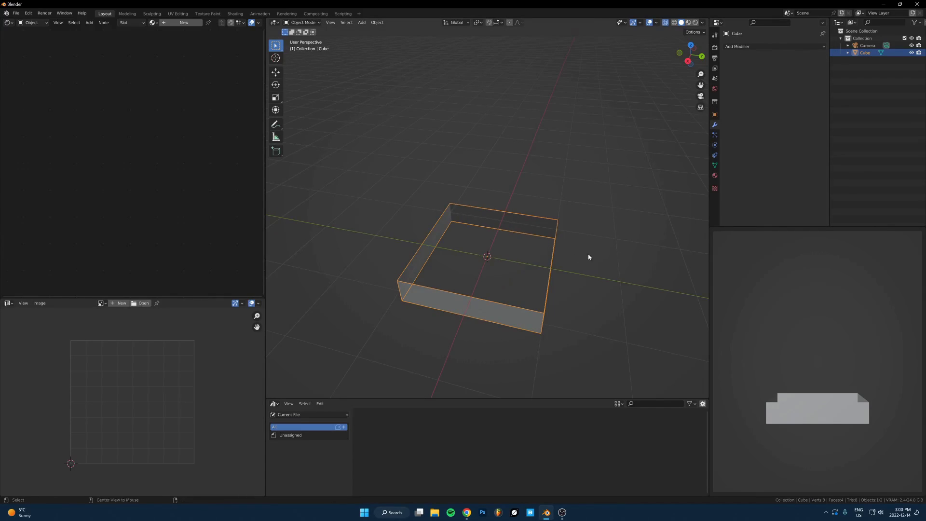
key("alt+z")
key("Tab")
key("a")
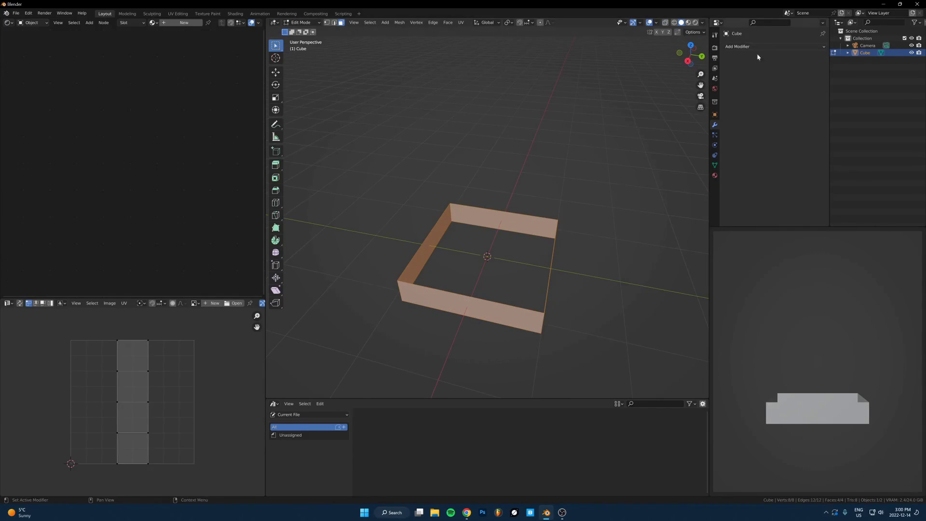
key("Tab")
left_click(744, 47)
key("y")
key("ctrl+a")
left_click(535, 207)
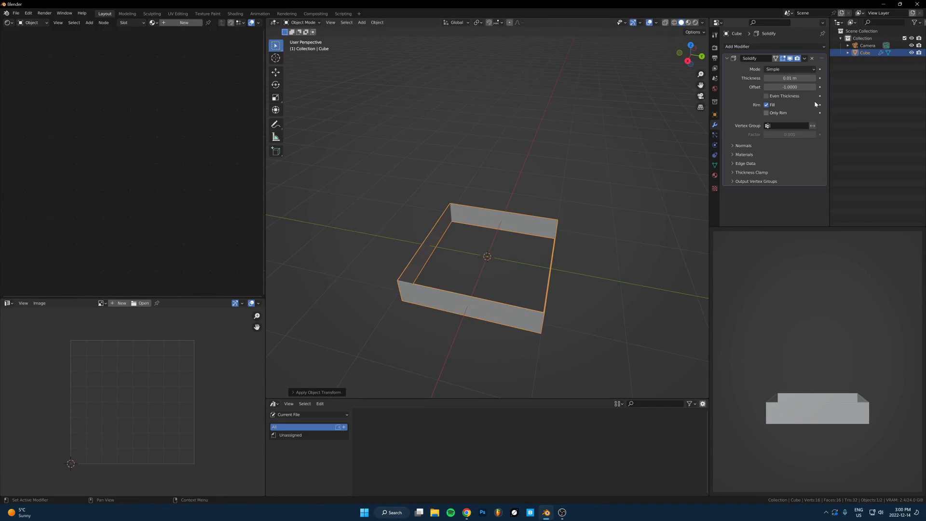
- Set the frame's Solidify thickness to 0.24 m and check the wall width from above
left_click_drag(790, 78, 801, 78)
key("KP_7")
scroll(545, 282, "up", 2)
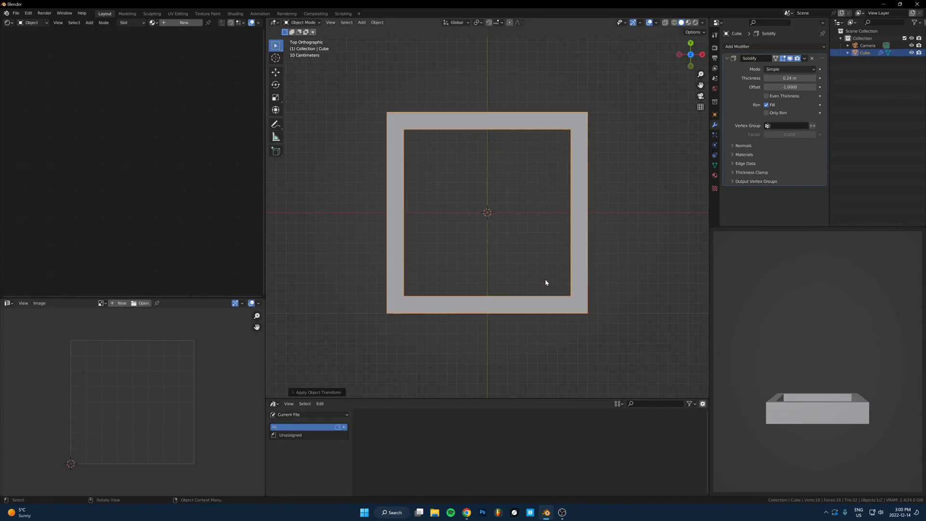
middle_click_drag(591, 320, 542, 232)
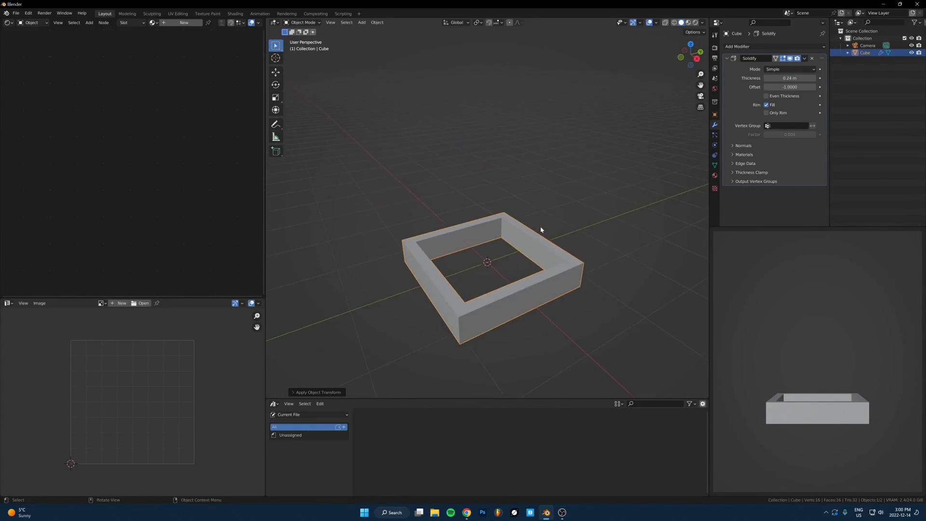
- Duplicate the square frame and shrink the copy in X and Y so it sits inside the original
scroll(542, 232, "down", 3)
key("shift+d")
key("s")
key("shift+z")
left_click(542, 215)
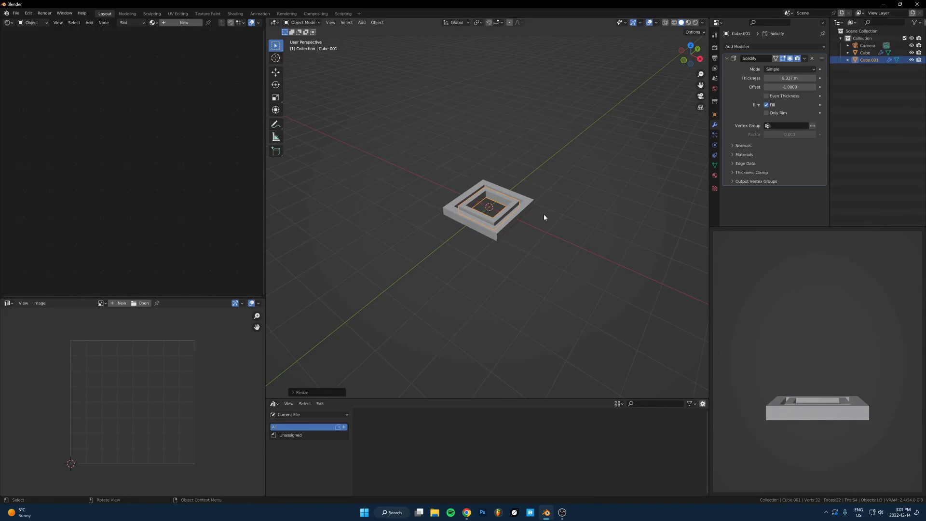
- Stretch the inner frame along Z so it rises above and below the outer frame
key("s")
key("z")
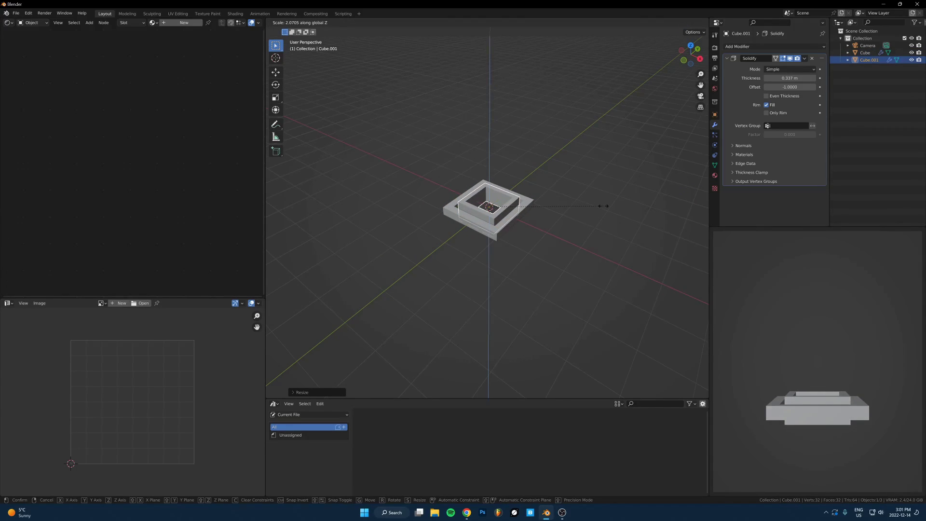
left_click(676, 206)
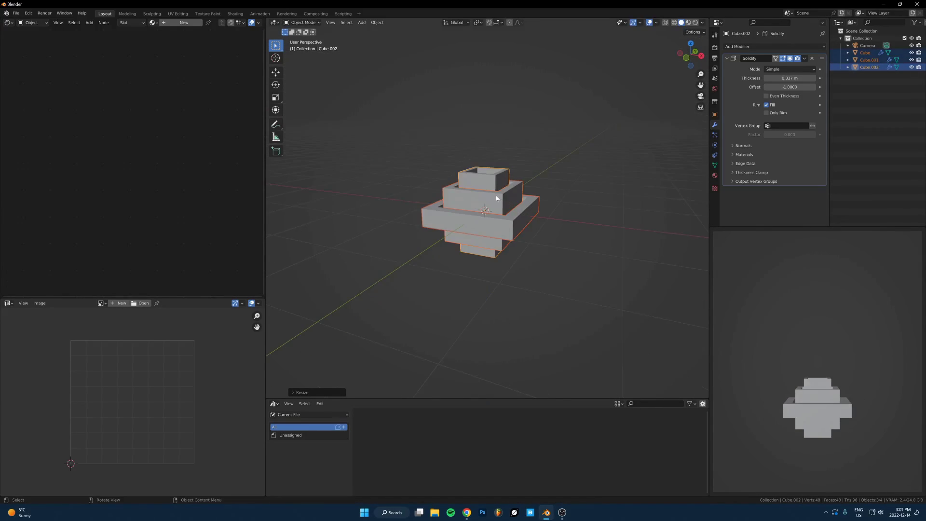
left_click(497, 198)
key("s")
key("z")
right_click(586, 173)
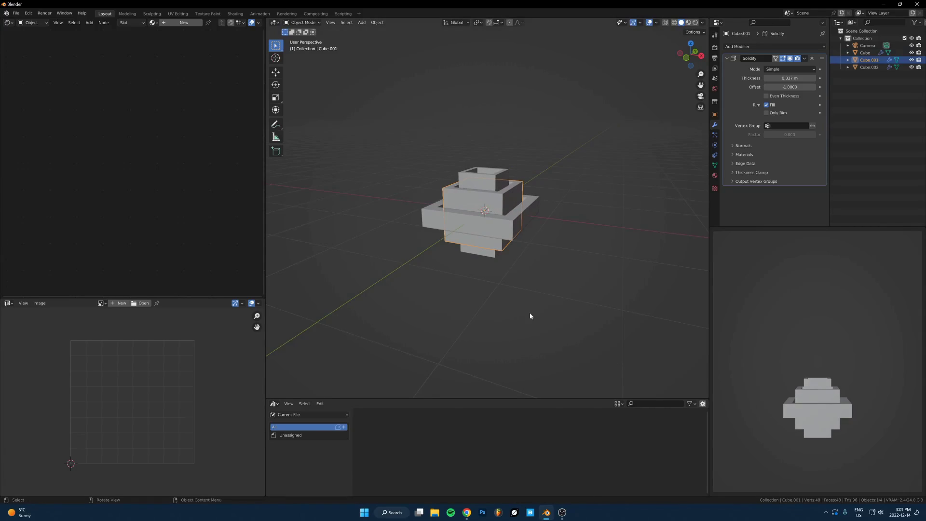
left_click_drag(550, 144, 450, 240)
middle_click_drag(533, 214, 540, 244)
scroll(539, 244, "down", 5)
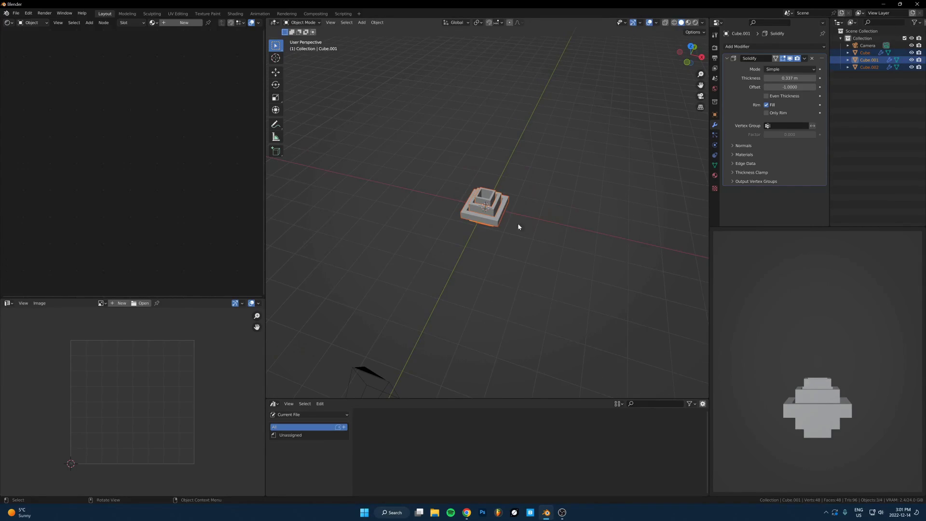
- Rotate the camera about its local X axis around the 3D cursor to an X rotation of about 62.4°
left_click(377, 373)
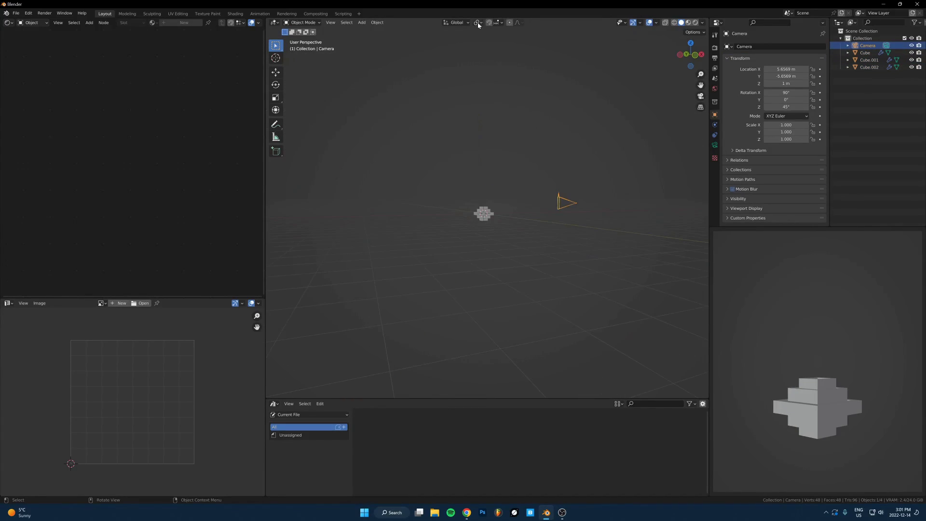
left_click(477, 22)
key("r")
key("x")
key("x")
left_click(523, 126)
middle_click_drag(523, 150, 554, 198)
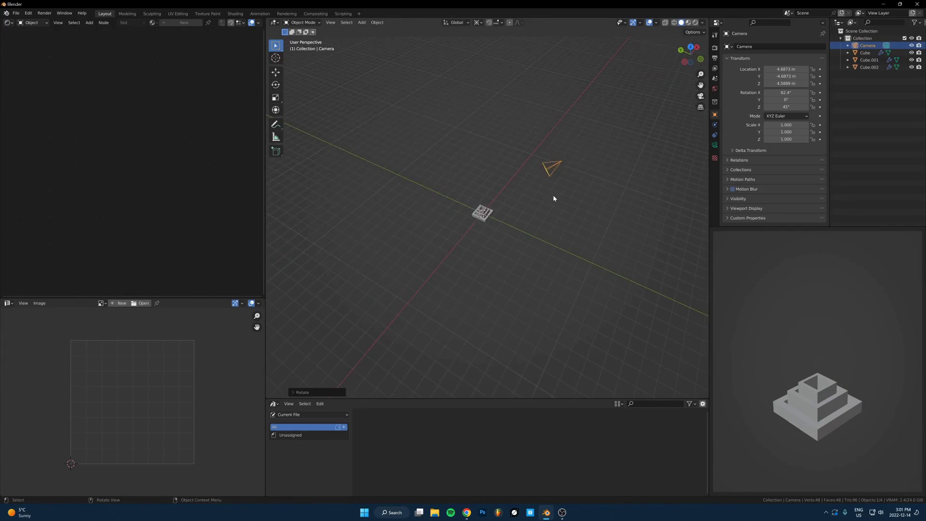
- Lower the camera along Z to a height of about 4.29 m
scroll(554, 226, "up", 3)
middle_click_drag(554, 254, 539, 282, "shift")
scroll(831, 351, "down", 2)
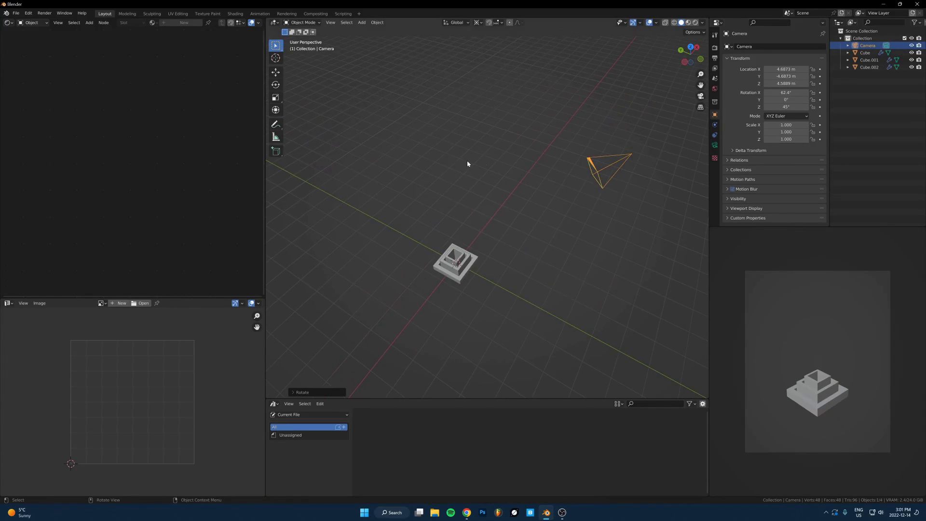
scroll(837, 320, "down", 2)
key("g")
key("z")
left_click(837, 374)
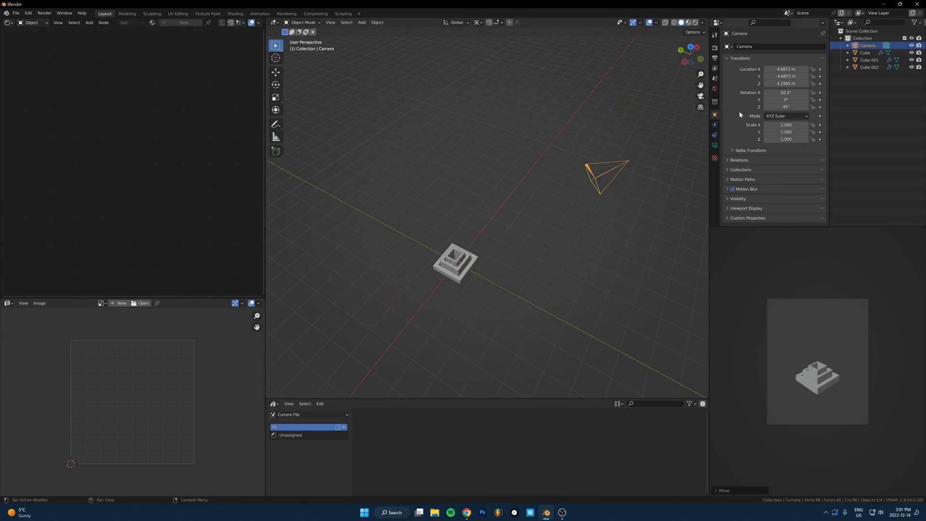
- Change the camera's lens type to Orthographic
left_click(715, 145)
left_click(790, 69)
left_click(786, 77)
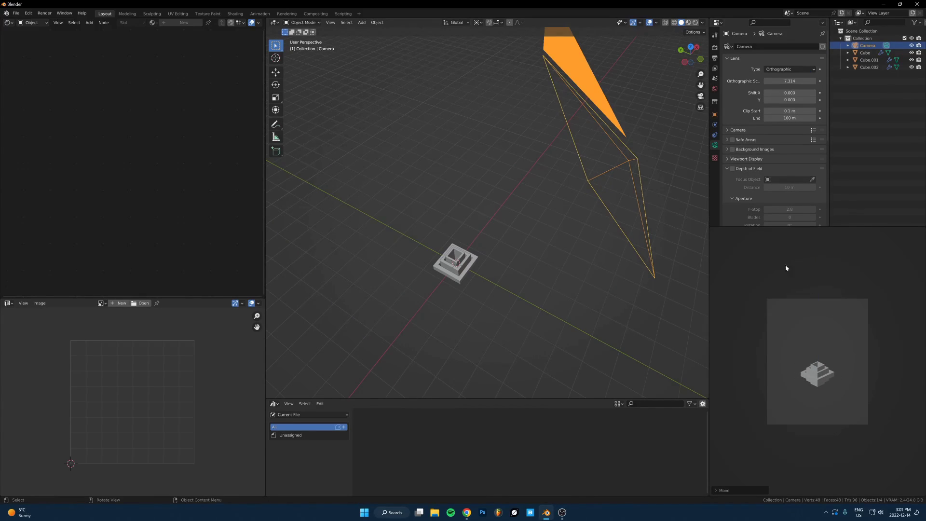
middle_click_drag(611, 202, 579, 227)
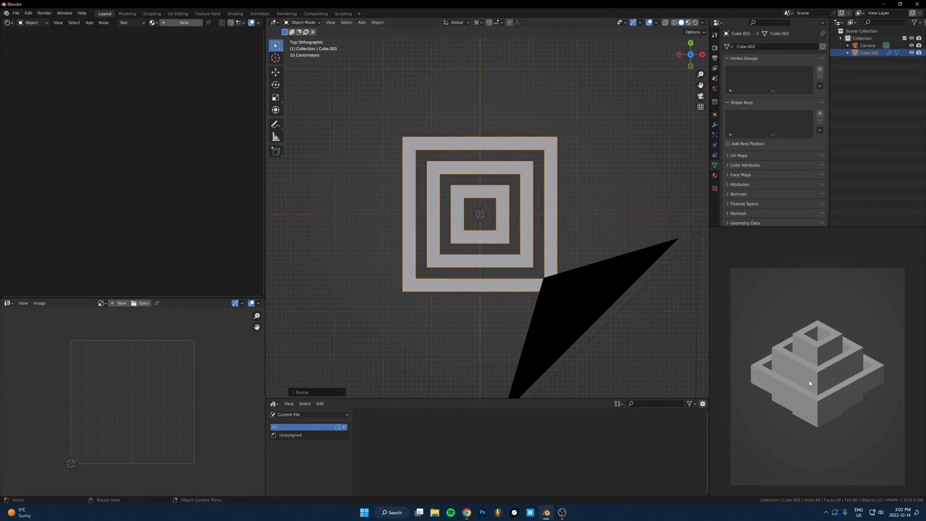
- Show the camera view in rendered shading and add a point light, placing it above the negative X side of the stacked frames
key("z")
left_click(835, 288)
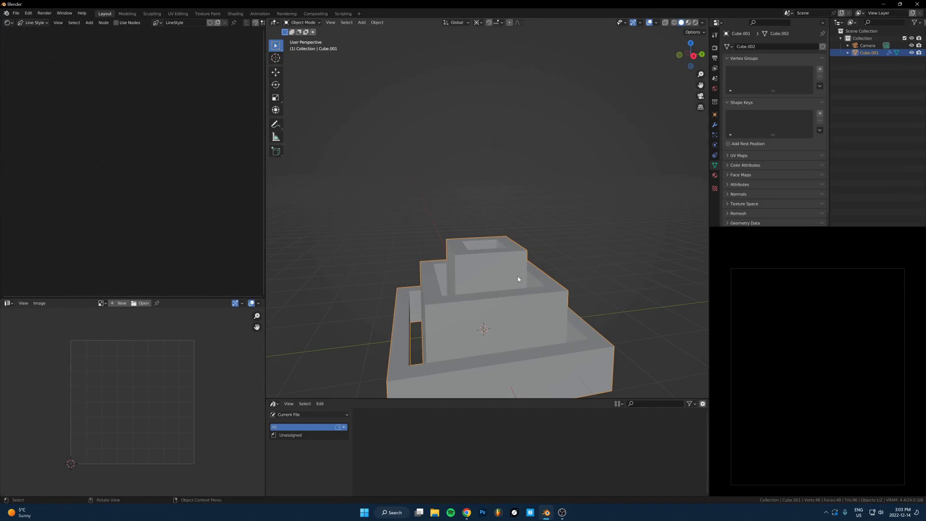
key("shift+a")
mouse_move(482, 304)
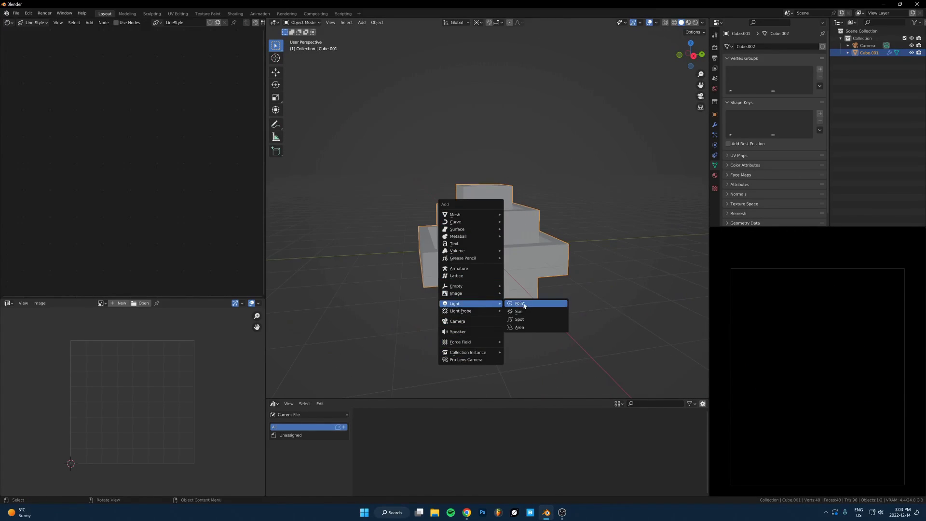
left_click(519, 303)
key("g")
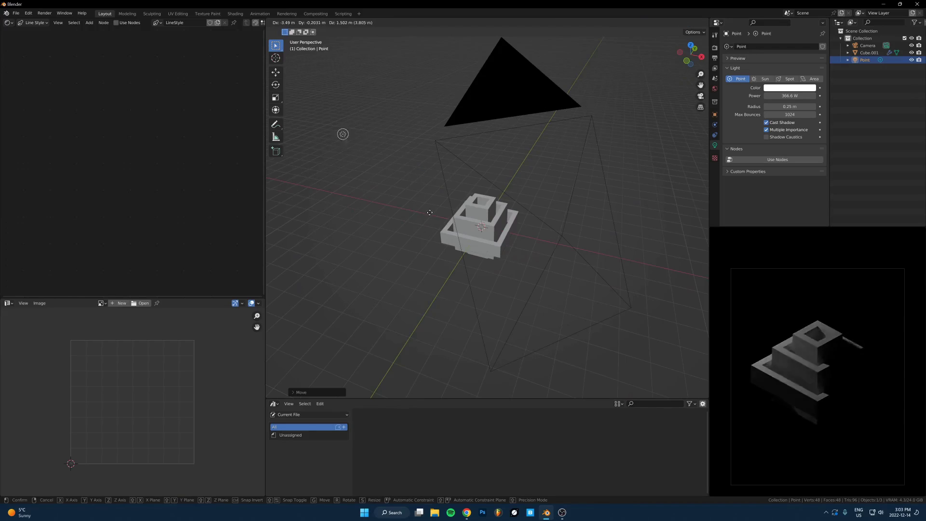
left_click(479, 261)
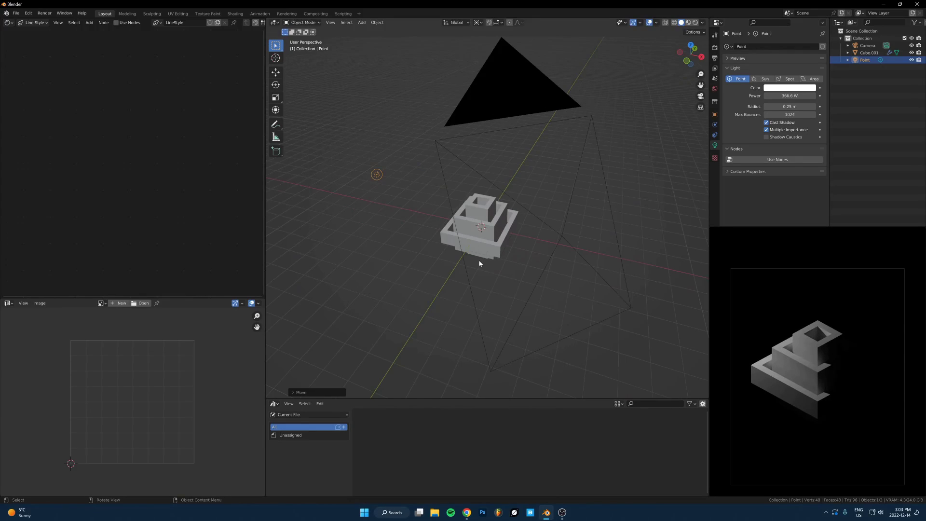
- Raise the Transmission of the stacked frames' Principled BSDF material to 1.000
left_click(488, 221)
key("KP_Decimal")
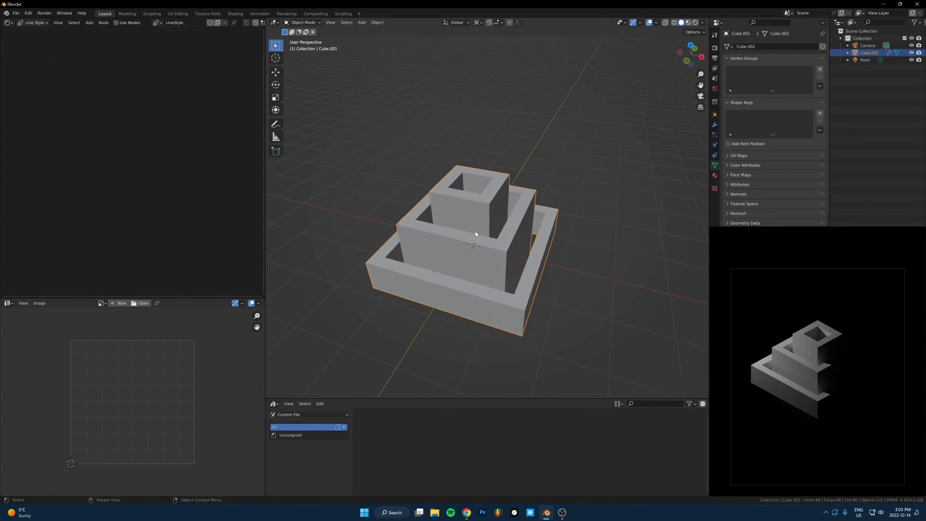
scroll(375, 194, "down", 6)
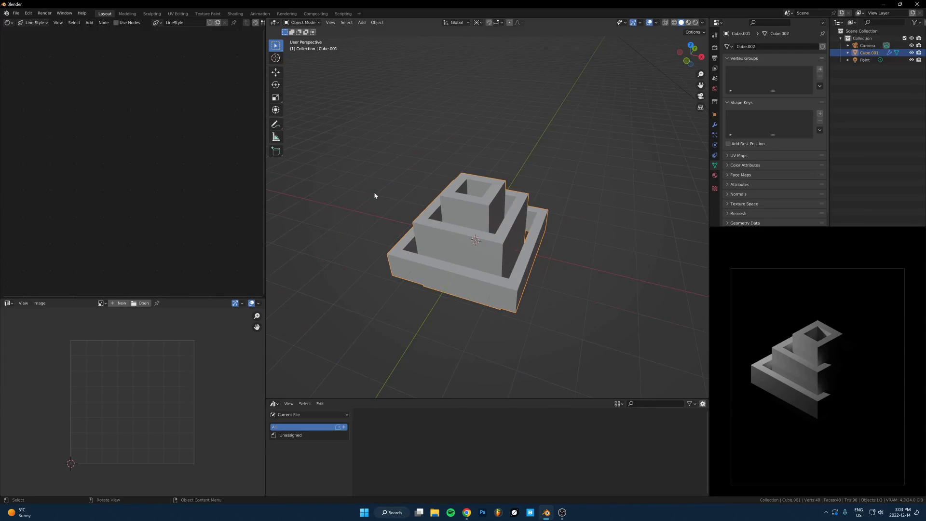
left_click(418, 200)
scroll(419, 200, "up", 3)
left_click(353, 167)
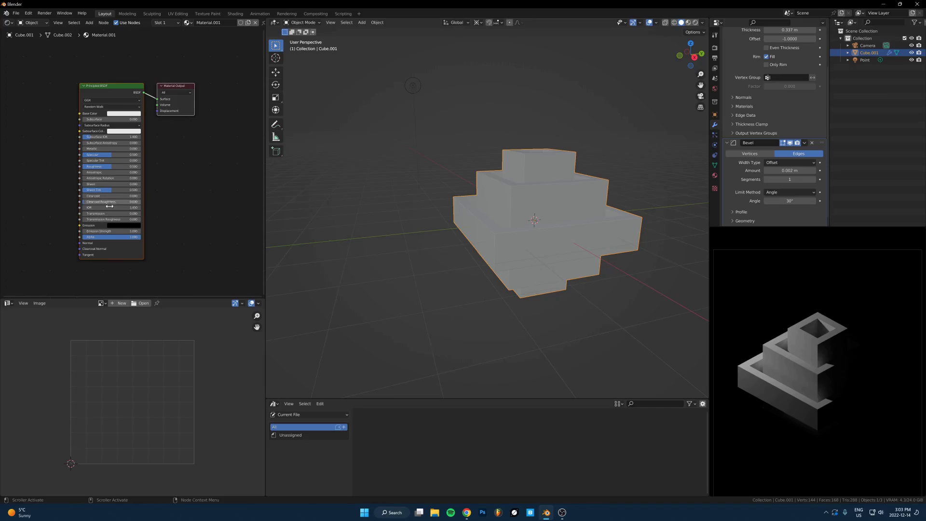
left_click_drag(111, 213, 198, 215)
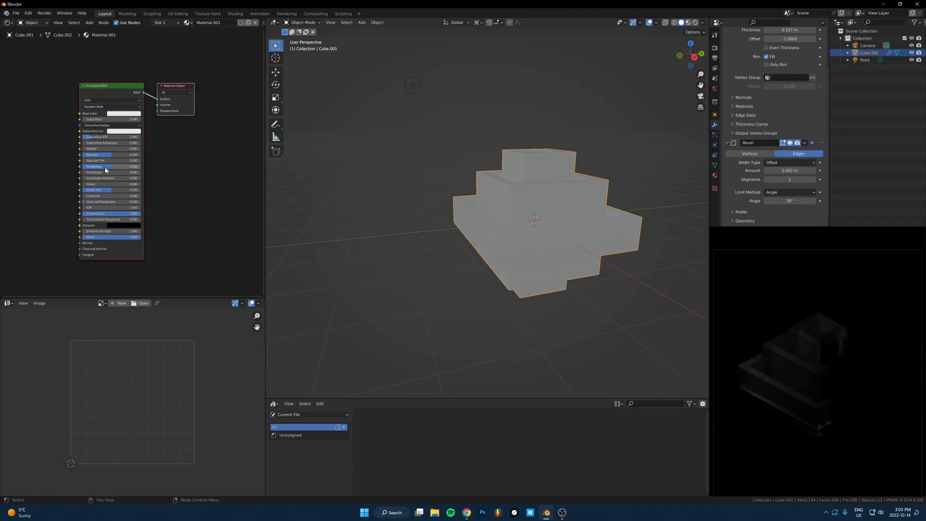
- Switch to Quixel Bridge and download the selected Fingerprints imperfection surface at 4K resolution
left_click(531, 513)
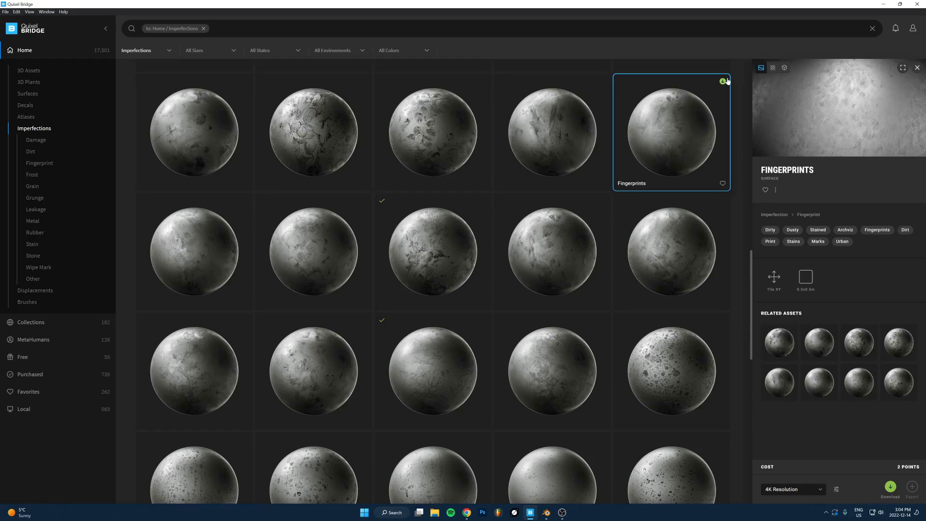
left_click(722, 82)
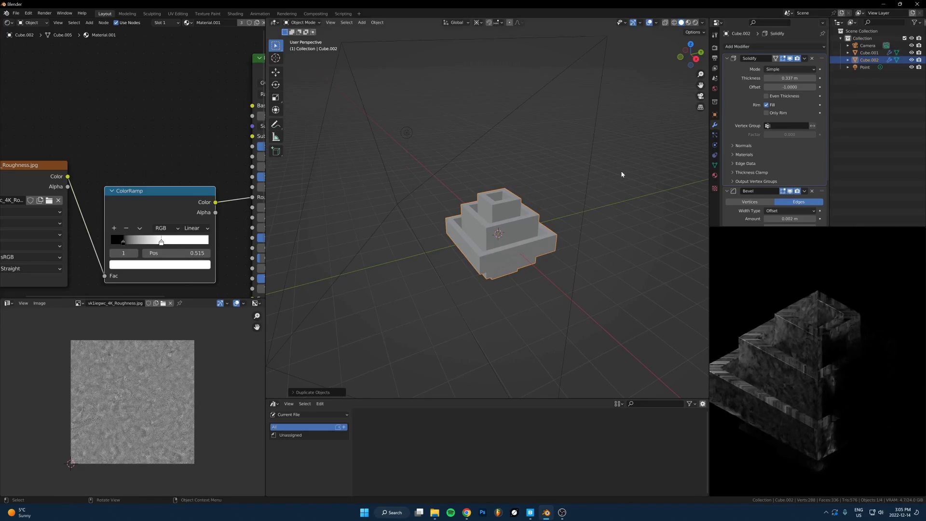
- Set the duplicated frames' Solidify thickness to 0.02 m and scale them to fit within the glass frames
left_click(790, 78)
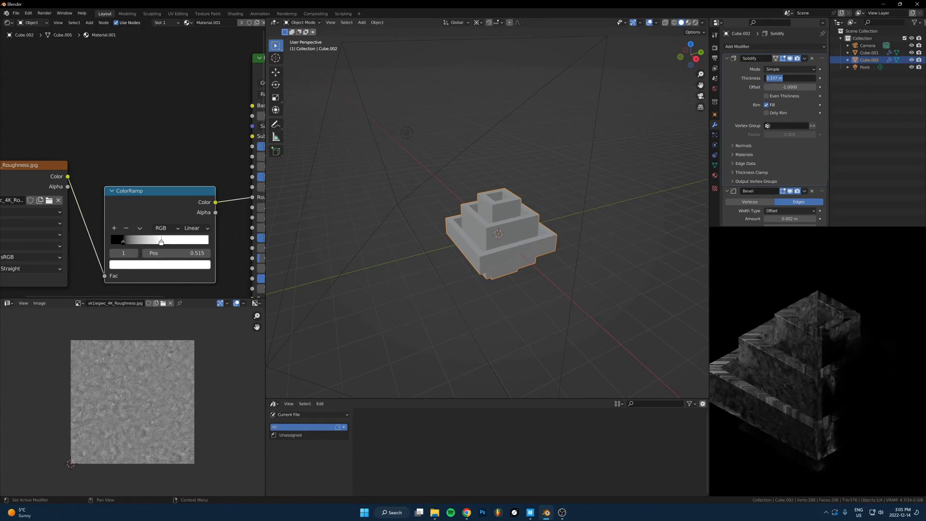
key("Return")
scroll(461, 250, "up", 4)
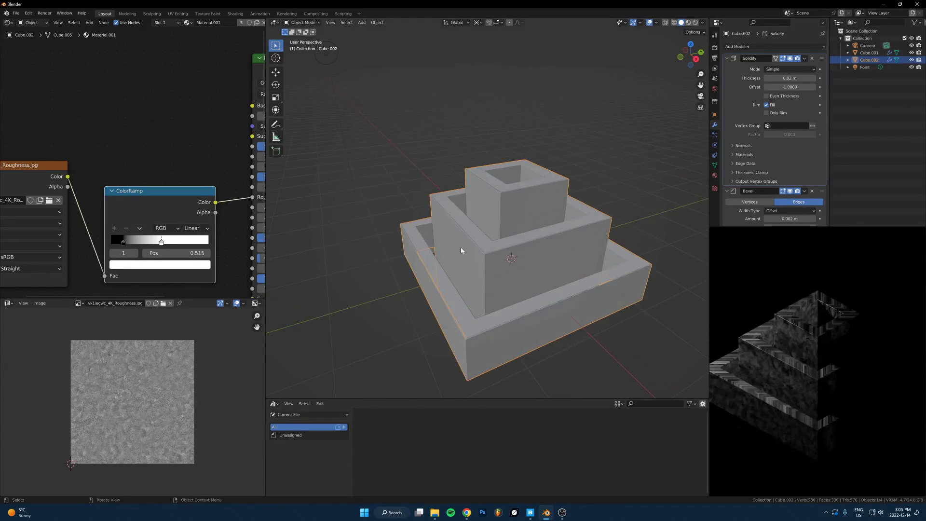
middle_click_drag(461, 250, 453, 277)
key("s")
left_click(690, 240)
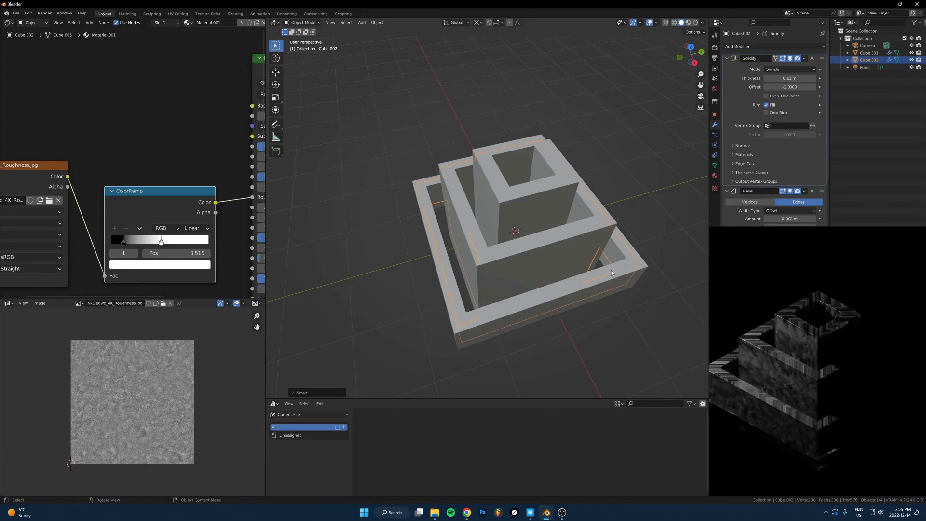
key("KP_7")
middle_click_drag(583, 294, 548, 219)
key("g")
left_click(400, 172)
middle_click_drag(471, 171, 575, 244)
key("ctrl+z")
- Set the Emission color of the duplicated frames' material to a bright cyan
mouse_move(221, 96)
left_mouse_down()
mouse_move(216, 69)
mouse_move(177, 69)
left_mouse_up()
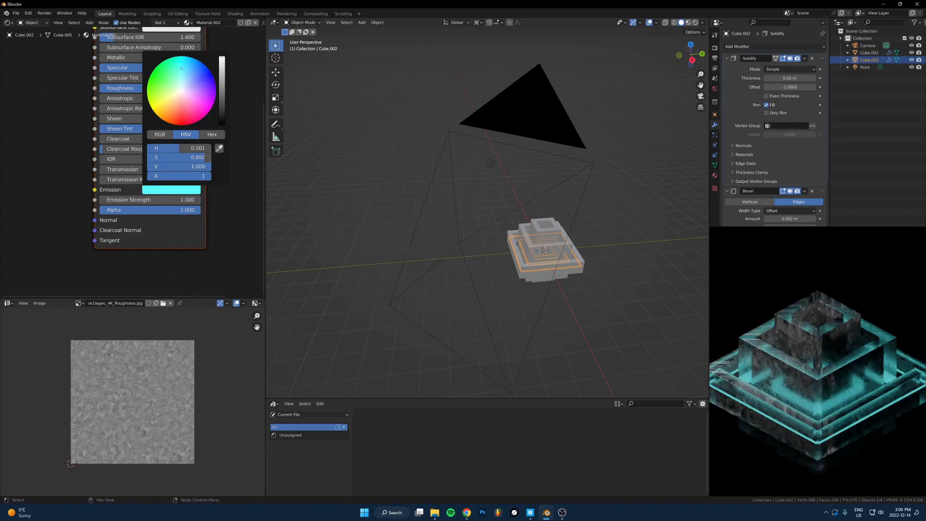
- Move the selected linked middle ring of the emissive frames vertically along Z
middle_click_drag(539, 282, 502, 223)
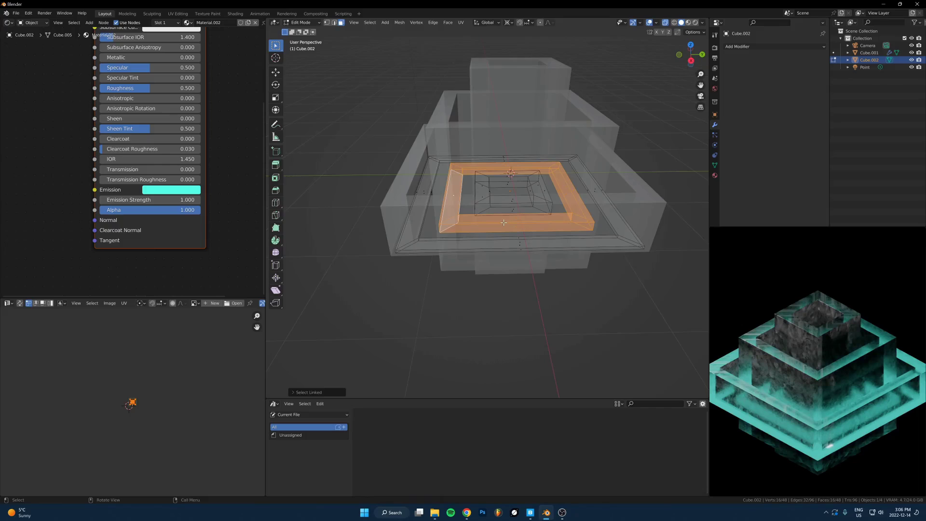
key("KP_1")
scroll(504, 223, "up", 2)
key("g")
key("z")
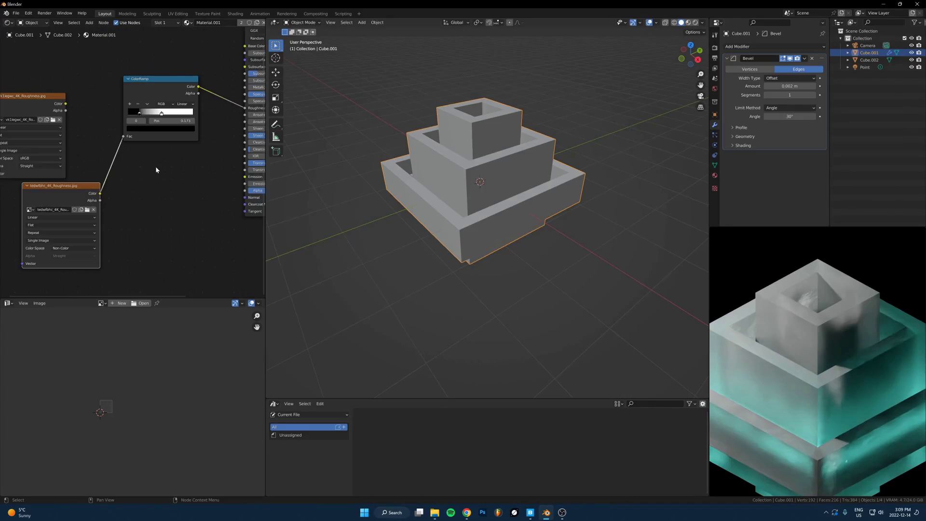
- Set the roughness ColorRamp's white stop to 1.000 and its black stop to about 0.47
scroll(164, 96, "up", 2)
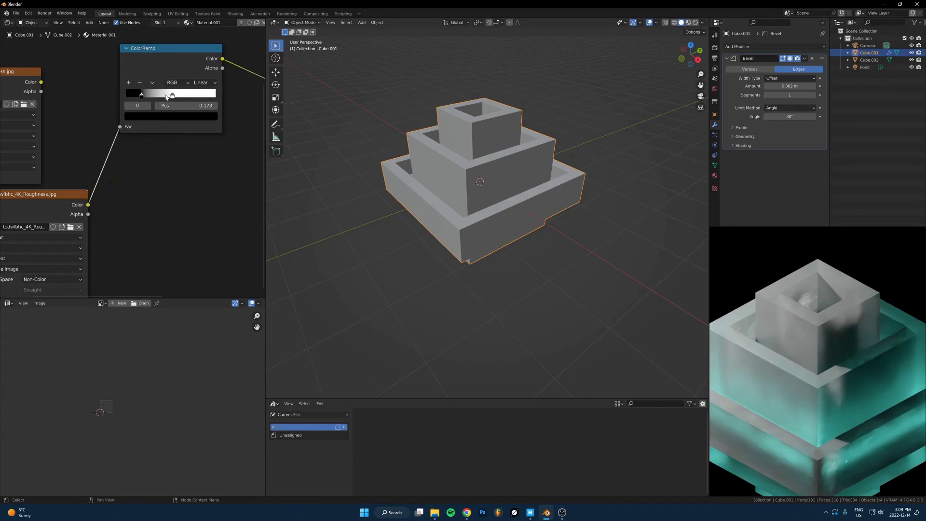
left_click_drag(168, 95, 254, 107)
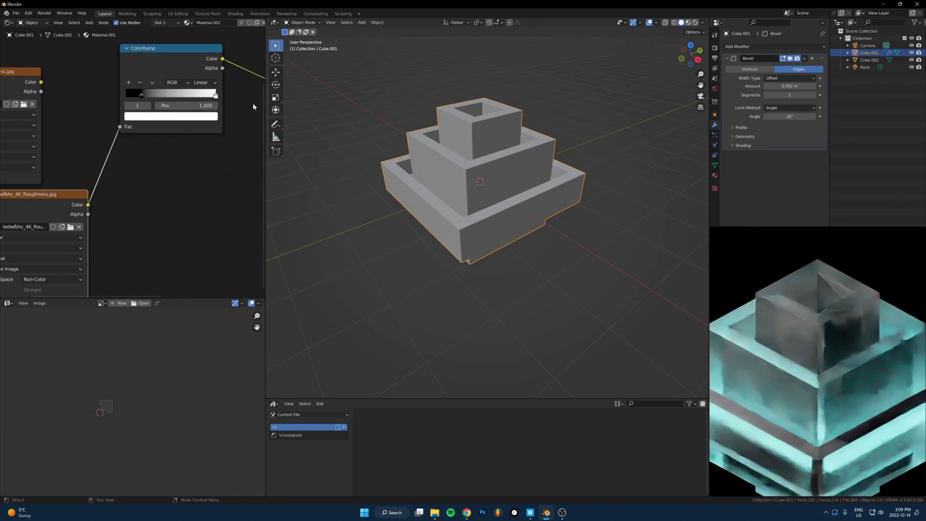
middle_click_drag(198, 107, 164, 153)
left_click_drag(108, 140, 137, 140)
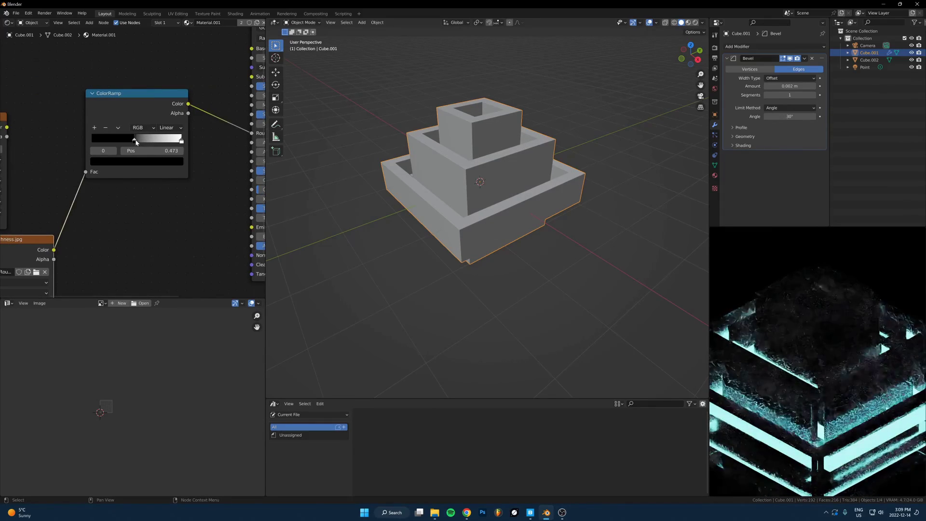
left_click(182, 140)
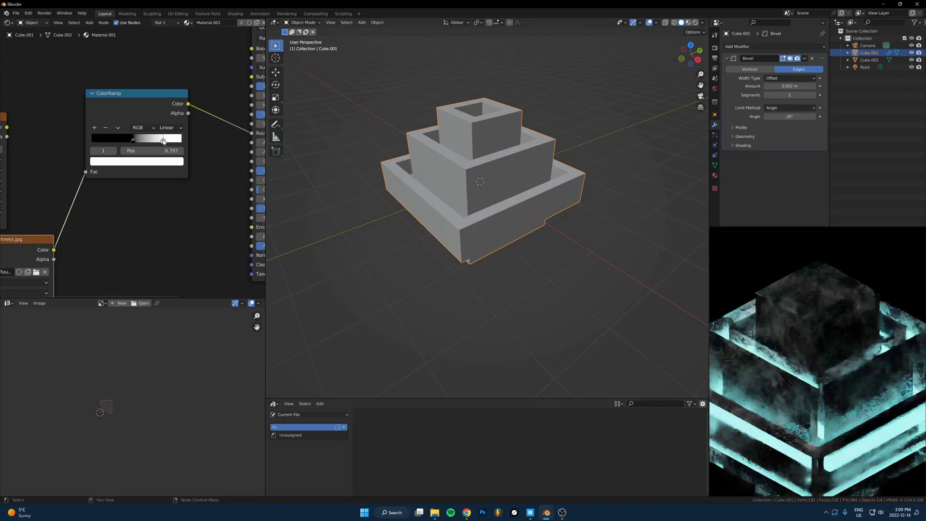
scroll(820, 362, "down", 4)
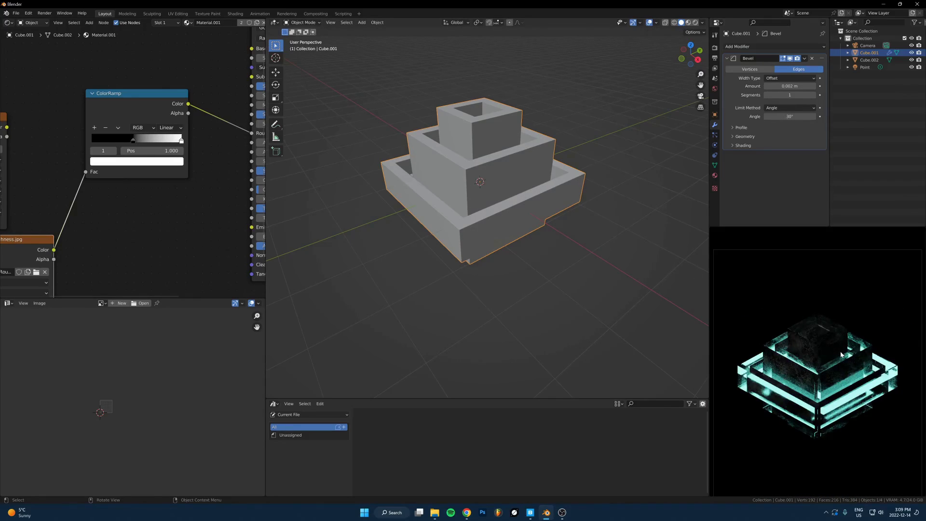
scroll(820, 362, "up", 4)
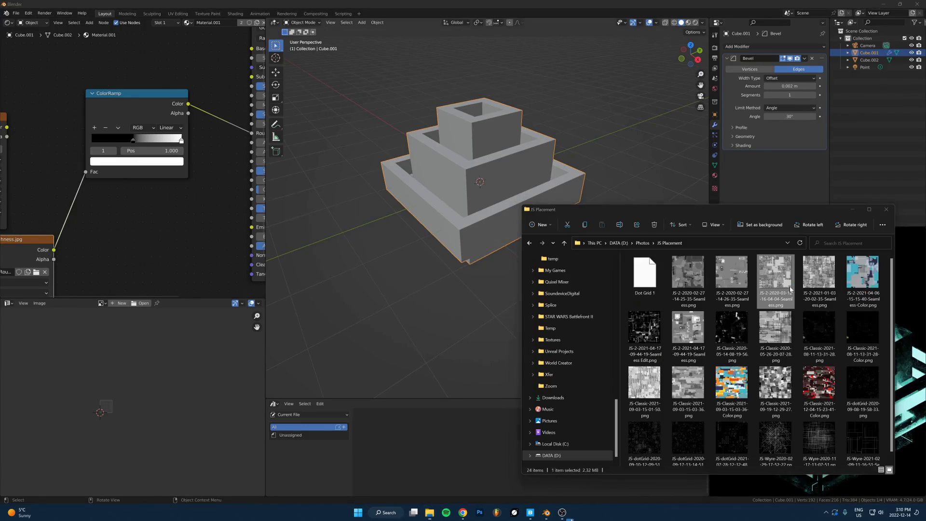
double_click(775, 277)
key("Right")
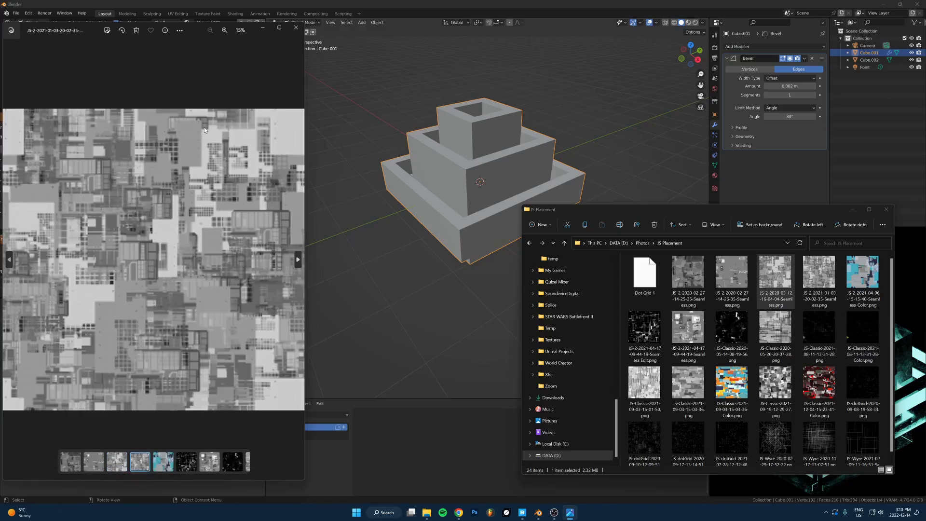
left_click(296, 28)
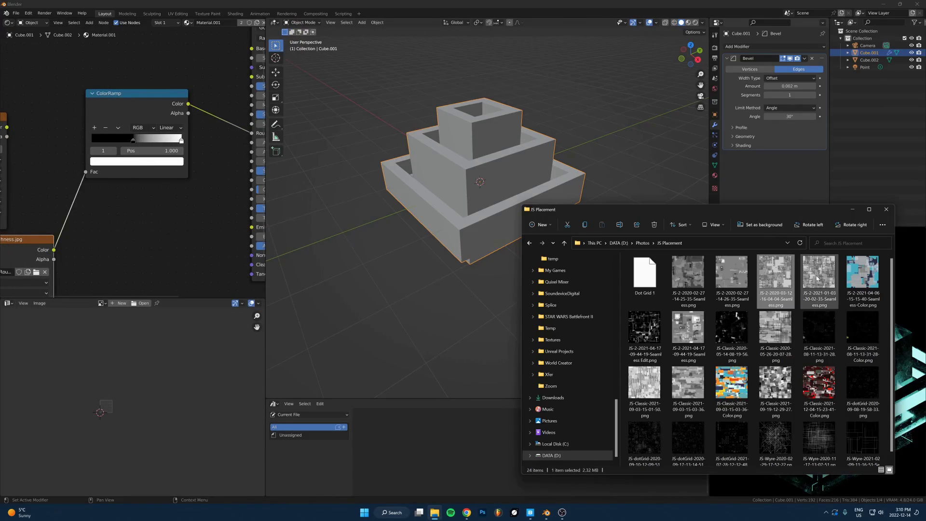
left_click_drag(819, 275, 222, 238)
middle_click_drag(222, 238, 163, 195)
scroll(163, 195, "down", 2)
left_click_drag(160, 187, 192, 203)
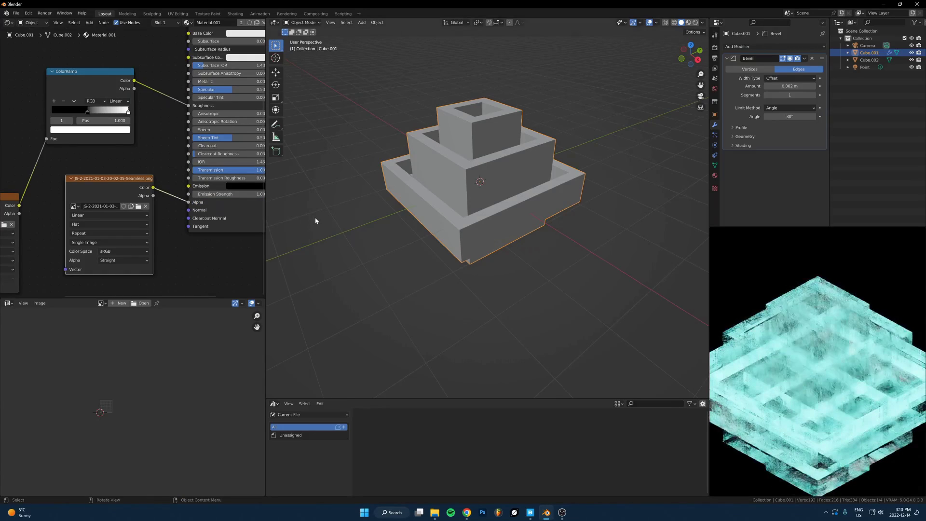
left_click(112, 252)
left_click(113, 300)
- Insert a duplicate of the ColorRamp before the Alpha input and move its white stop to about 0.603
left_click(91, 85)
key("shift+d")
left_click(210, 196)
left_click_drag(130, 212, 88, 215)
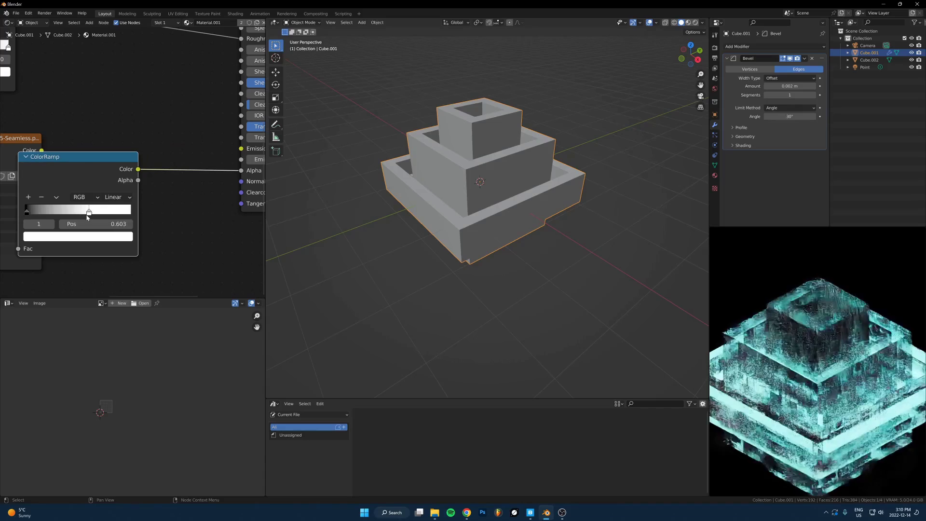
left_click_drag(114, 185, 164, 178)
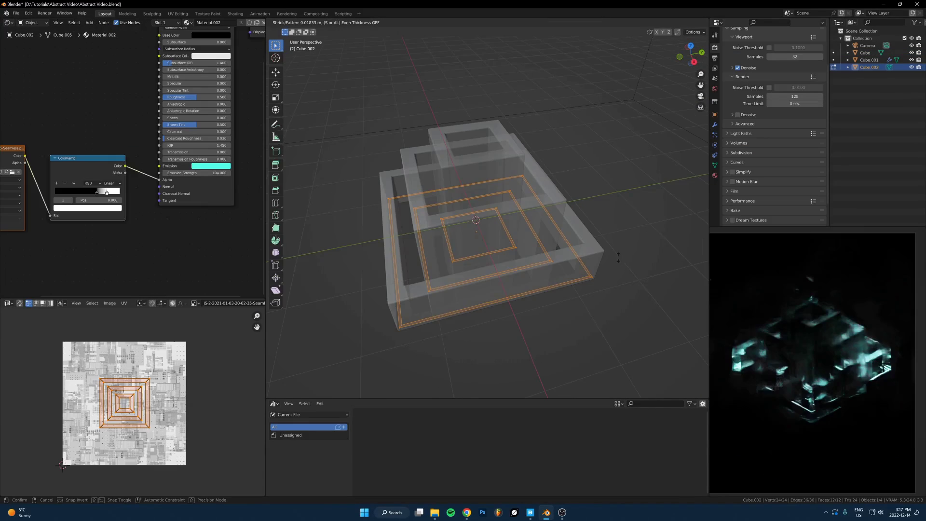
- Apply the scale of the flat emissive frames and increase their Solidify thickness to form taller walls
key("alt+s")
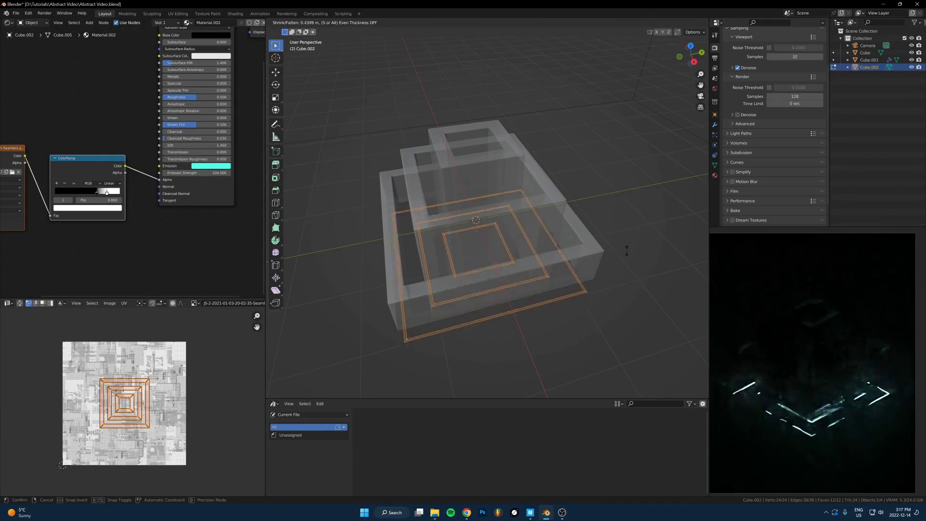
right_click(627, 251)
key("Tab")
key("ctrl+a")
key("s")
key("Tab")
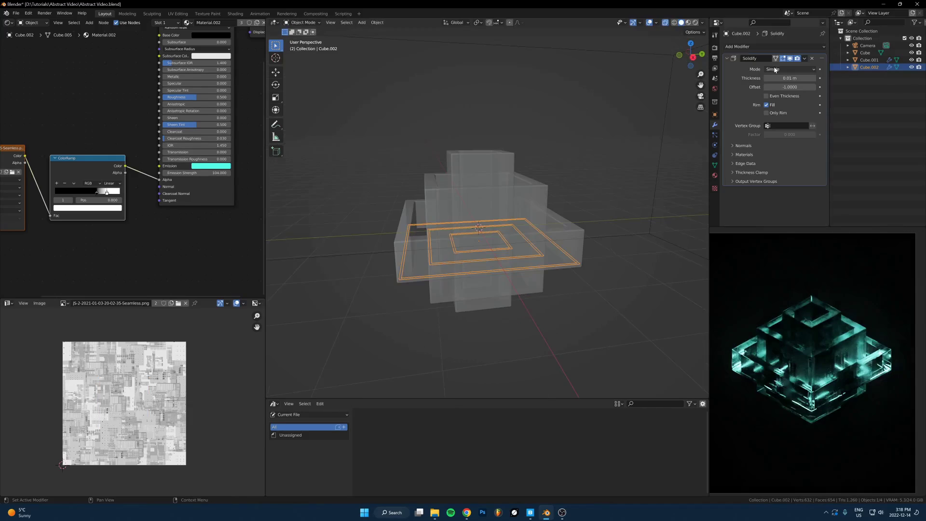
left_click_drag(789, 78, 816, 78)
scroll(819, 392, "up", 4)
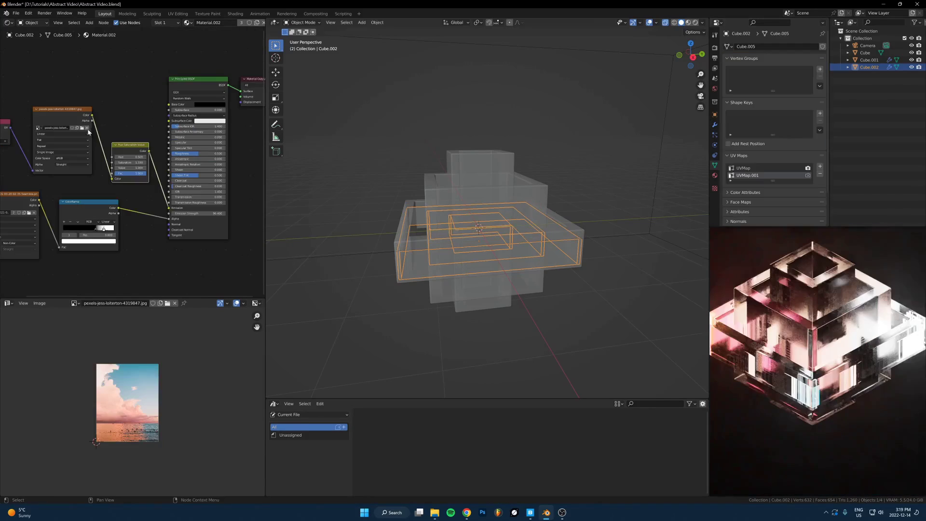
- Replace the emission texture's sky photo with the blue Pexels image ending in 7026427.jpg and set its Hue to about 0.210
left_click(81, 127)
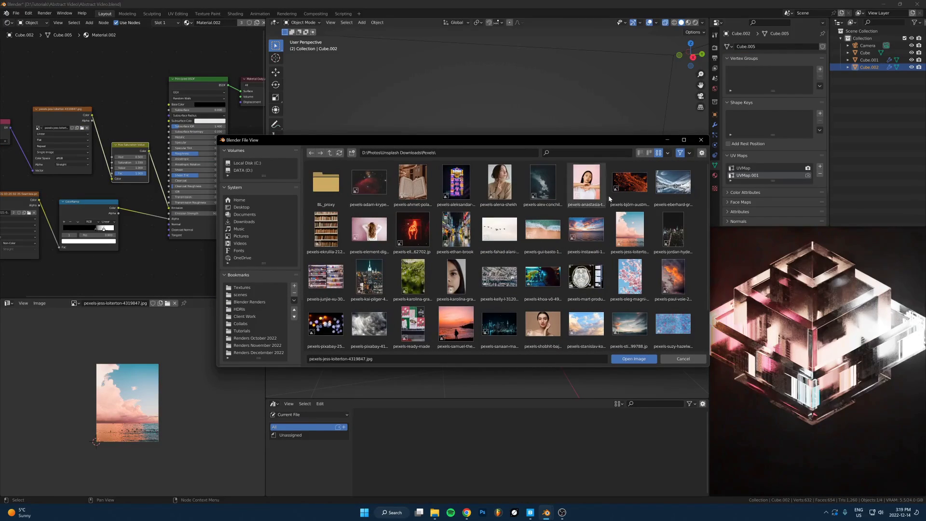
scroll(632, 231, "down", 1)
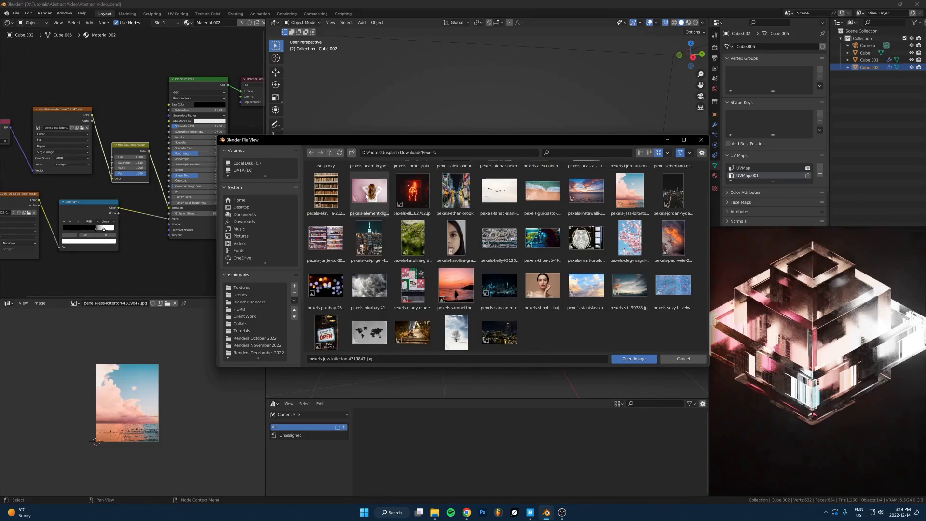
double_click(673, 284)
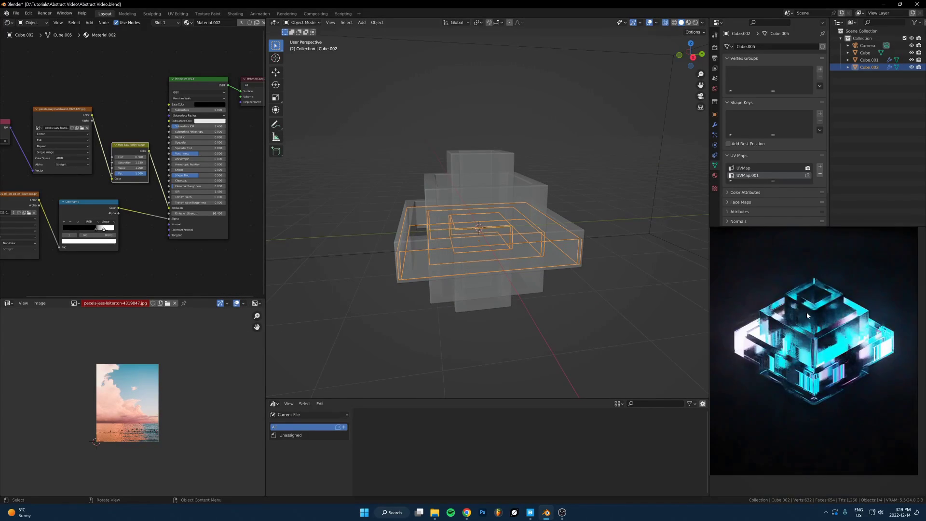
scroll(136, 164, "up", 7)
left_click_drag(144, 153, 123, 152)
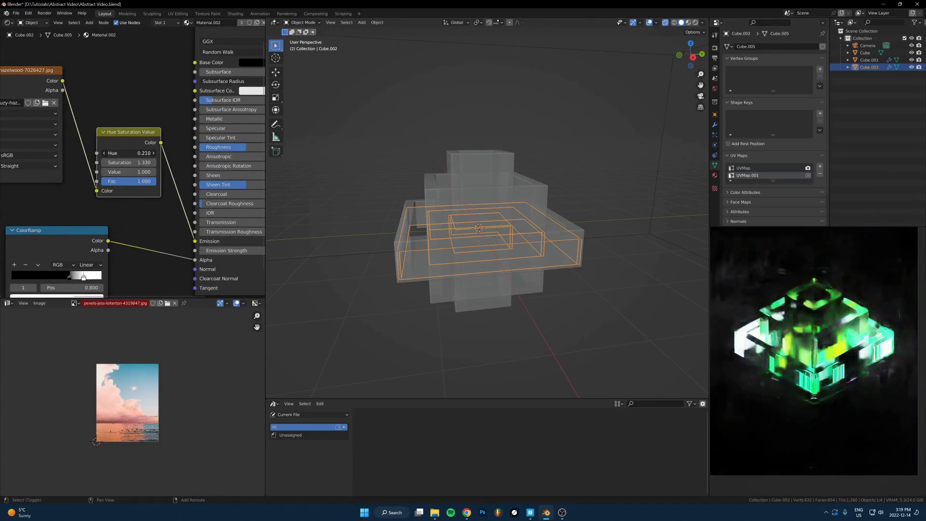
- Mute the Hue Saturation Value node and load an Unsplash picture into the emission image texture
left_click(181, 214)
left_click(200, 149)
key("alt+z")
scroll(131, 169, "down", 3)
key("m")
scroll(130, 169, "up", 3)
middle_click_drag(483, 203, 531, 232)
scroll(131, 169, "down", 3)
left_click(86, 130)
- Shift the selected linked frame's UVs upward over the black-and-white block texture
left_click(714, 125)
scroll(775, 144, "down", 3)
key("alt+z")
key("shift+a")
key("alt+s")
key("g")
key("y")
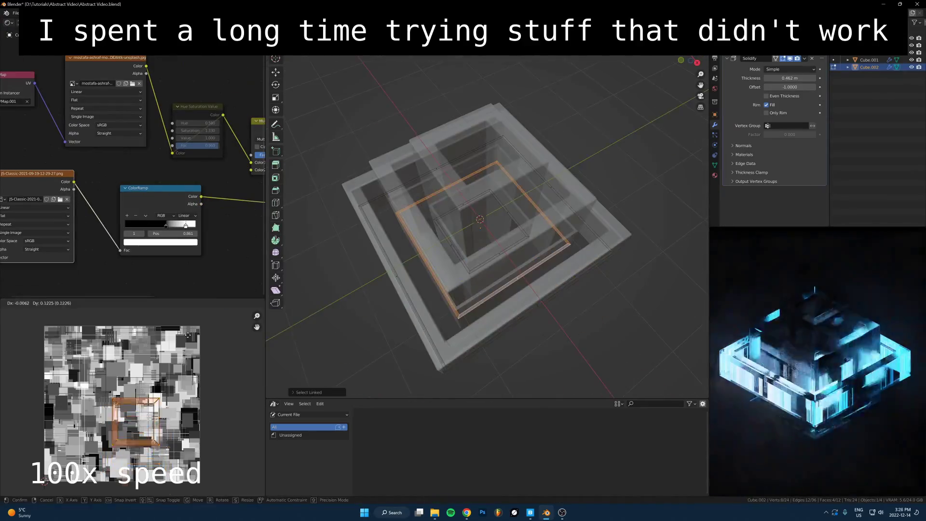
left_click(189, 335)
- Return to object mode and fine-tune the scale of the thin emissive frames inside the glass frames
middle_click_drag(480, 219, 561, 210)
key("Tab")
key("s")
left_click(482, 218)
scroll(517, 261, "up", 5)
key("alt+z")
key("s")
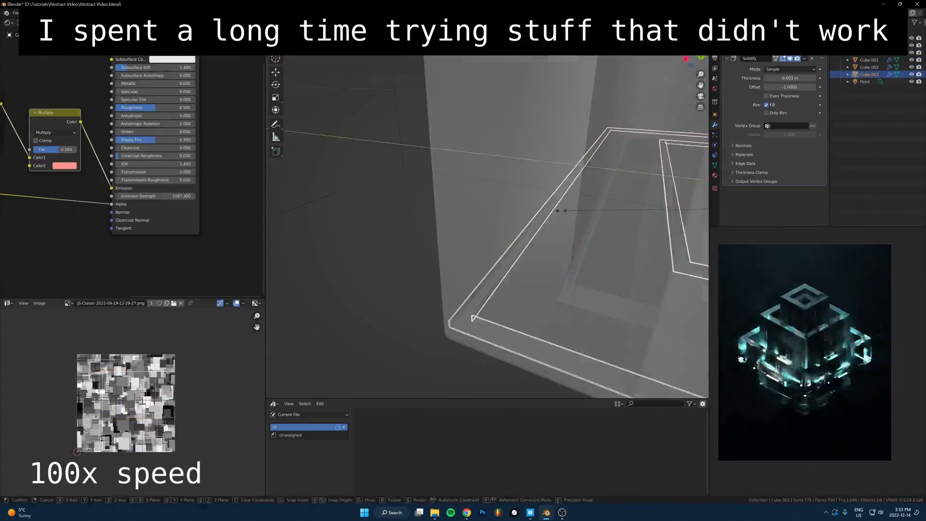
left_click(561, 210)
mouse_move(709, 210)
left_mouse_down()
mouse_move(404, 210)
mouse_move(709, 210)
left_mouse_up()
- Delete the Cube.002 frames and move the thin Cube.003 frames vertically along Z
key("KP_0")
middle_click_drag(487, 226, 593, 262)
key("x")
key("g")
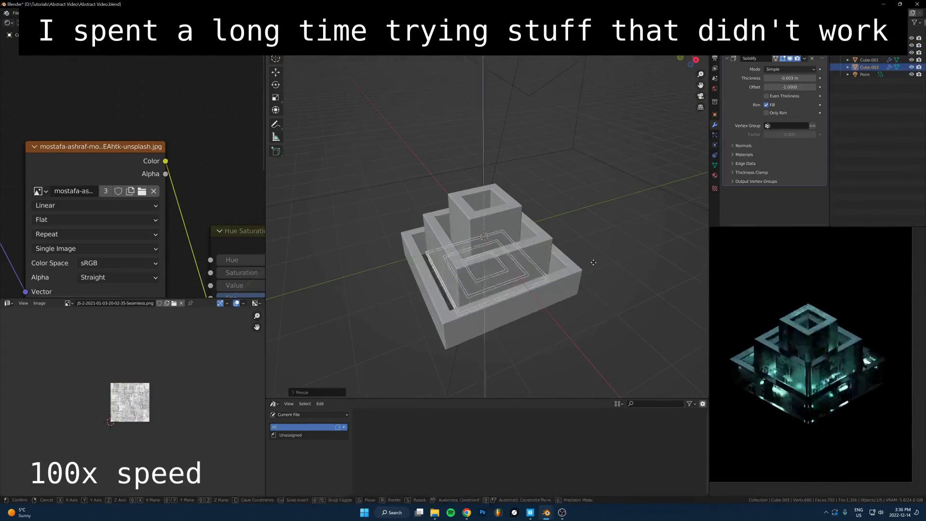
left_click(593, 262)
- Create linked duplicates of the thin glossy panel and place them around the stacked frames
scroll(190, 178, "down", 4)
middle_click_drag(190, 178, 144, 173)
key("g")
key("shift+a")
middle_click_drag(480, 236, 609, 263)
key("alt+d")
key("alt+d")
scroll(498, 274, "down", 5)
key("g")
left_click(506, 120)
scroll(610, 262, "up", 3)
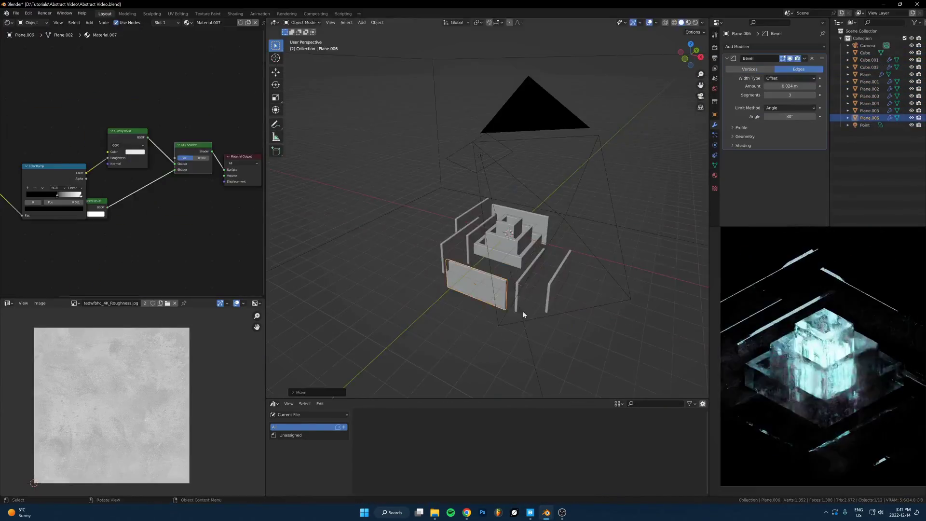
- Rotate the Plane.006 panel 90° about Y and lower it beneath the stacked frames
middle_click_drag(525, 313, 488, 263)
type("ry90")
left_click(569, 295)
key("g")
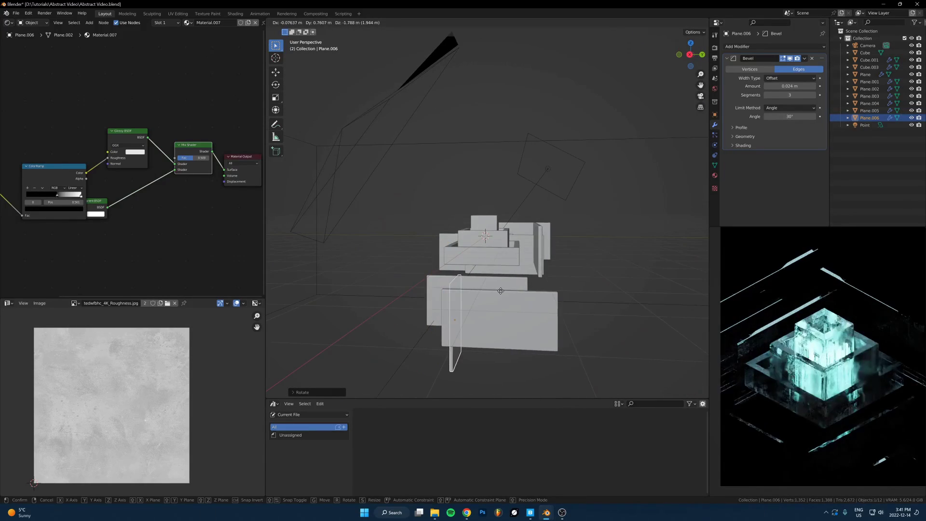
left_click(517, 292)
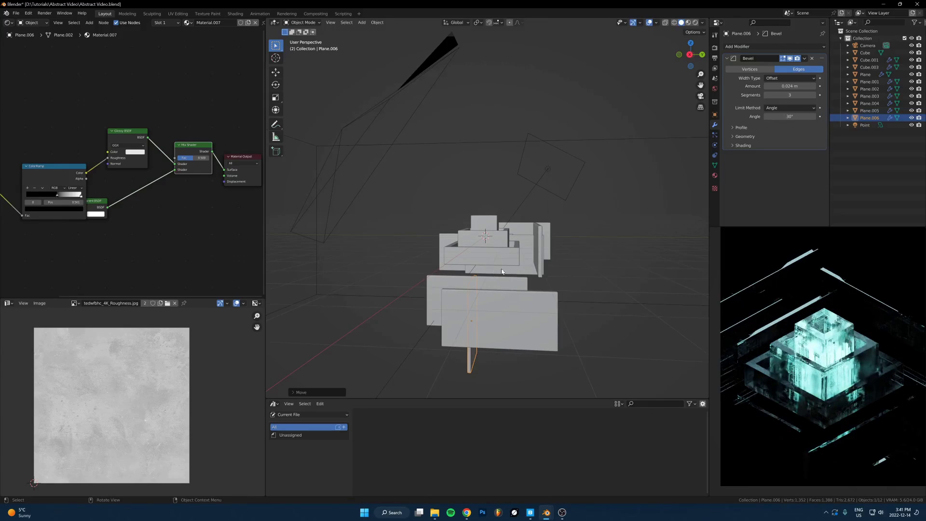
- Reposition the rotated Plane.006 panel, sliding it about 0.9 m along negative Y
middle_click_drag(503, 271, 552, 304)
key("g")
left_click(529, 305)
key("g")
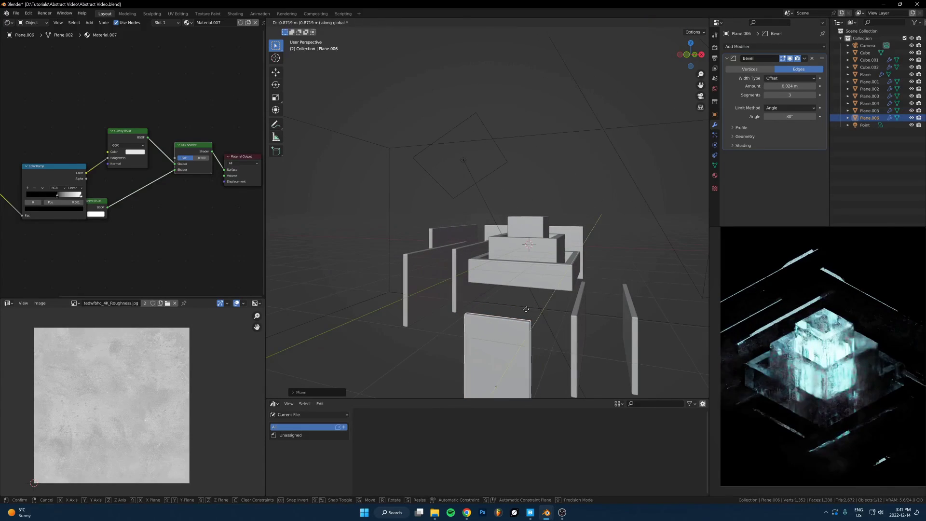
left_click(527, 312)
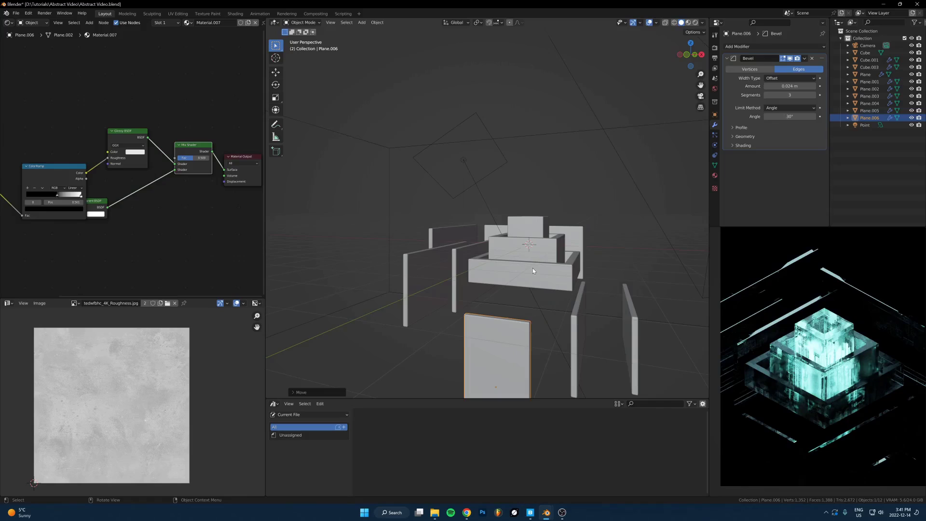
- Move the Plane.003 panel behind the stacked frames horizontally in the XY plane and adjust its height along Z
middle_click_drag(533, 269, 499, 313)
left_click(482, 217)
key("g")
key("shift+z")
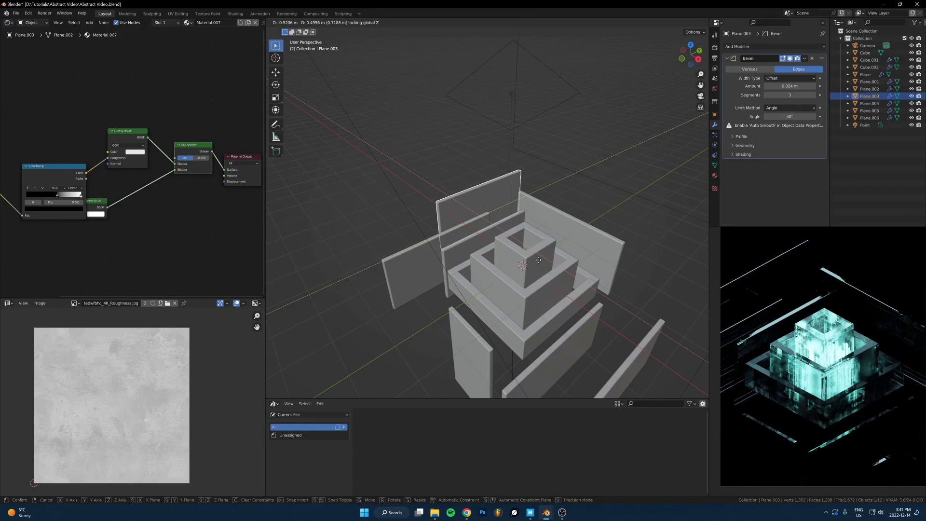
key("z")
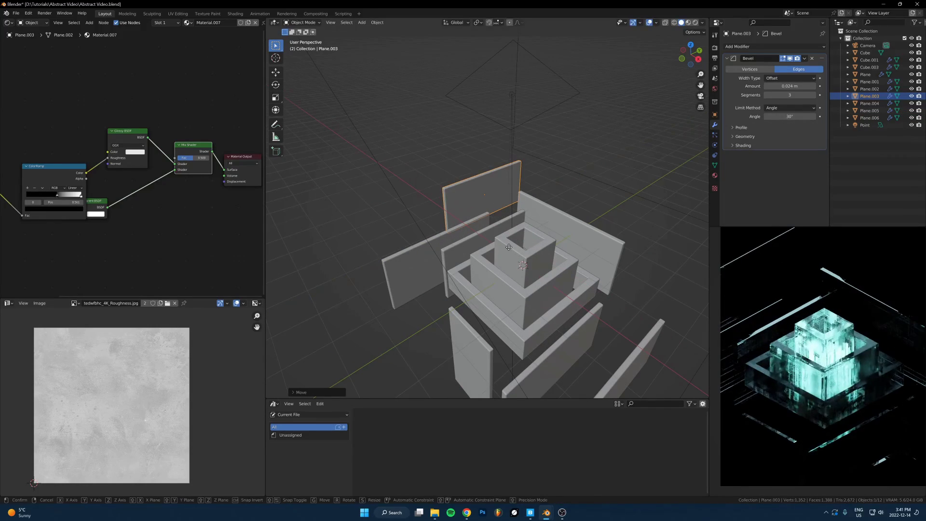
left_click(505, 244)
- Set the power of the area light above the frames to 110.6 W
left_click(581, 242)
scroll(580, 243, "down", 3)
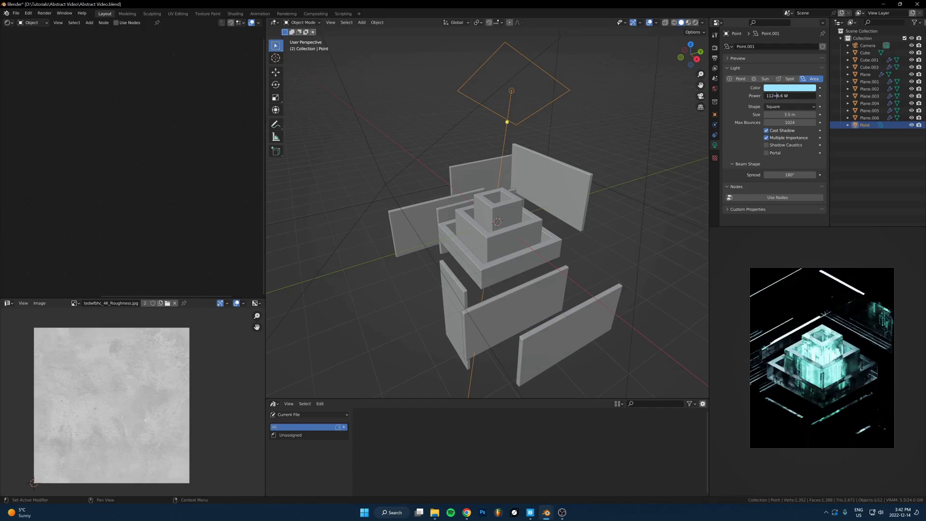
left_click(772, 122)
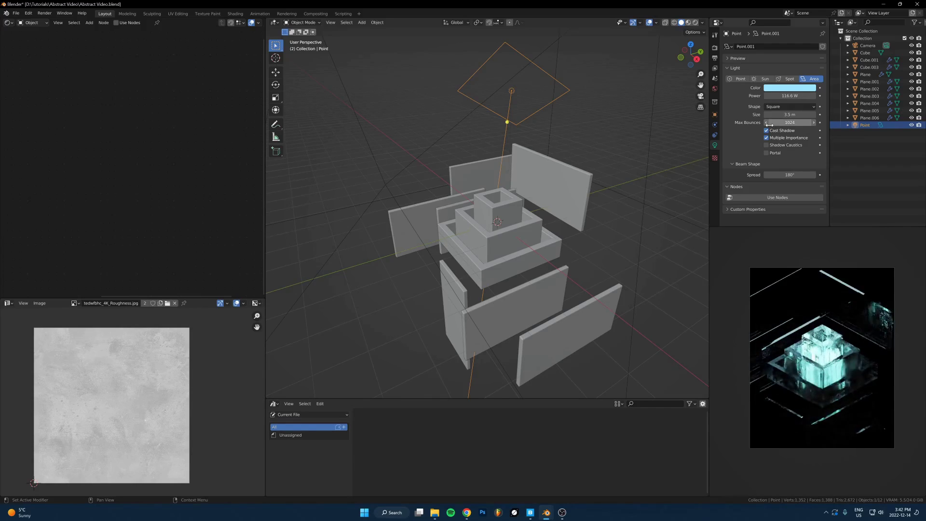
scroll(795, 293, "up", 2)
key("g")
right_click(620, 195)
- Add a level 2 Subdivision modifier to the outer Cube.001 frames and place it above the Bevel modifier
scroll(551, 243, "up", 1)
middle_click_drag(551, 241, 578, 201)
left_click(508, 223)
scroll(509, 215, "up", 3)
scroll(510, 216, "down", 3)
scroll(555, 270, "up", 2)
scroll(562, 236, "up", 2)
key("ctrl+2")
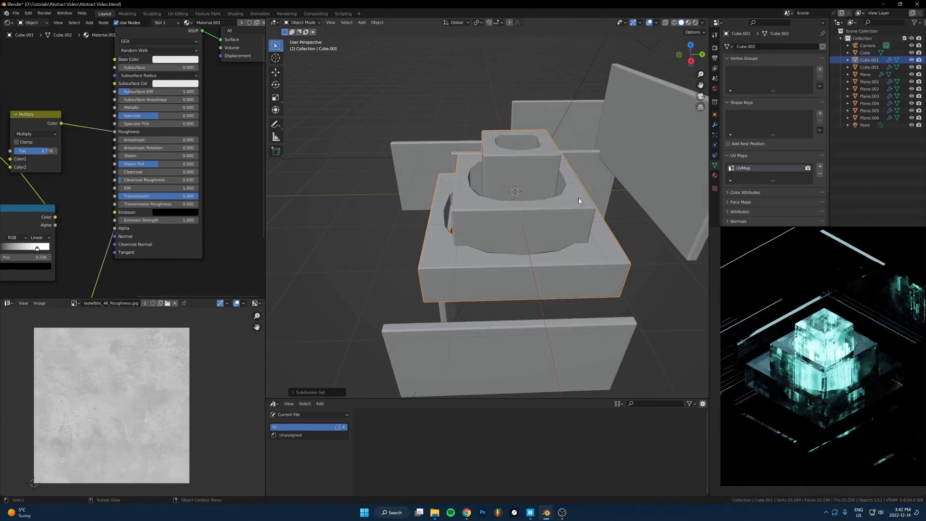
left_click(716, 125)
scroll(815, 160, "down", 3)
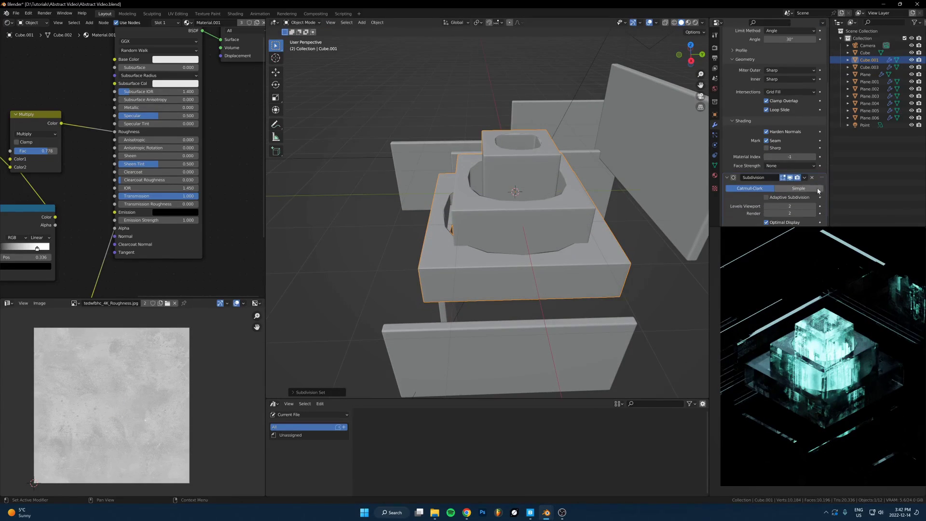
left_click_drag(820, 170, 820, 58)
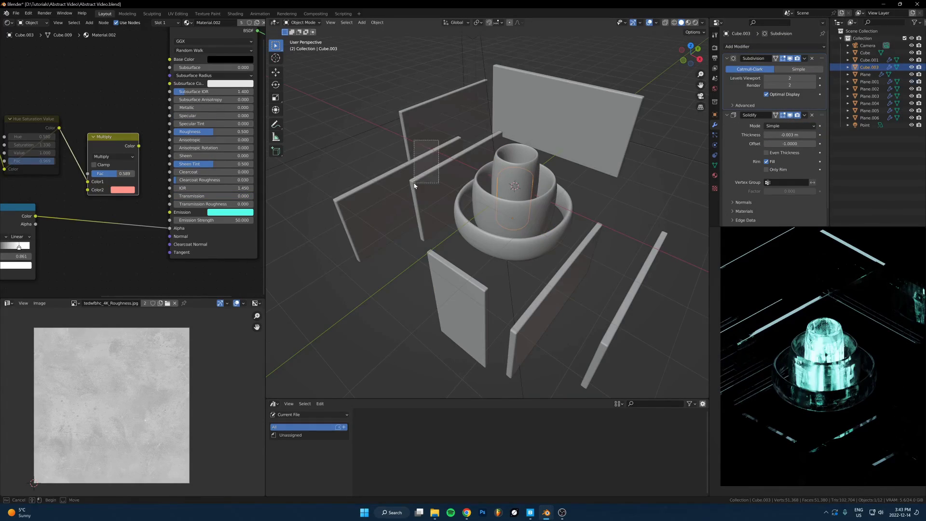
- Delete all the thin glossy panels surrounding the rounded frames
left_click_drag(414, 184, 414, 185)
left_click(541, 137, "shift")
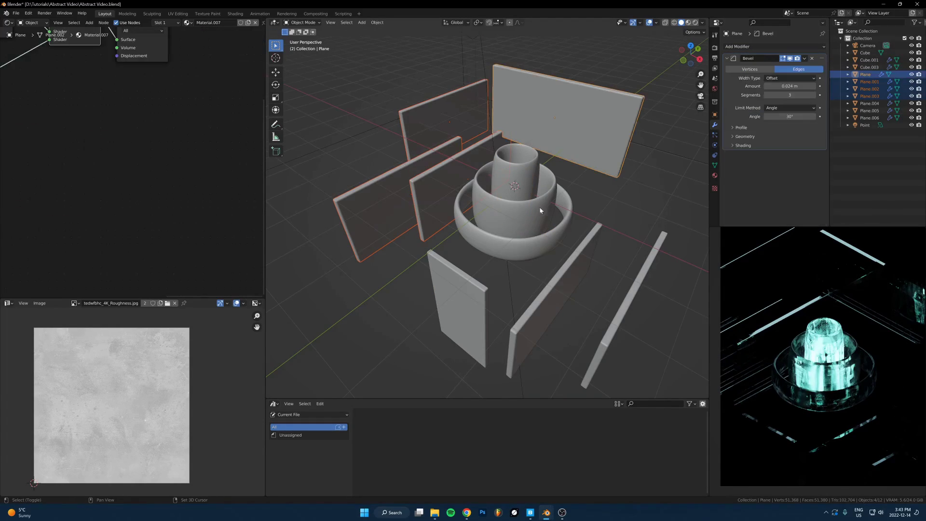
left_click(545, 300, "shift")
left_click(464, 311, "shift")
left_click(623, 310, "shift")
key("x")
left_click(623, 312)
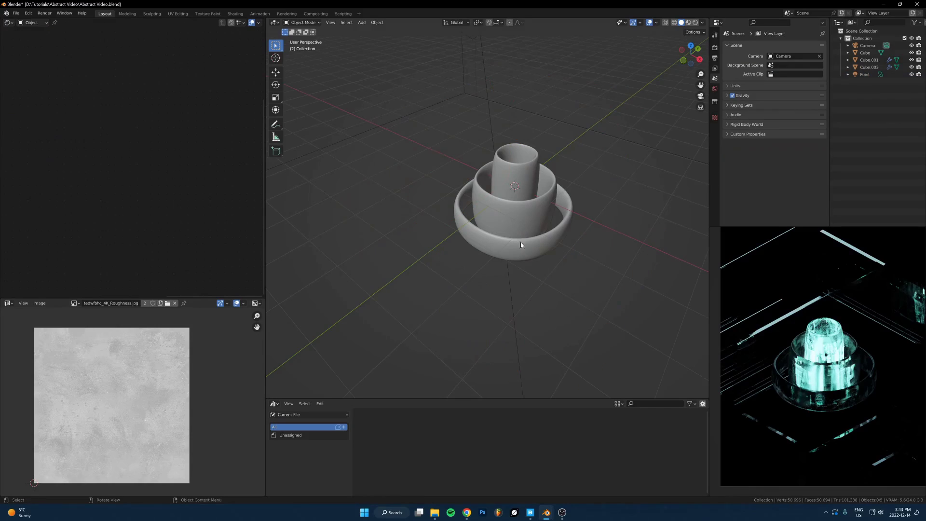
- Open the mesh of the outer rounded rings for editing
scroll(521, 244, "up", 4)
left_click(561, 267)
middle_click_drag(560, 268, 559, 227)
key("Tab")
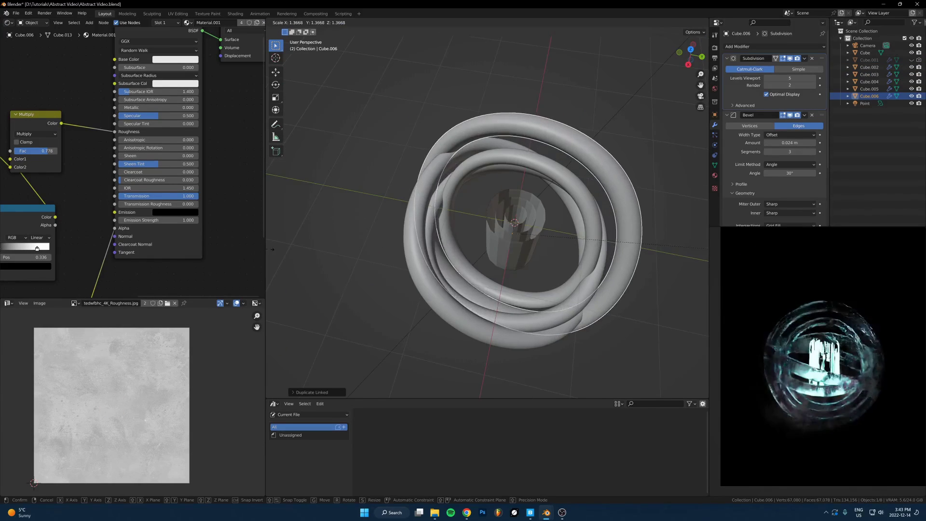
- Scale the linked ring copy Cube.006 up to about 1.37 times and rotate it freely around the glowing core
left_click(273, 249)
key("r")
key("r")
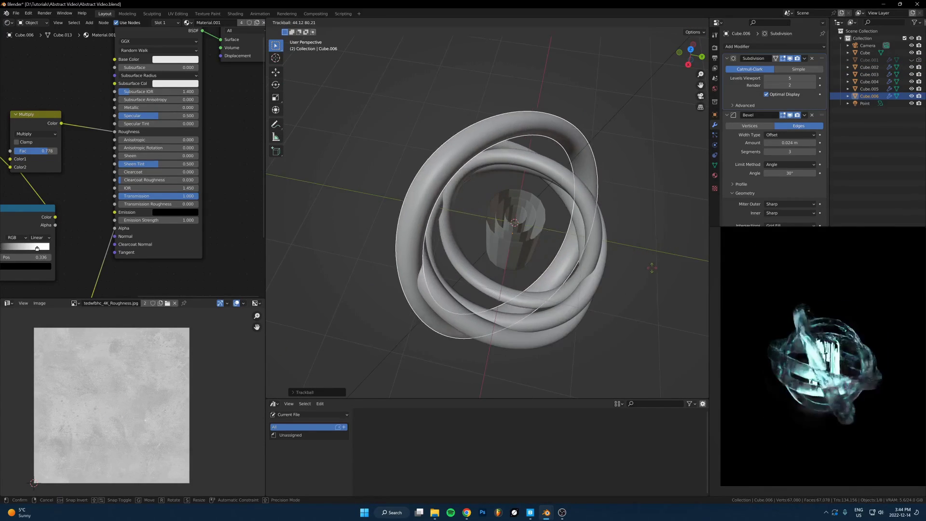
left_click(622, 253)
key("r")
key("r")
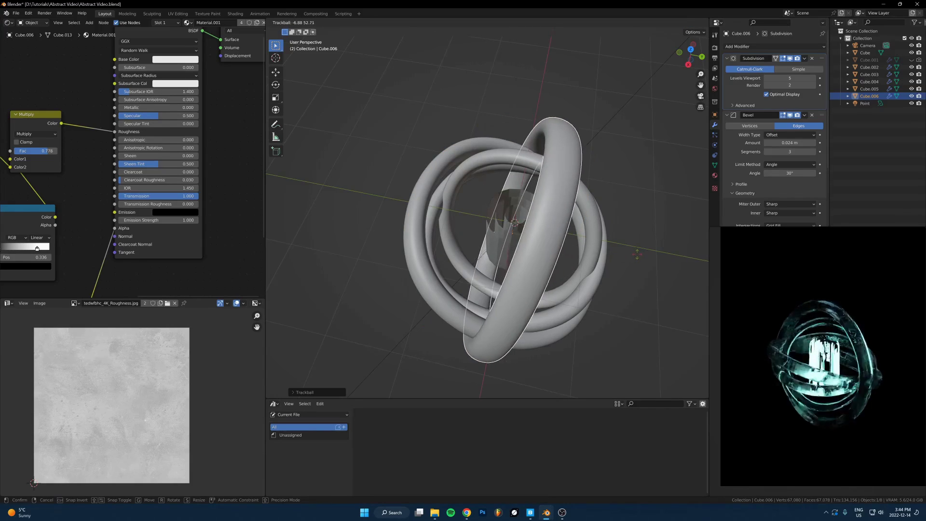
left_click(643, 250)
- Duplicate the Circle ring together with its inner ring, place the copy inside the original and start resizing it
scroll(552, 244, "up", 3)
left_click(551, 244)
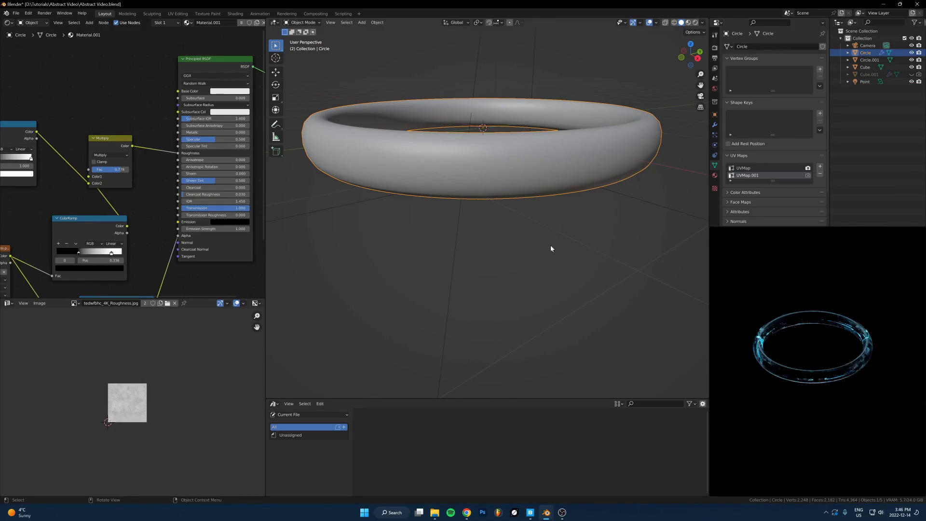
middle_click_drag(551, 248, 582, 246)
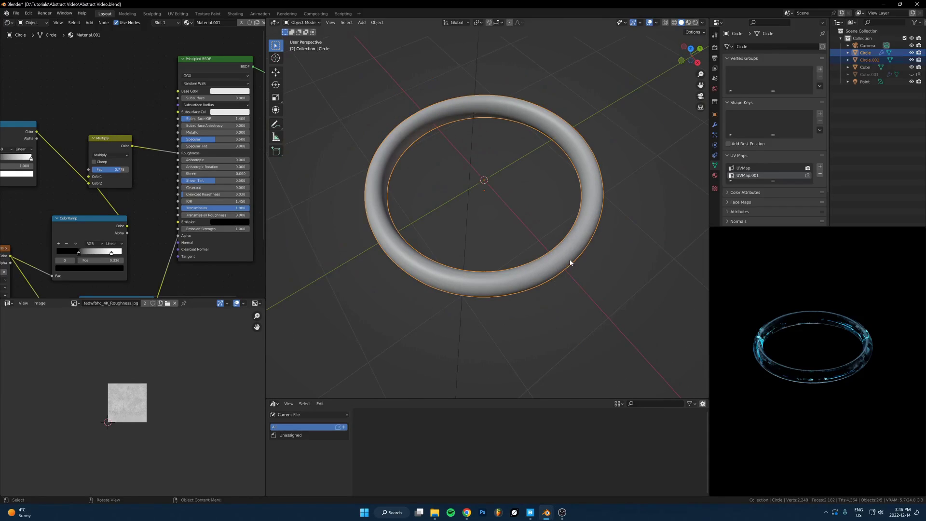
key("shift+d")
left_click(647, 217)
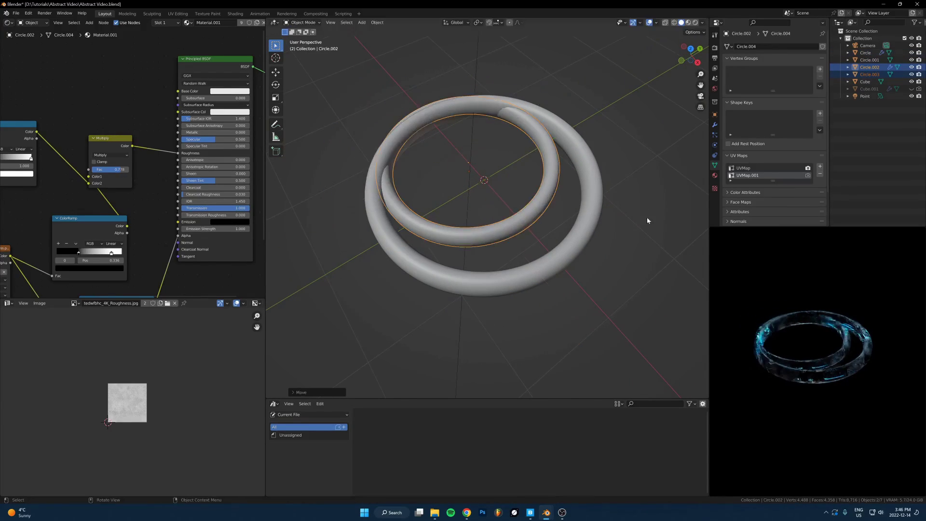
key("s")
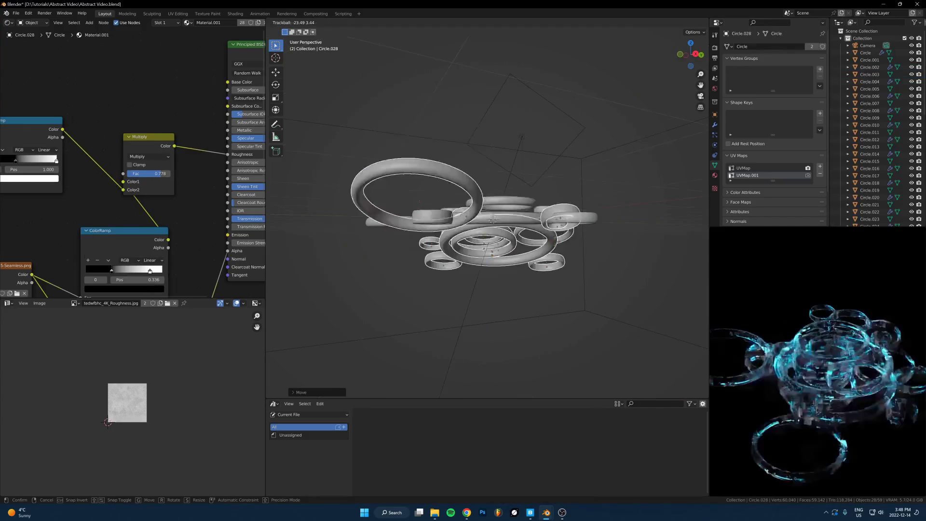
- Tilt the selected Circle.028 ring freely and clear the rotation of the selection
left_click(567, 229)
key("alt+r")
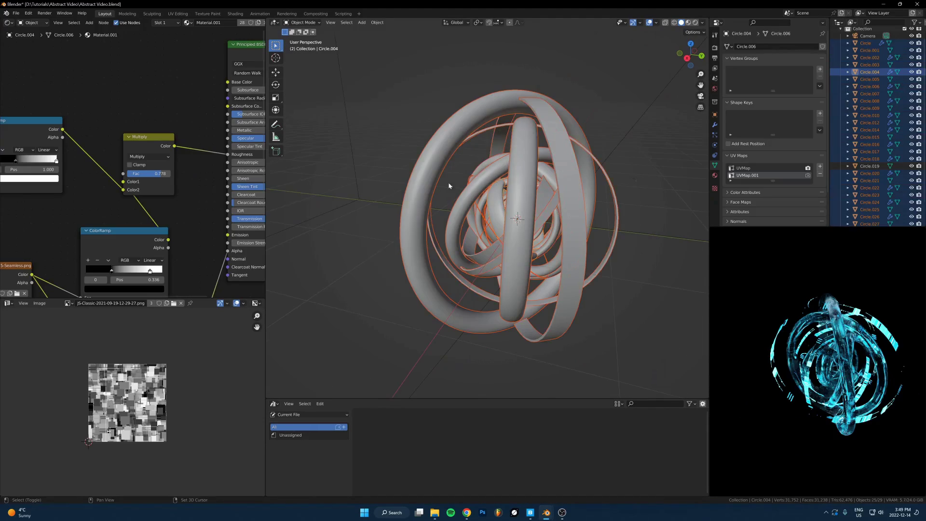
key("s")
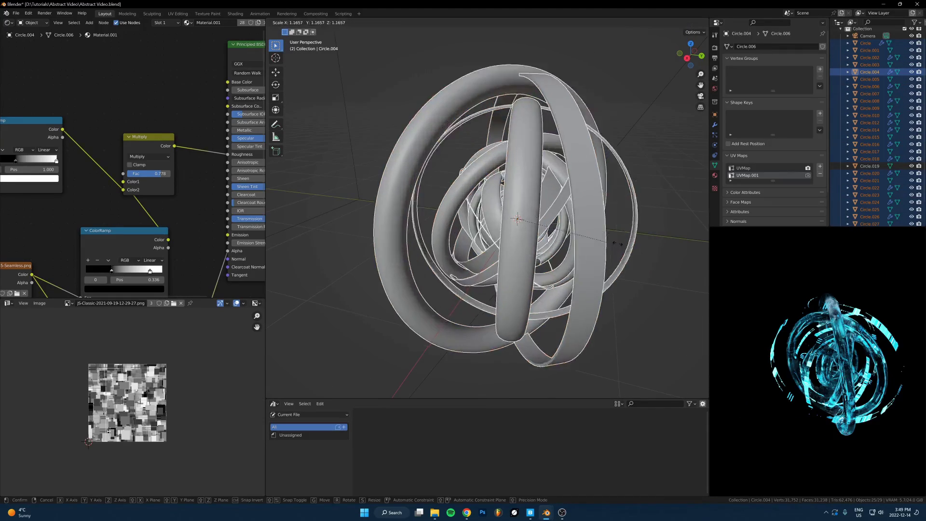
right_click(678, 259)
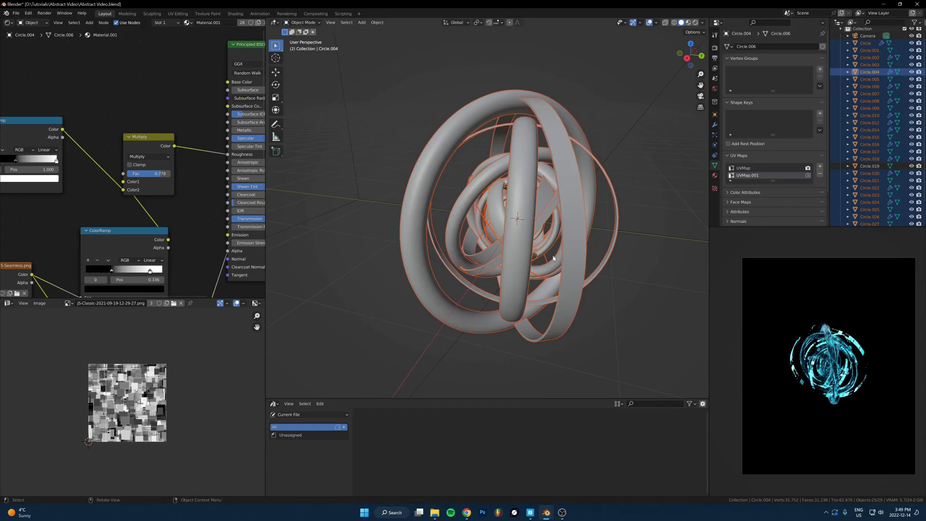
key("s")
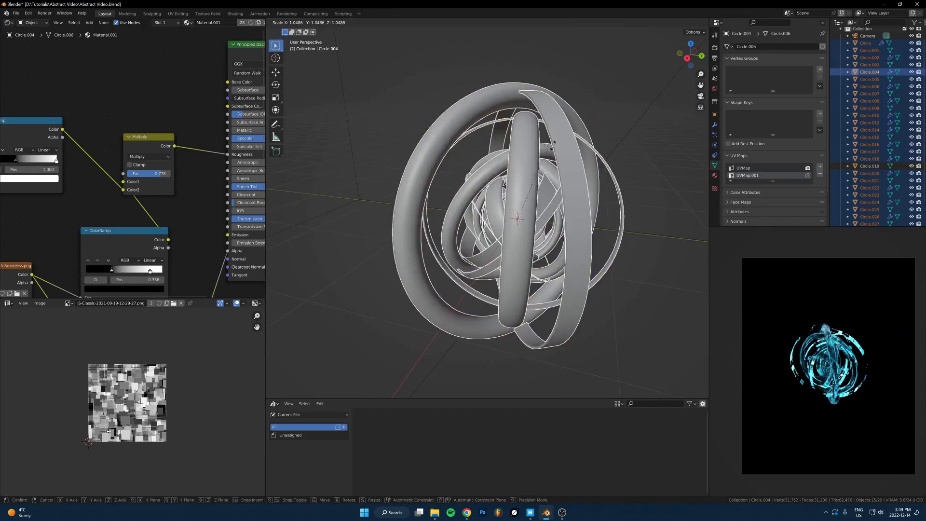
key("Escape")
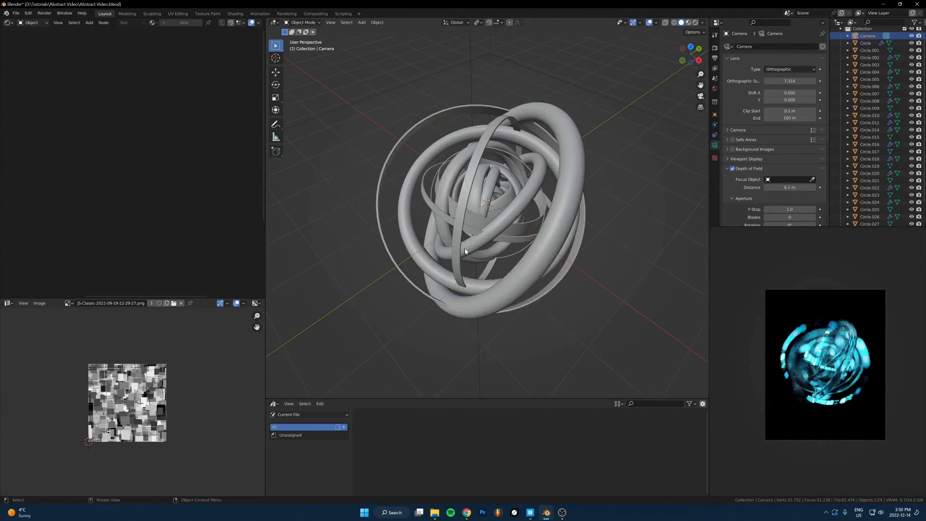
- Undo the recent changes to the camera's depth of field distance and f-stop
key("ctrl+z")
key("ctrl+z")
key("ctrl+z")
key("ctrl+z")
key("ctrl+z")
key("ctrl+z")
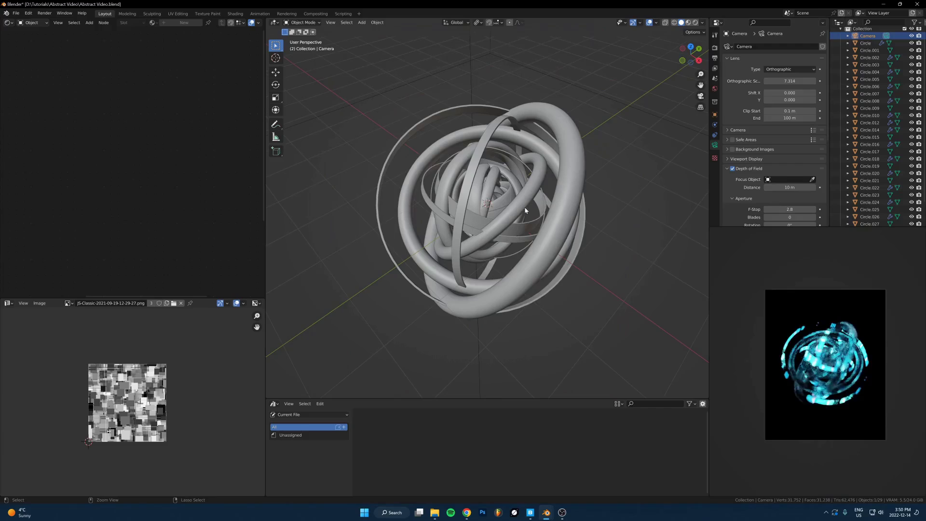
- Delete the intersecting circle rings from the scene
scroll(500, 200, "down", 1)
key("x")
left_click(501, 201)
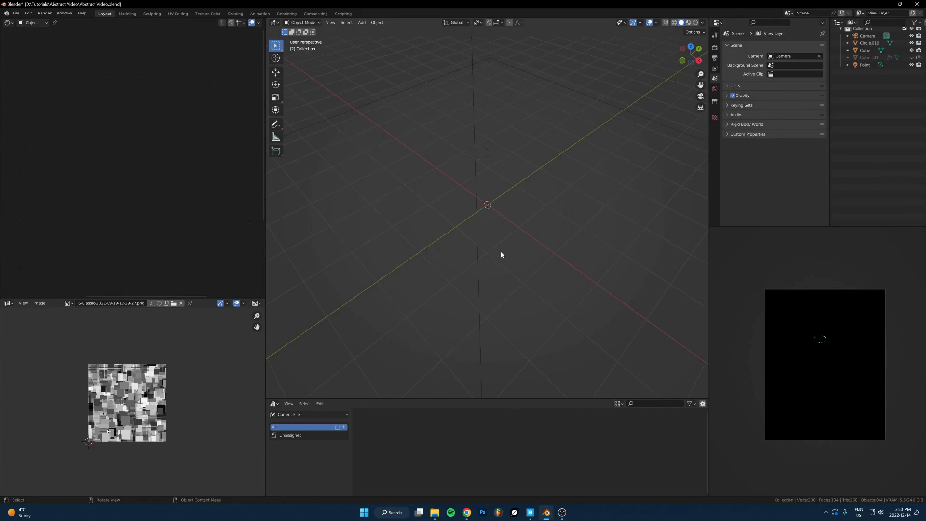
- Add a 2 m cube at the world origin
key("shift+a")
mouse_move(490, 144)
left_click(549, 153)
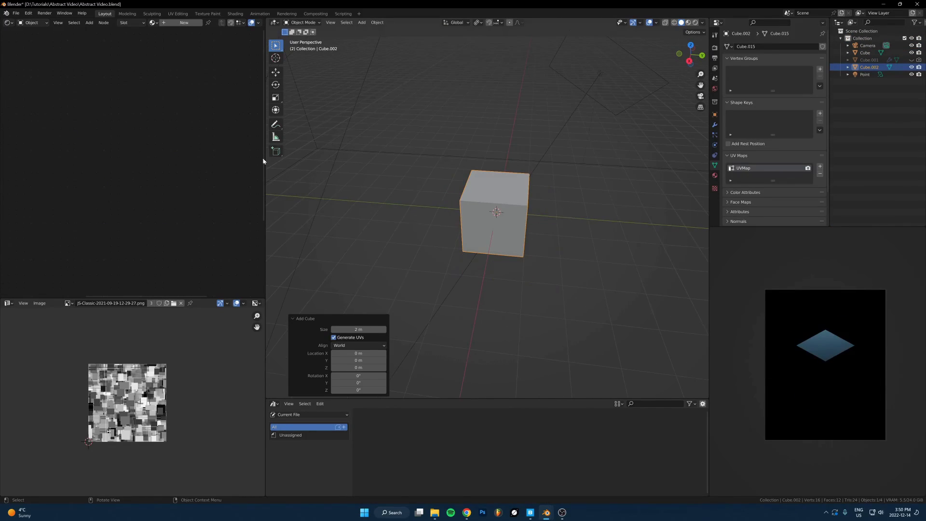
- Add a Bevel modifier to the new cube and apply the cube's scale
left_click(714, 125)
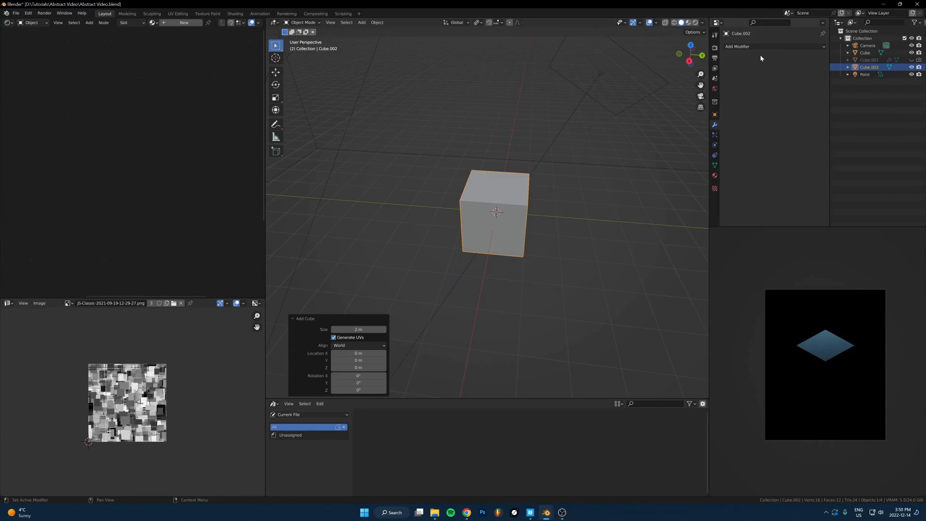
left_click(761, 46)
key("b")
scroll(542, 164, "up", 1)
key("ctrl+a")
key("a")
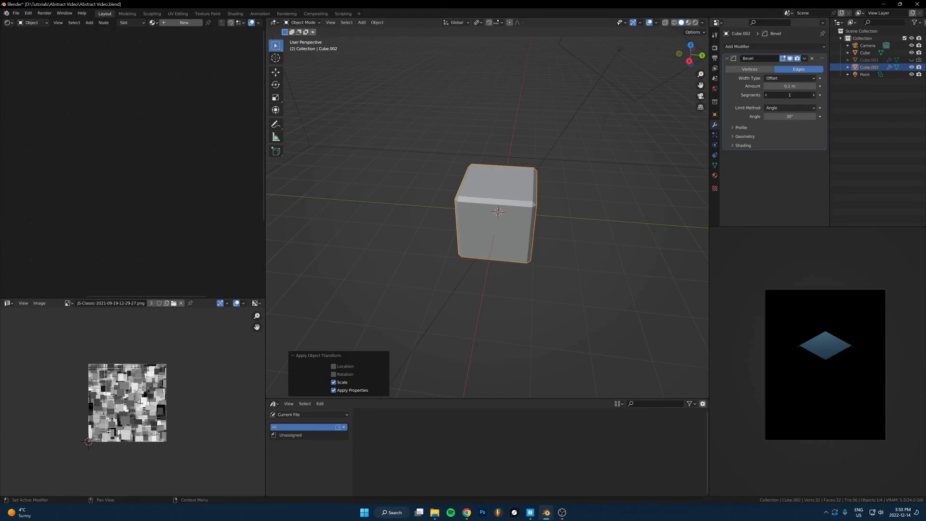
- Set the cube's bevel to 4 segments with Harden Normals and shade the cube smooth with Auto Smooth
left_click_drag(790, 95, 814, 95)
scroll(579, 178, "up", 4)
right_click(538, 184)
left_click(538, 184)
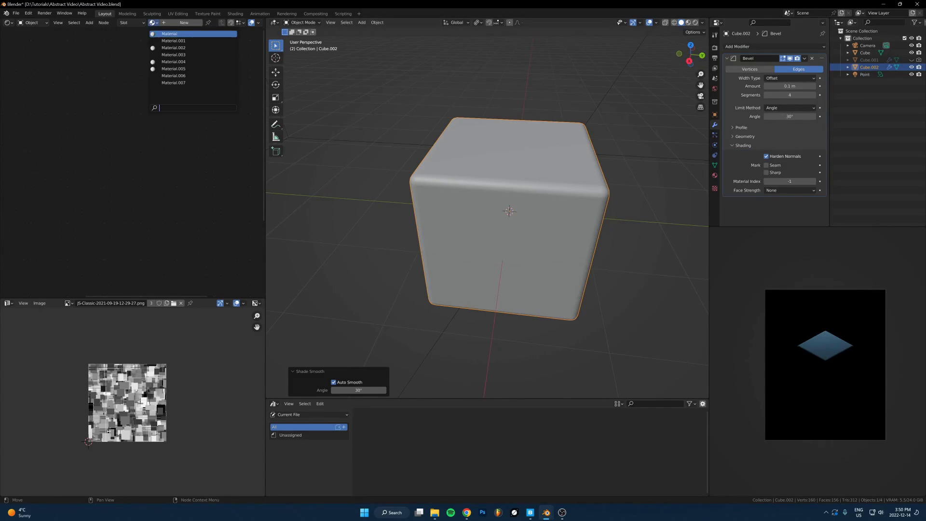
- Assign the glass-like Material.001 to the beveled cube
key("Down")
key("Return")
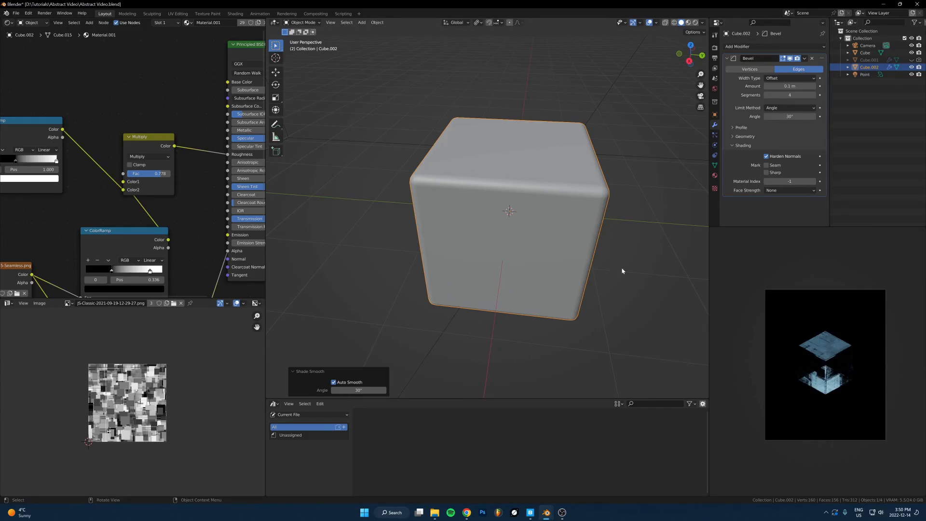
scroll(909, 368, "up", 3)
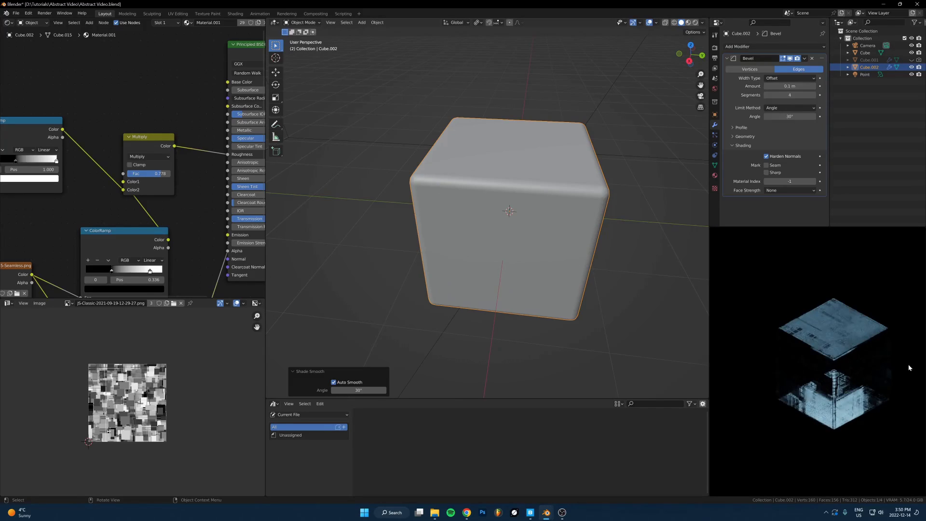
- Duplicate the beveled cube in place and scale the copy down to 0.472
key("shift+d")
right_click(643, 148)
key("s")
left_click(570, 178)
- Assign the glowing Material.002 to the inner cube
left_click(188, 22)
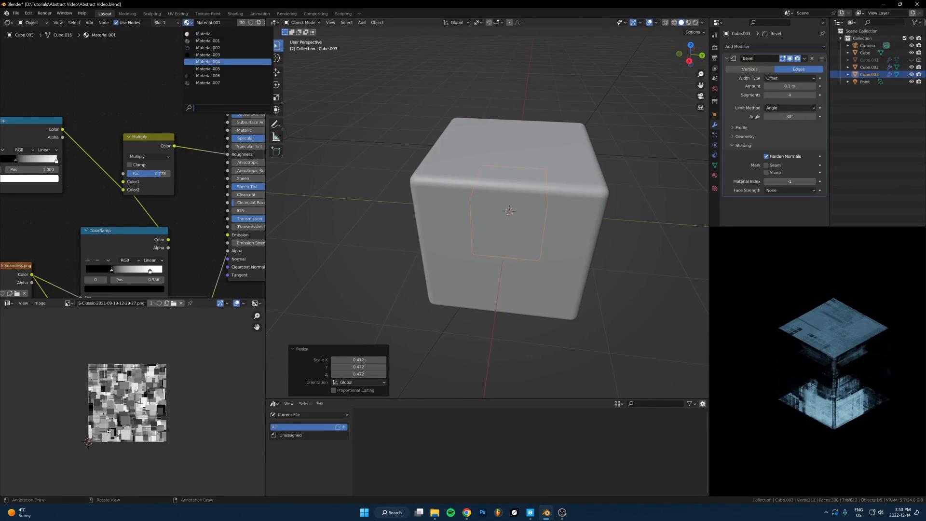
left_click(218, 48)
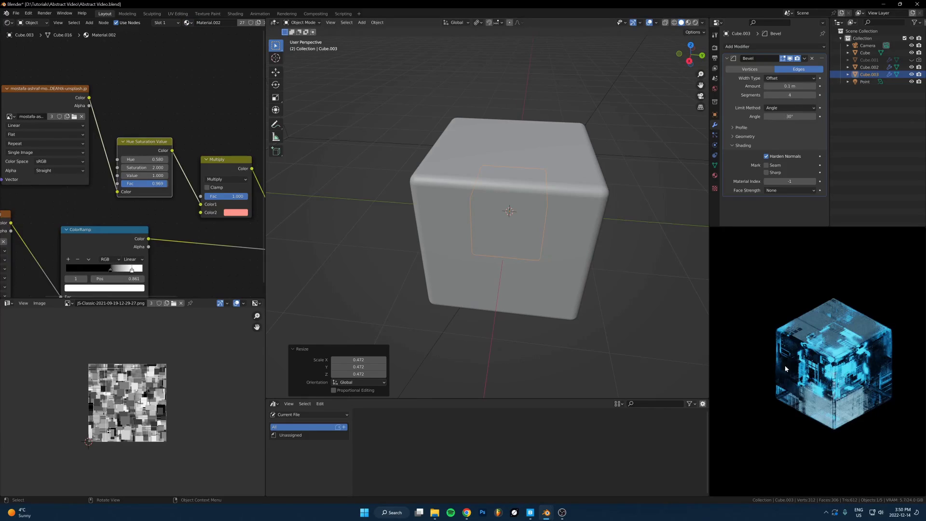
scroll(872, 374, "up", 1)
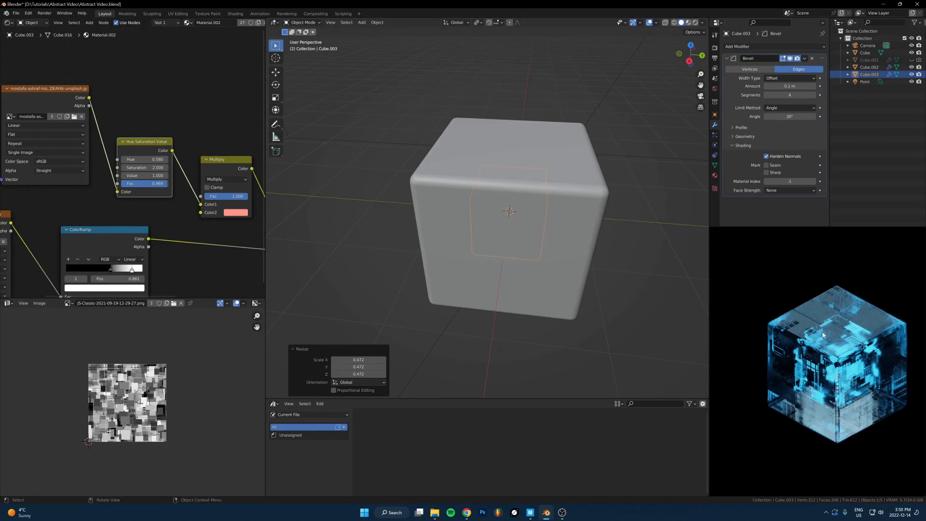
- Open the outer Cube.002 mesh for editing and scale its UV layout over the roughness texture
left_click(516, 196)
key("Tab")
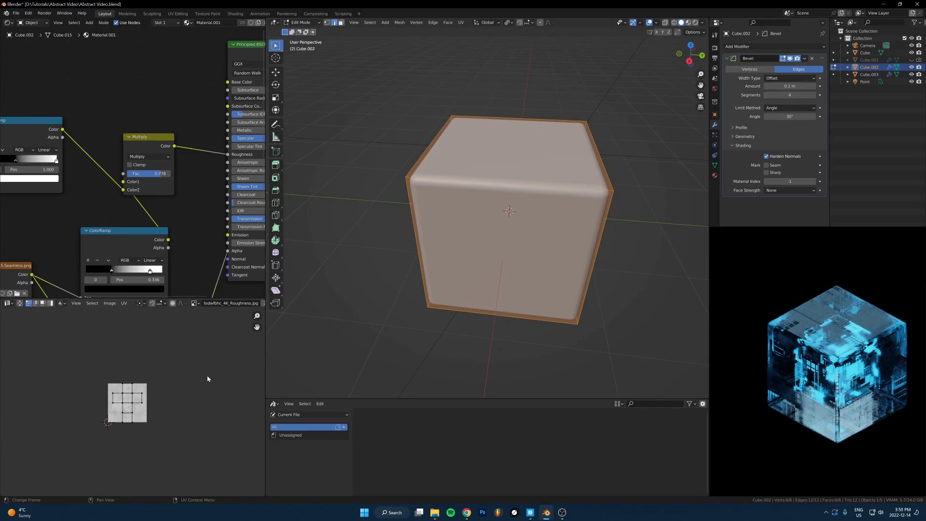
scroll(70, 371, "up", 3)
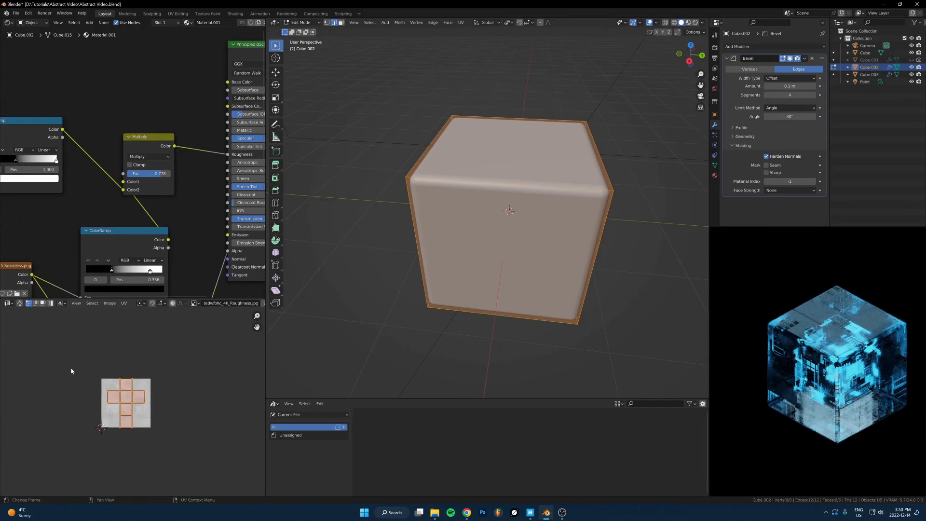
key("s")
right_click(279, 371)
middle_click_drag(279, 371, 319, 364)
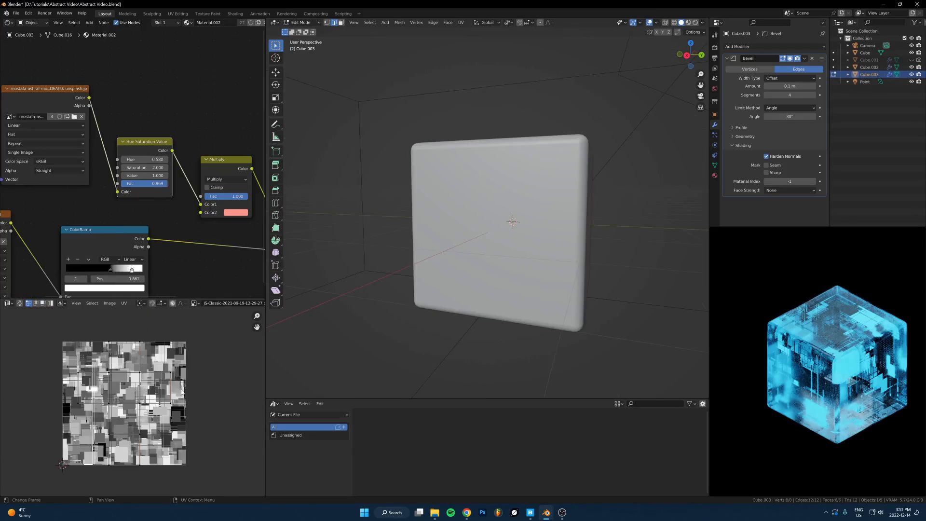
- Flatten the inner Cube.003 mesh to 0.256 along Z, reposition it inside the glass cube, and finish editing the mesh
key("g")
key("x")
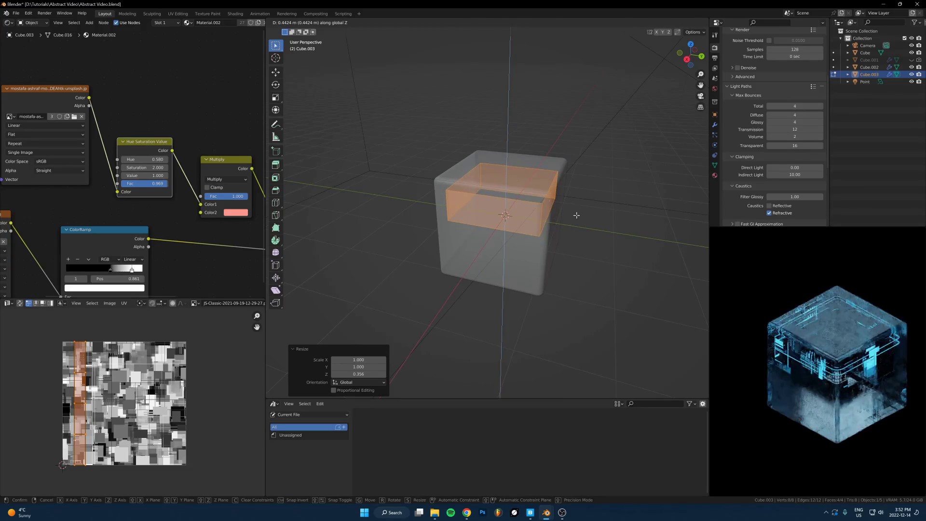
left_click(581, 229)
key("Tab")
- Scale the flattened inner box by 1.073 and lower it along Z inside the glass cube
key("s")
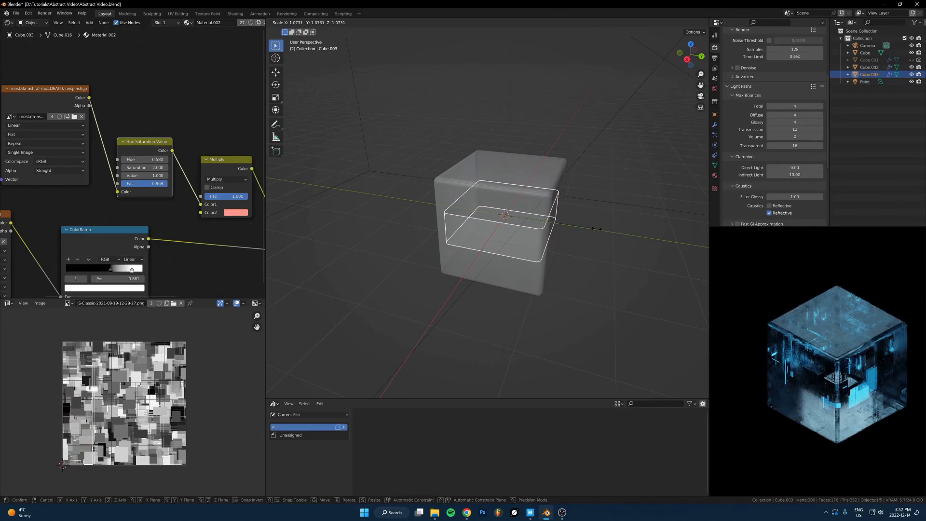
left_click(596, 229)
key("g")
key("z")
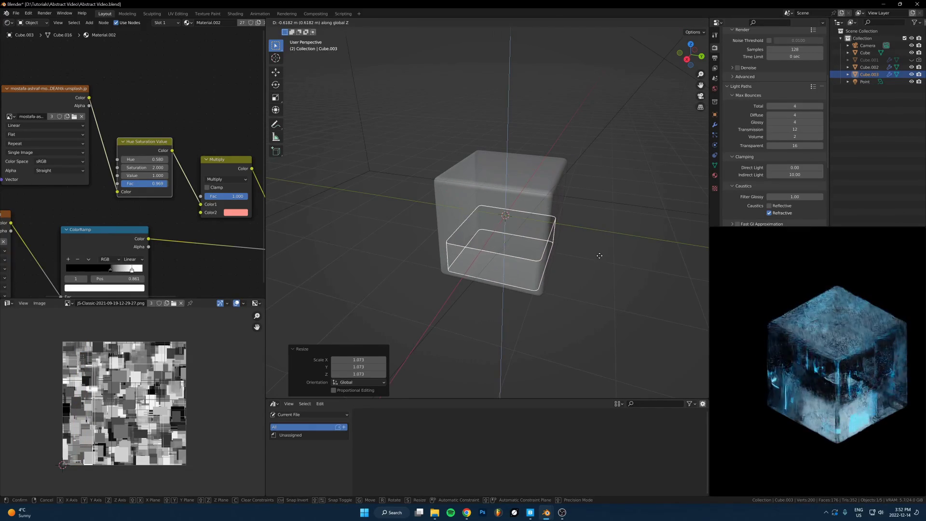
left_click(598, 244)
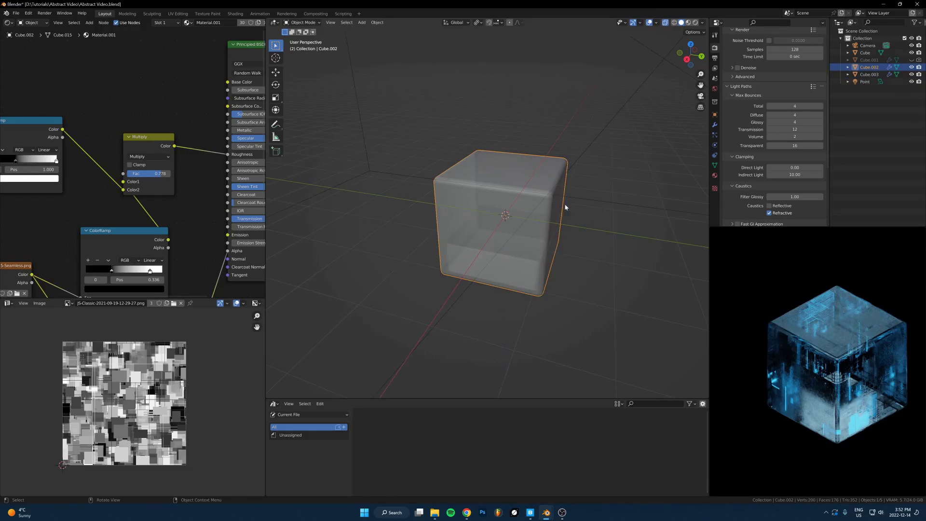
- Switch to the browser to check the Beeple abstract reference image, and return to Blender
scroll(584, 198, "down", 4)
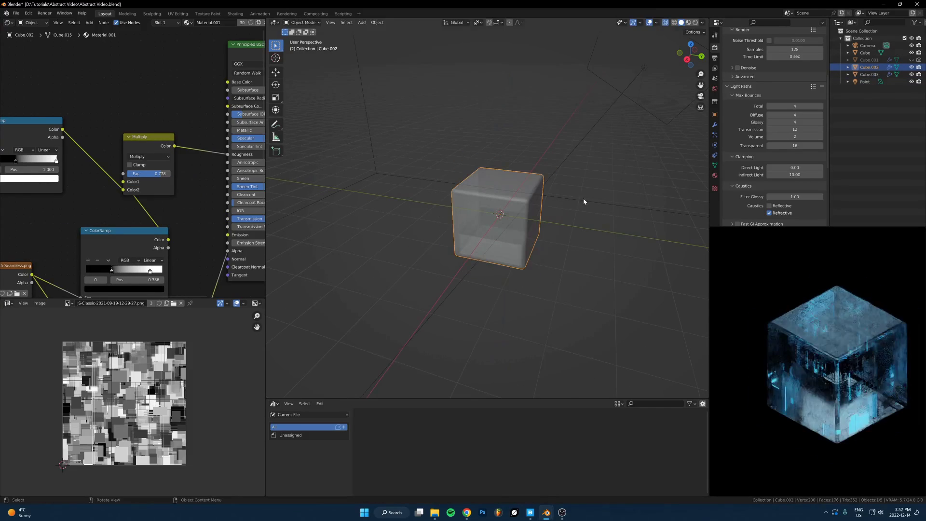
key("alt+Tab")
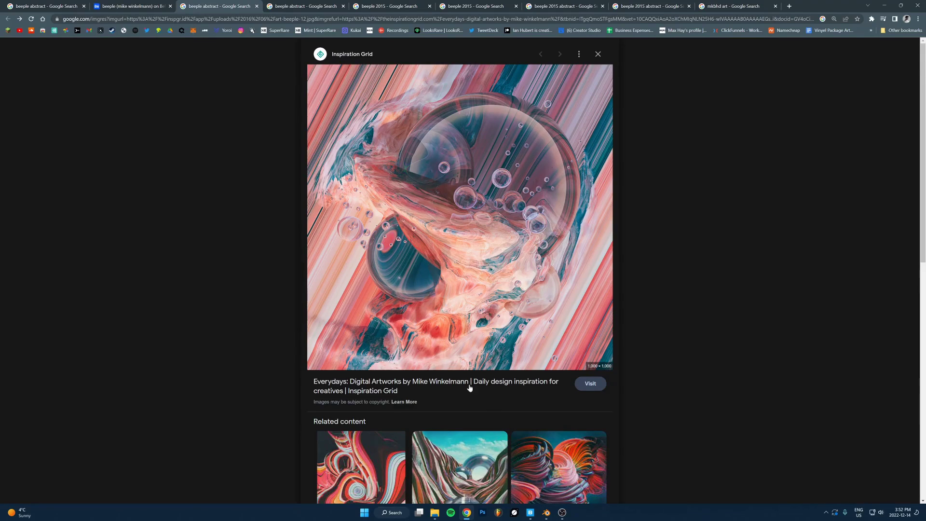
key("alt+Tab")
- Position the small glass cube Cube.007 beside the main cube and move the smaller glowing frame around the main cube
left_click(529, 198)
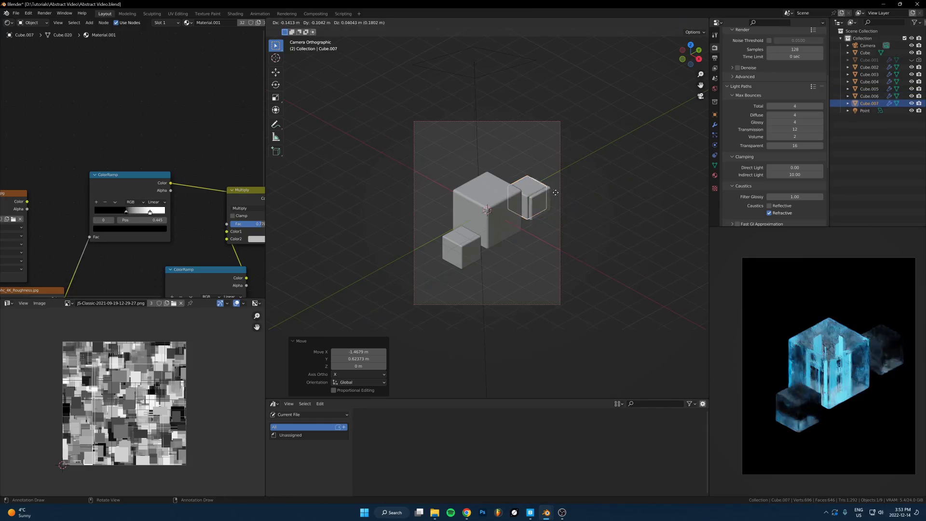
key("g")
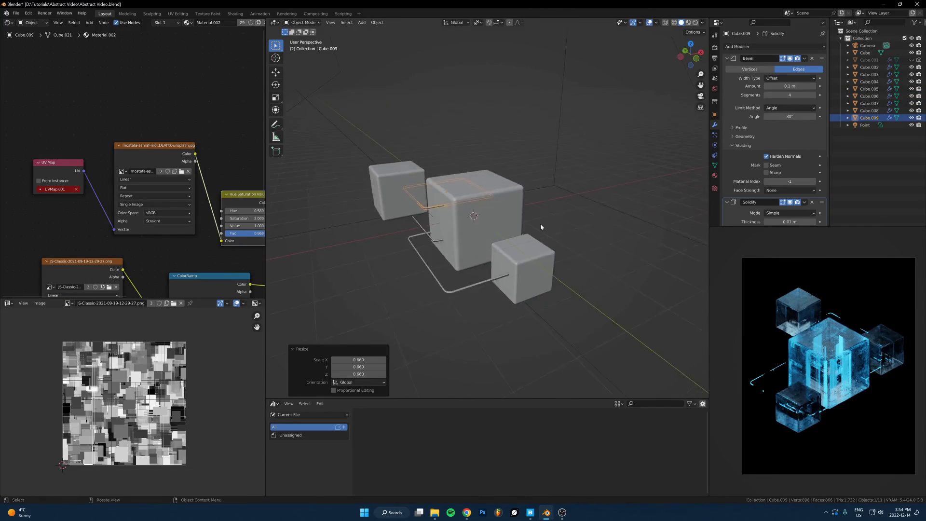
scroll(541, 224, "down", 1)
key("g")
left_click(443, 271)
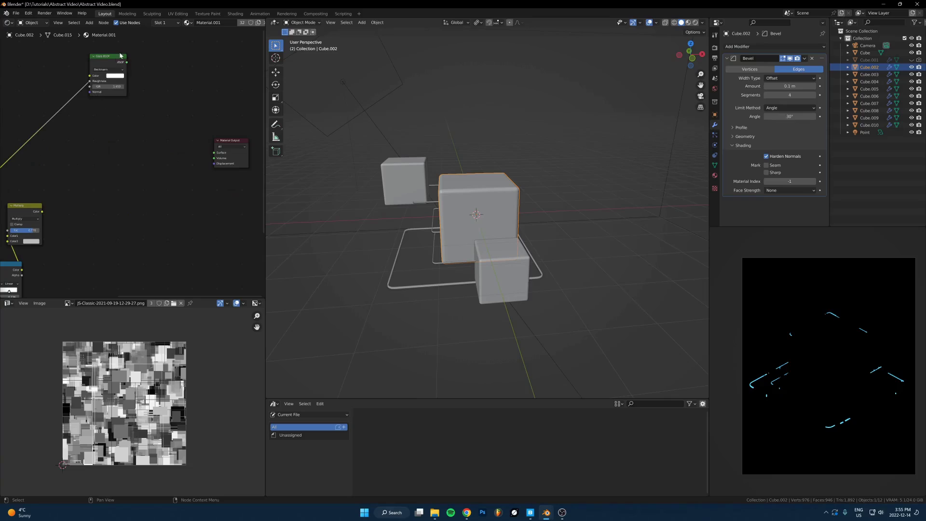
- Duplicate the Glass BSDF node twice in Material.001 and stack the three nodes vertically
left_click_drag(120, 56, 119, 123)
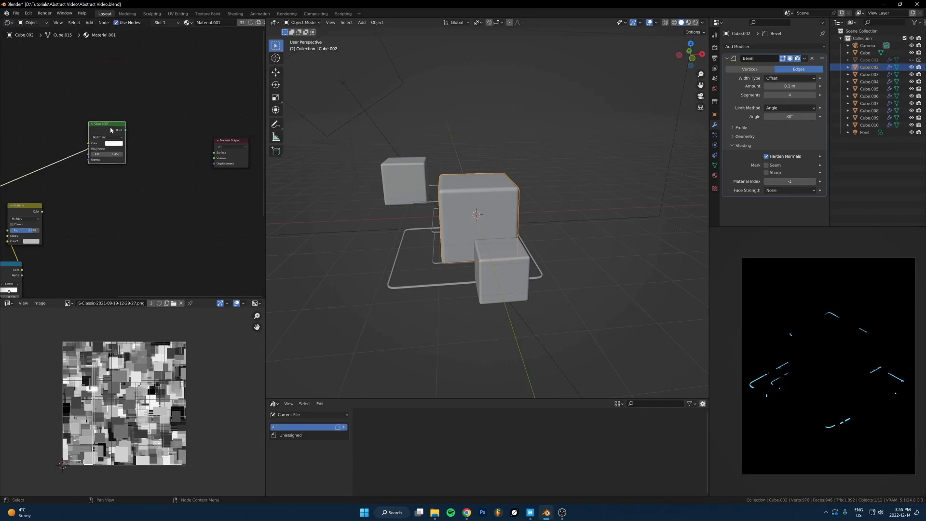
key("shift+d")
left_click(113, 188)
key("shift+d")
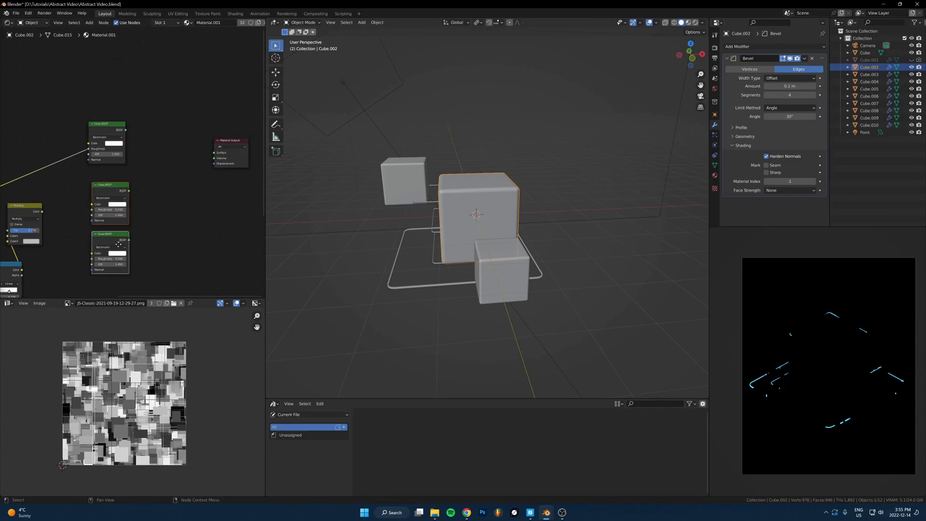
left_click_drag(118, 244, 117, 226)
- Connect the upper two Glass BSDF nodes through an Add Shader, and duplicate that Add Shader to feed the Material Output
middle_click_drag(58, 227, 110, 211)
right_click_drag(51, 121, 107, 146, "alt")
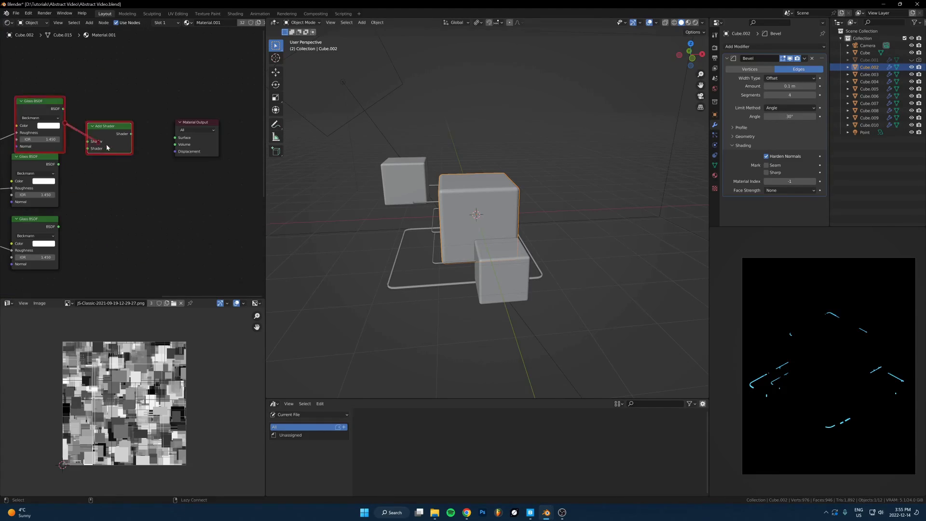
right_click_drag(44, 172, 106, 142, "alt")
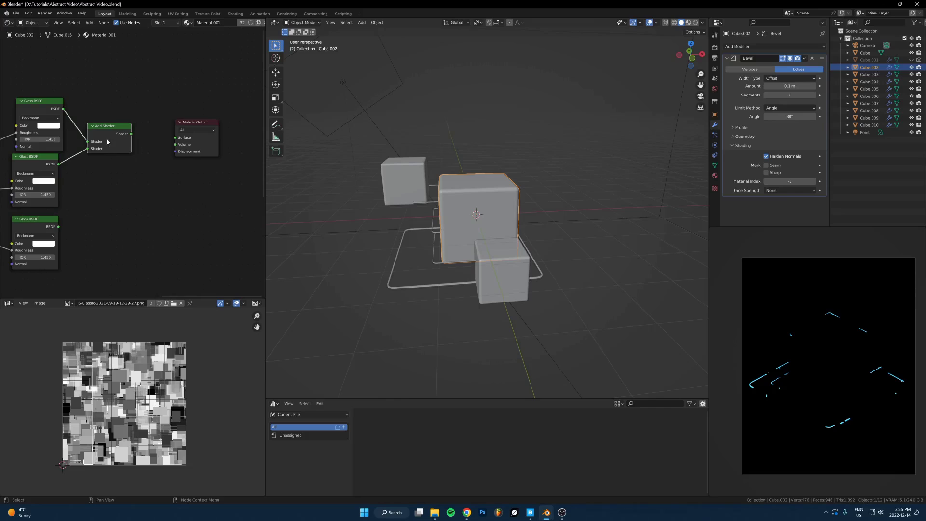
key("shift+d")
left_click(115, 214)
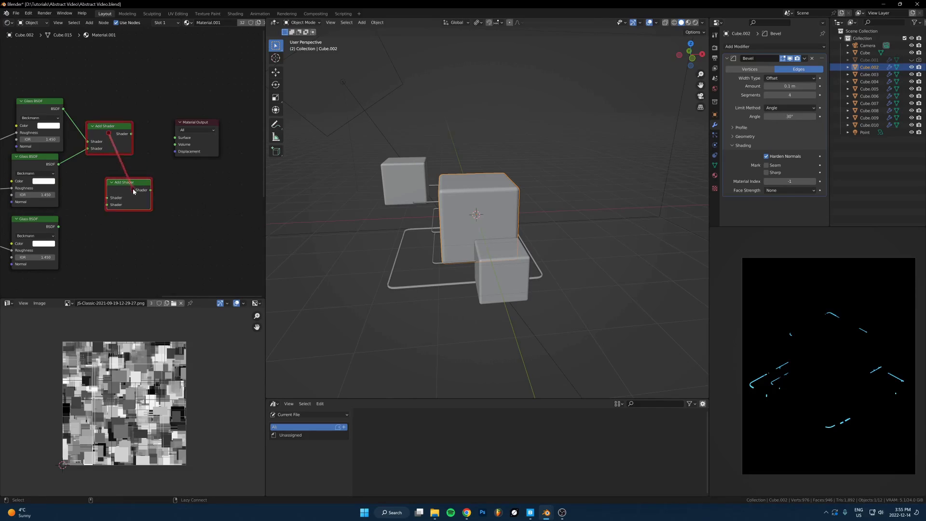
left_click_drag(150, 191, 215, 143)
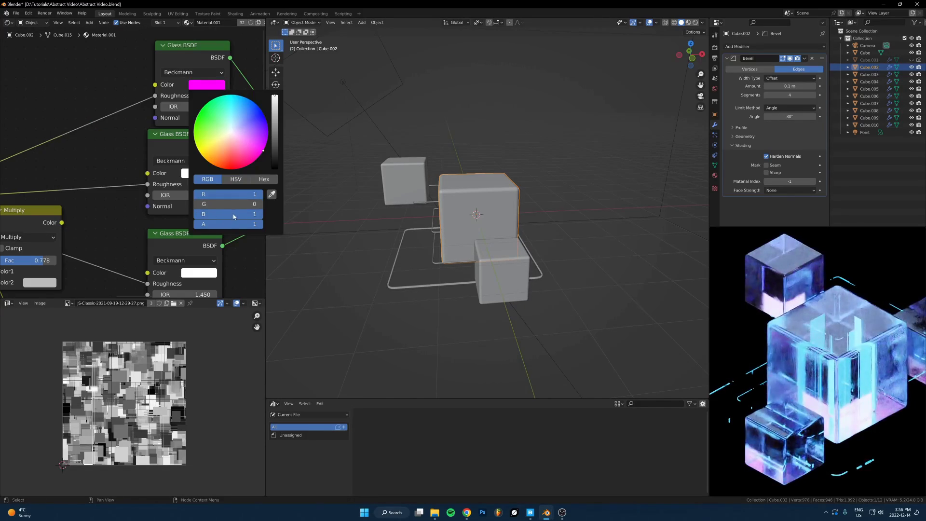
- Colour the three Glass BSDF nodes pure red, pure green and pure blue, in order from the uppermost
left_click_drag(231, 214, 194, 217)
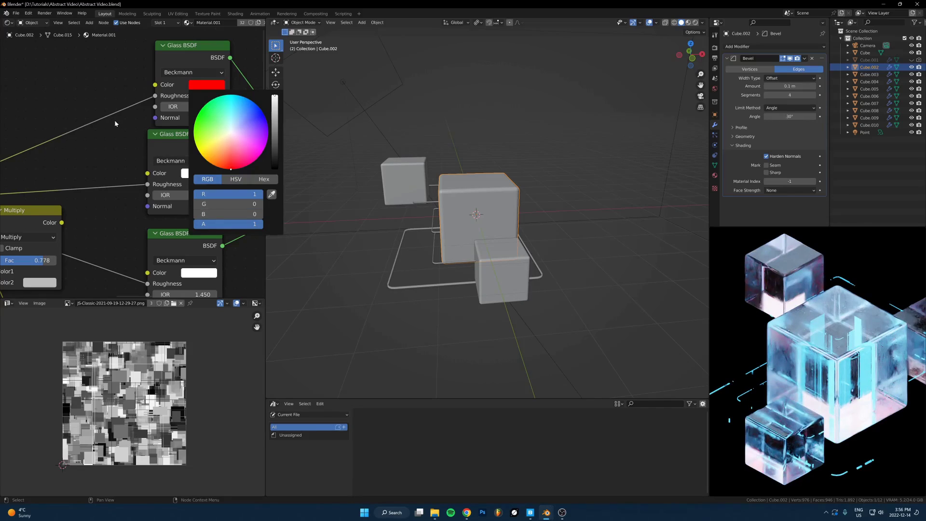
left_click(199, 173)
left_click(198, 173)
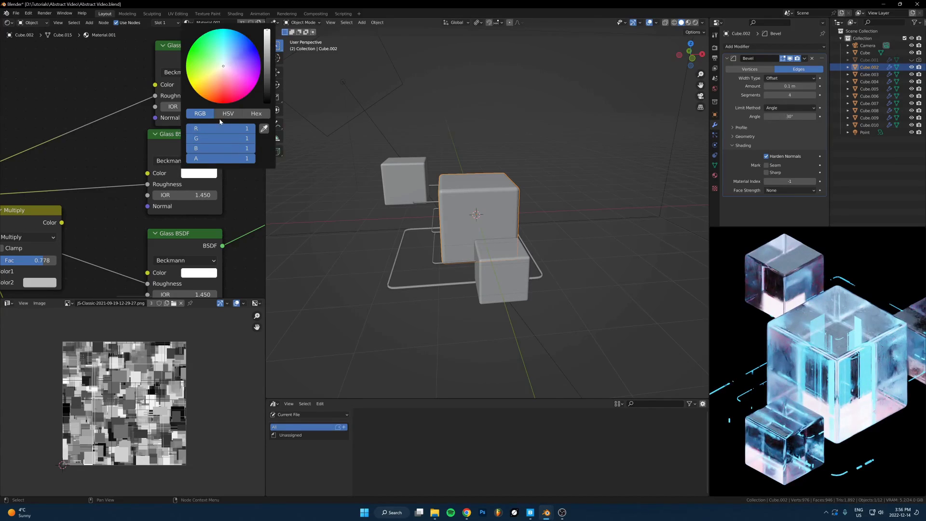
left_click_drag(220, 129, 187, 148)
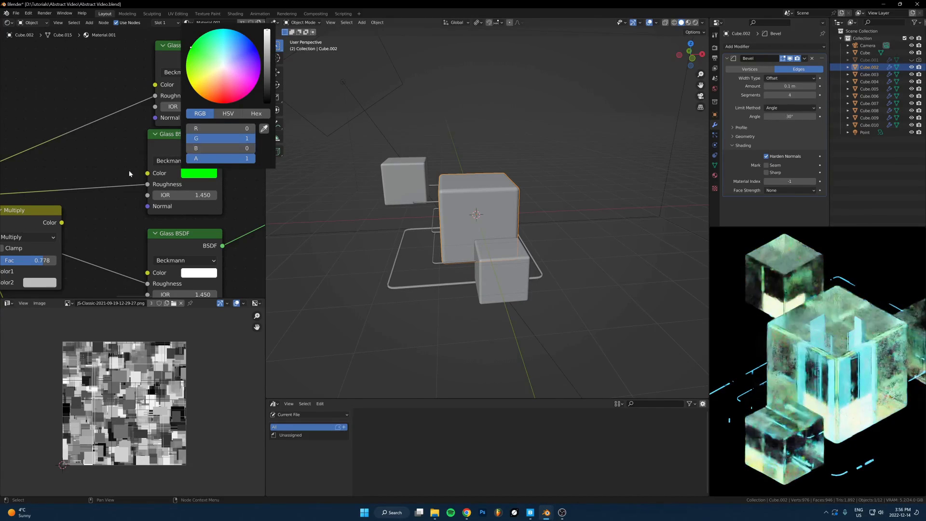
left_click(188, 275)
left_click_drag(232, 228, 187, 238)
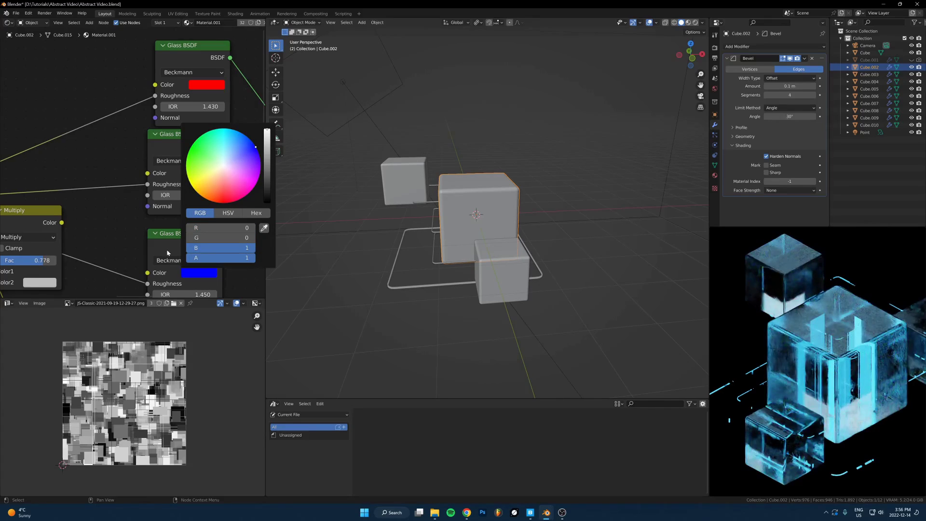
- Set the blue Glass BSDF's IOR to 1.47 and the red Glass BSDF's IOR to 1.4
scroll(99, 208, "down", 3)
left_click_drag(190, 130, 177, 126)
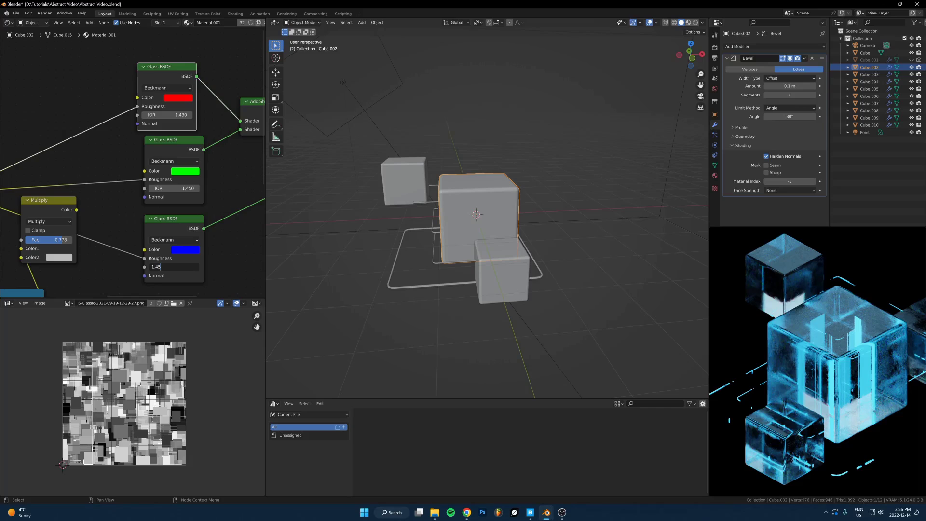
left_click(184, 269)
type("1.47")
key("Return")
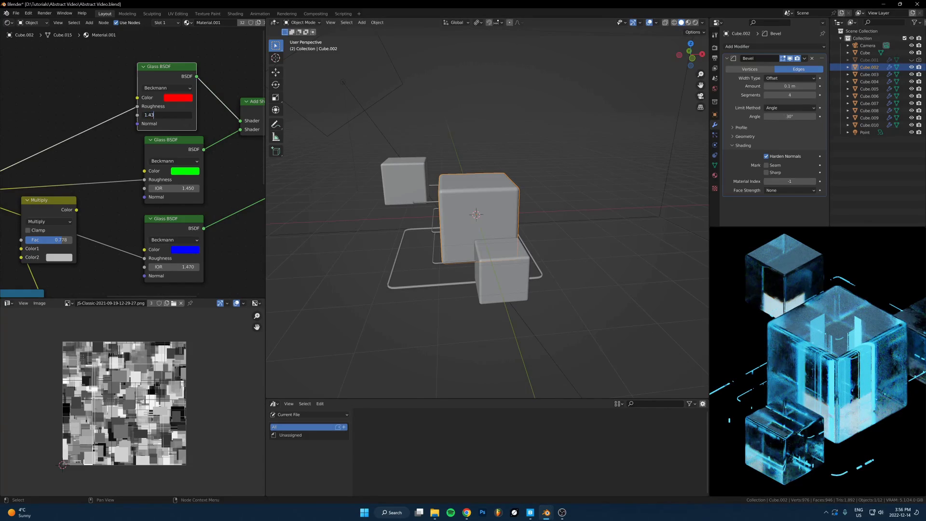
type("1.4")
key("Return")
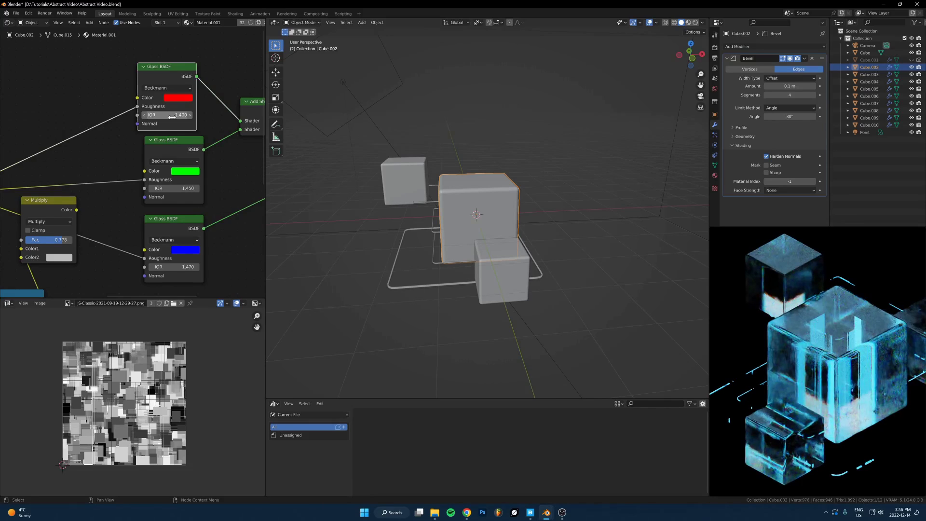
- Refine the glass dispersion by setting the blue Glass BSDF's IOR to 1.475 and the red one's to 1.42
scroll(879, 320, "up", 6)
middle_click_drag(878, 329, 849, 345, "shift")
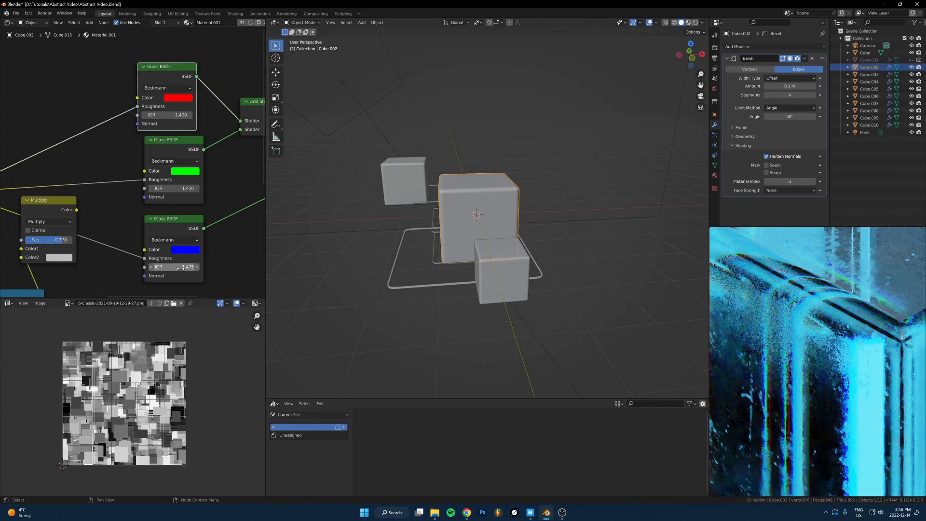
scroll(871, 375, "down", 4)
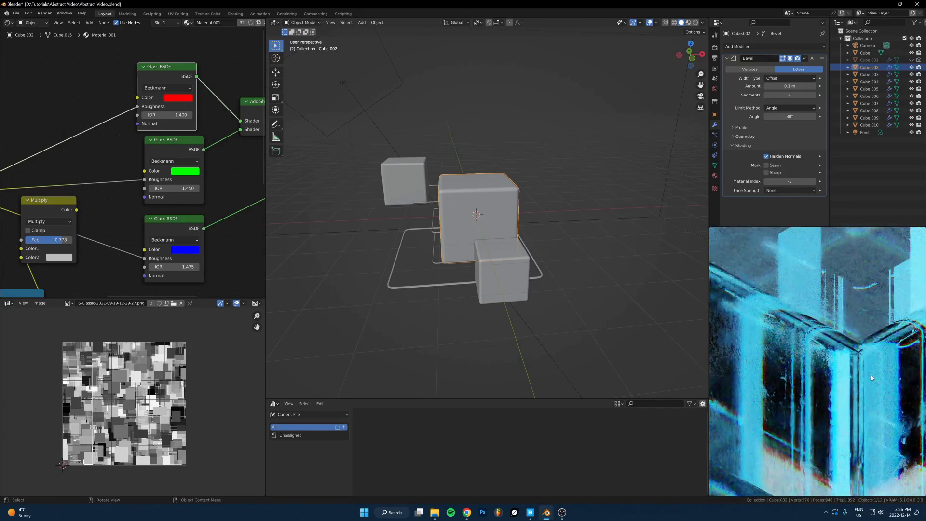
middle_click_drag(849, 295, 856, 337, "shift")
scroll(891, 321, "up", 3)
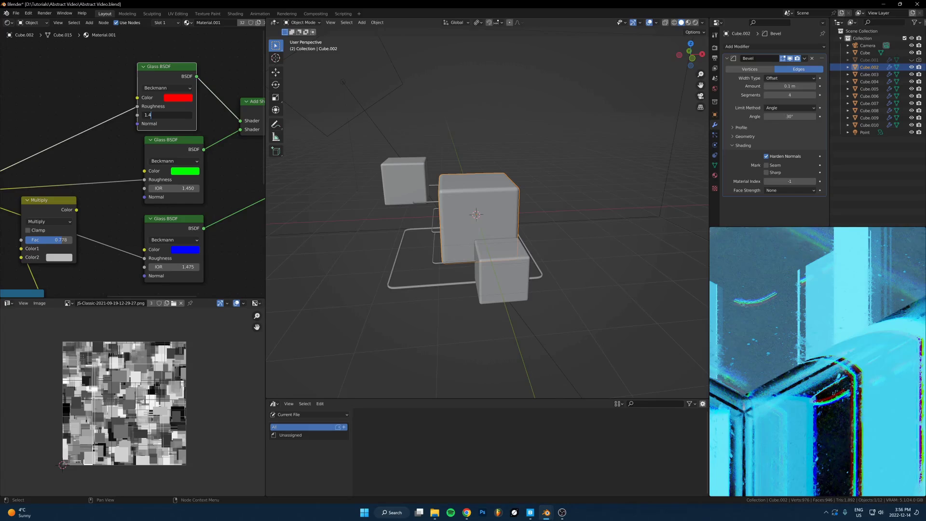
type("2")
key("Return")
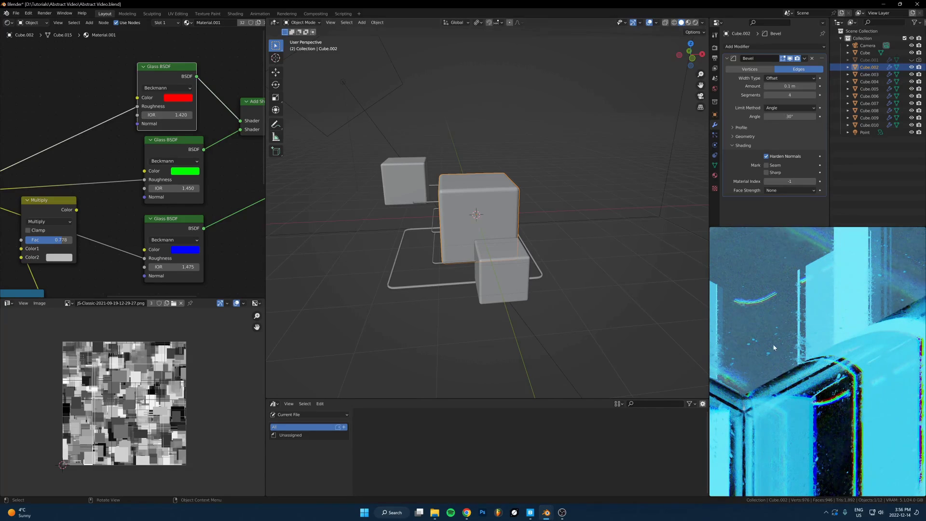
scroll(839, 424, "up", 4)
middle_click_drag(838, 433, 857, 349, "shift")
scroll(801, 333, "up", 4)
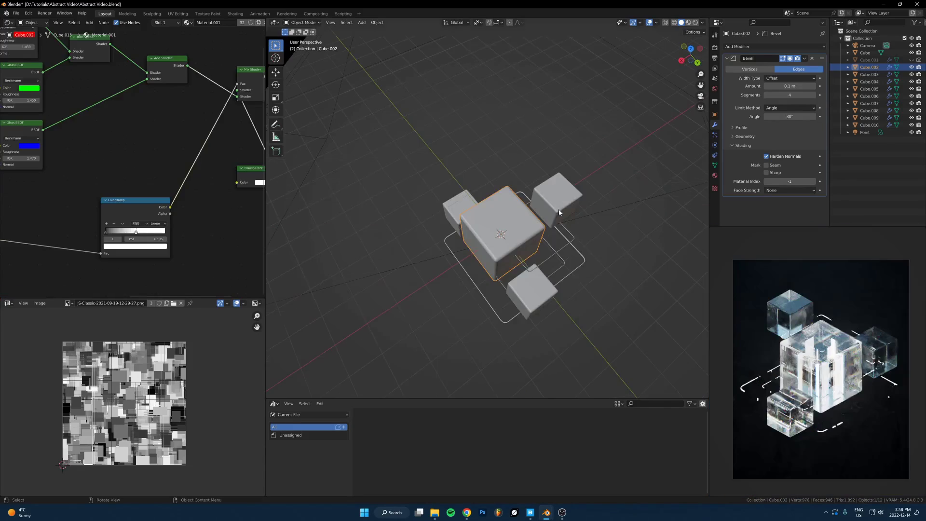
- Duplicate the small glowing frame Cube.009 onto the neighbouring small glass cube and scale the copy to 0.584
left_click(869, 103)
key("KP_0")
key("Home")
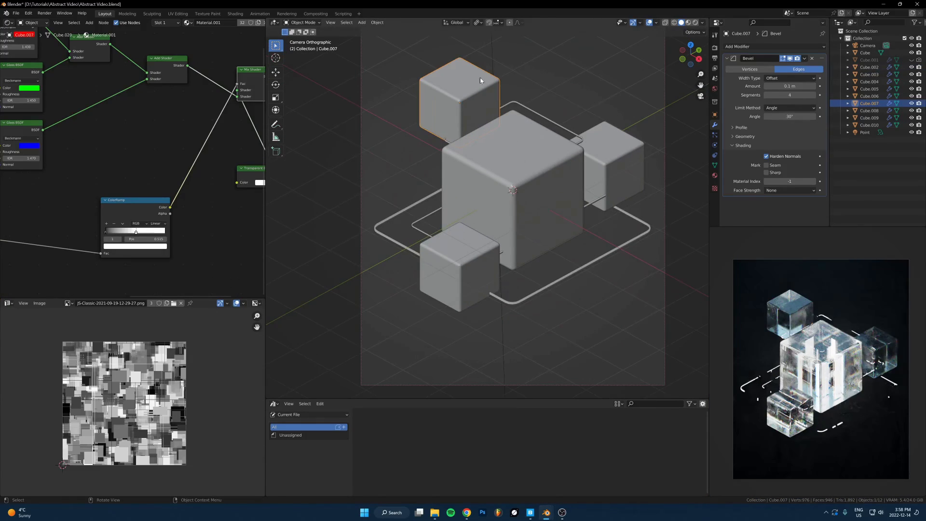
middle_click_drag(497, 148, 439, 199)
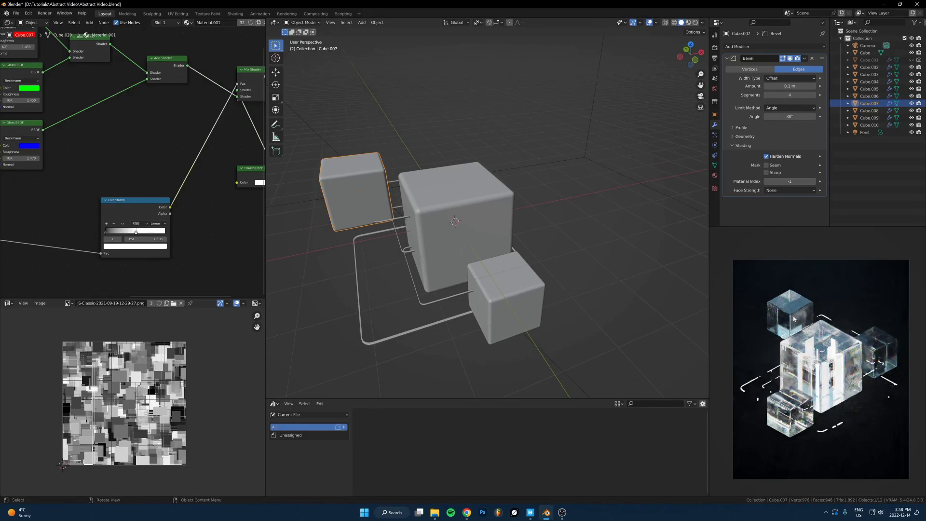
left_click(395, 218)
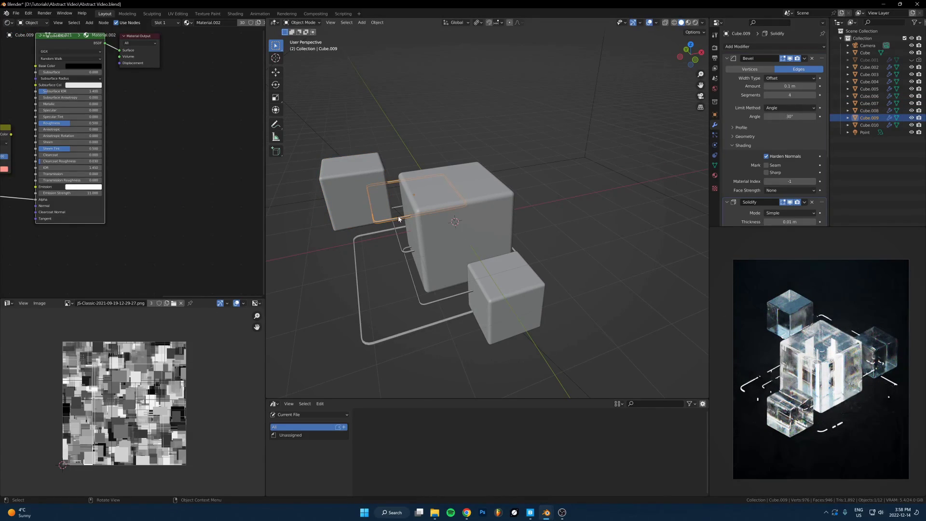
key("shift+d")
left_click(430, 215)
key("s")
left_click(454, 221)
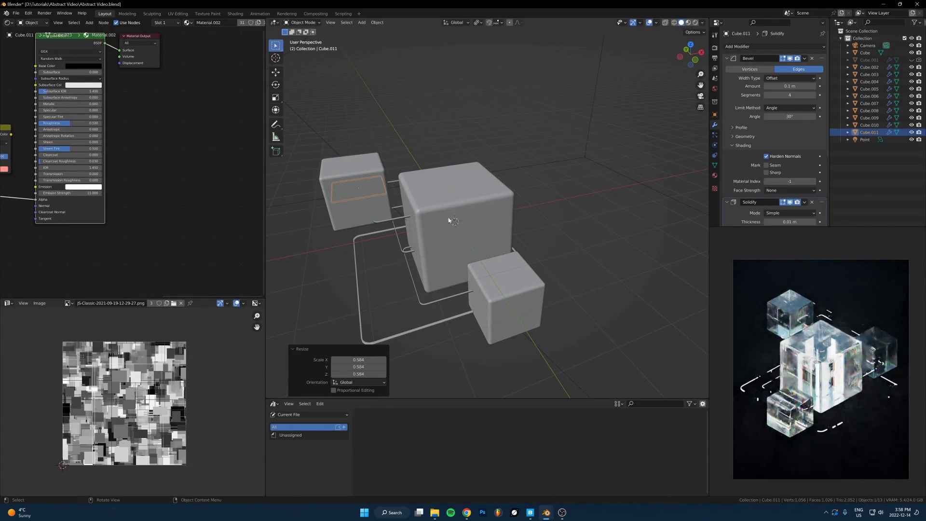
- Rotate the duplicated large glowing frame Cube.013 by 90° about the Y axis
key("KP_0")
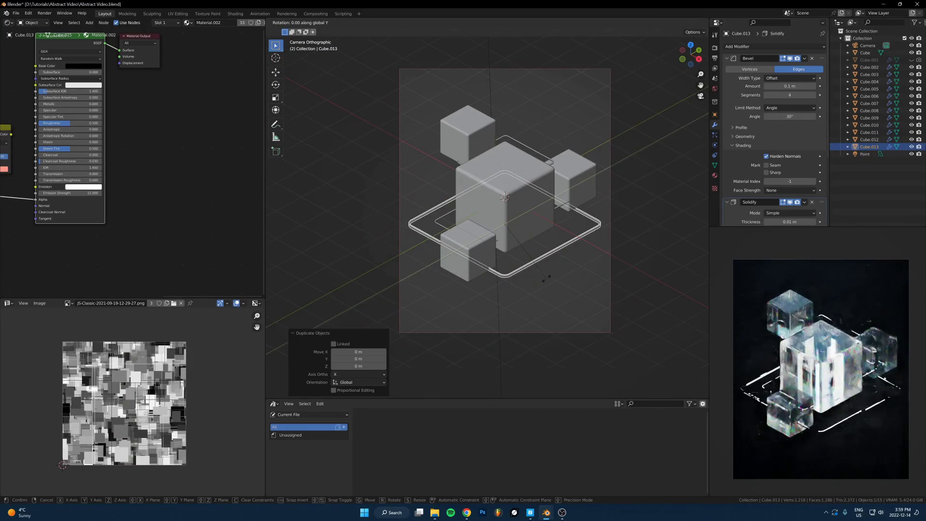
type("ry90")
key("Return")
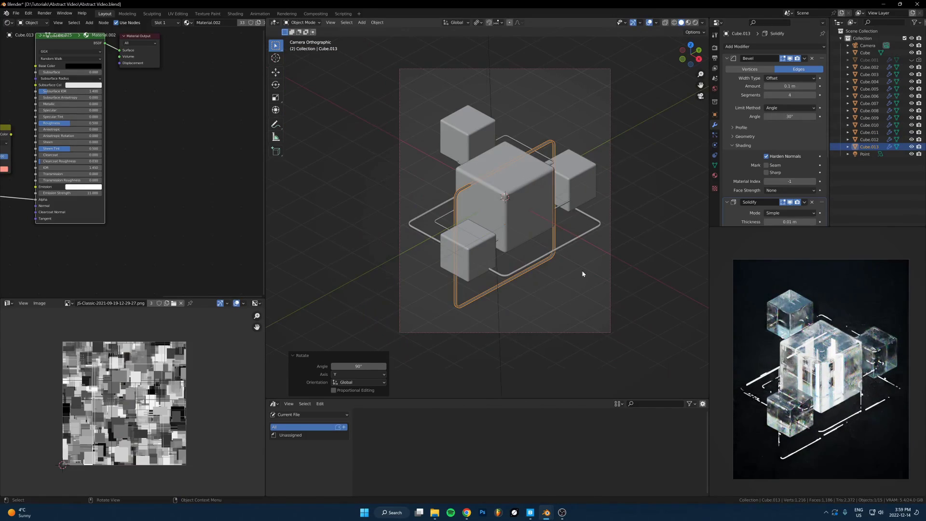
- Move the upright frame with Z locked until it stands beside the main cube, and scale it along X
key("g")
key("shift+z")
left_click(556, 266)
key("g")
key("shift+z")
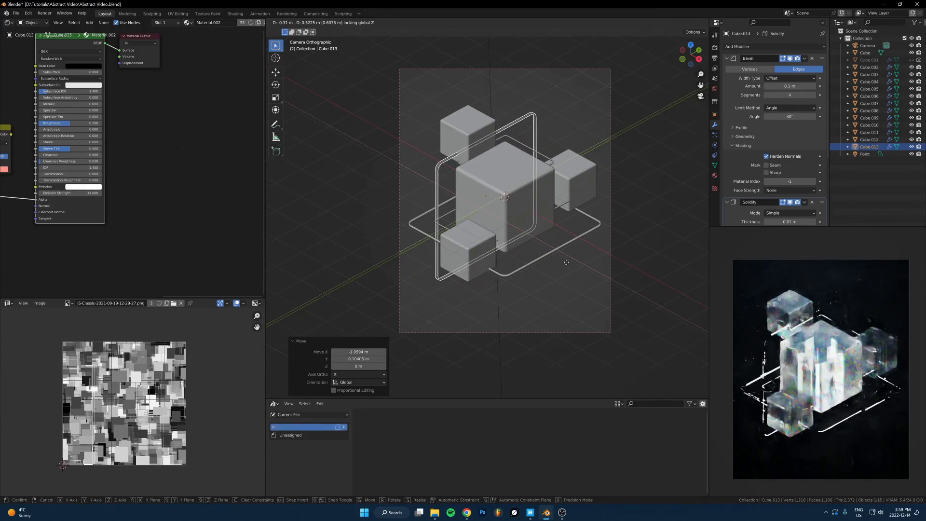
left_click(574, 254)
key("s")
key("x")
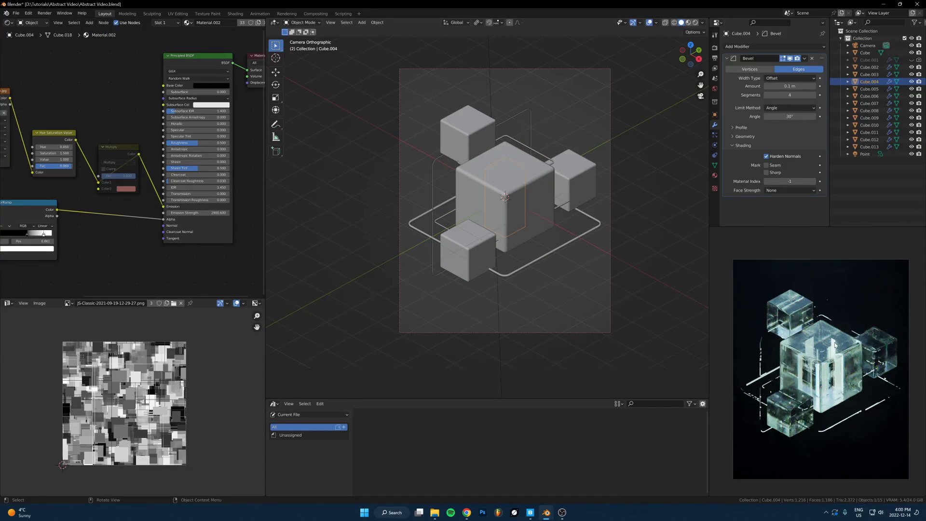
scroll(835, 345, "up", 5)
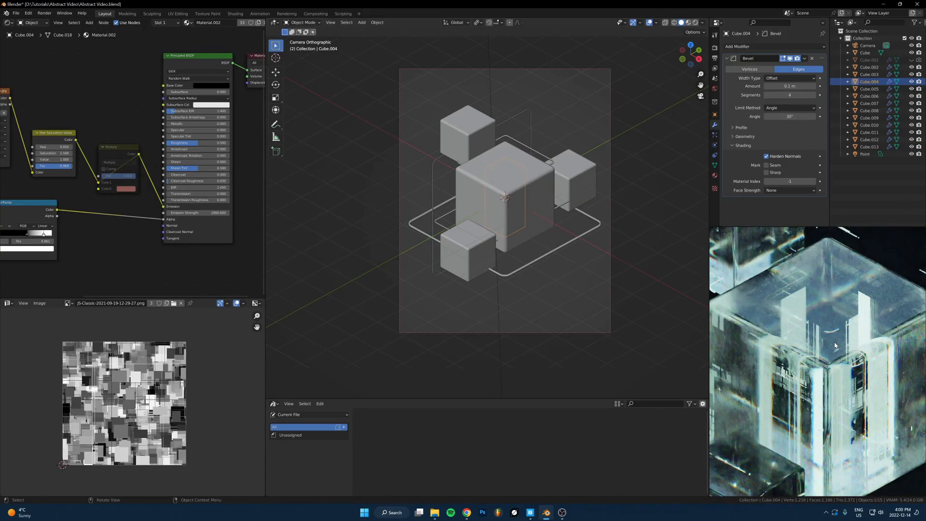
scroll(49, 138, "up", 3)
middle_click_drag(49, 137, 116, 131)
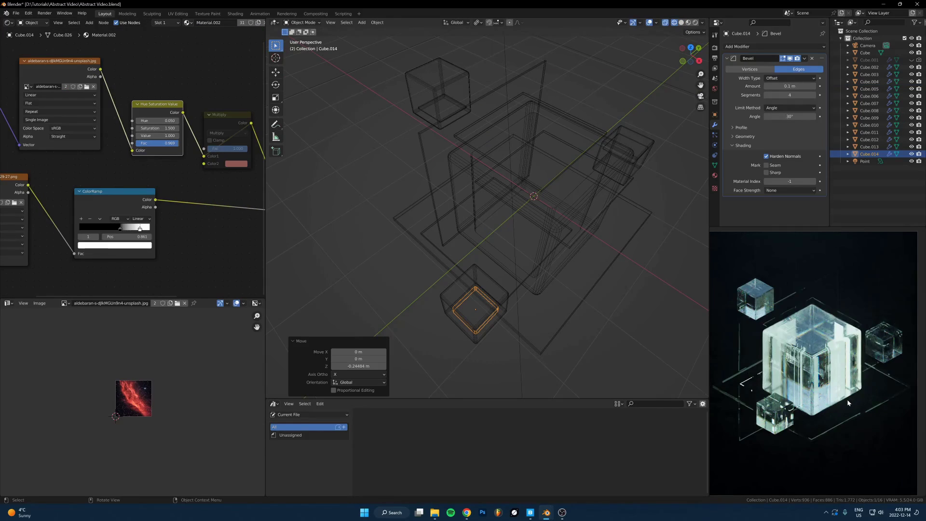
- Lower the small frame inside the front small glass cube along Z, finishing with a shift of about -0.072 m
key("Delete")
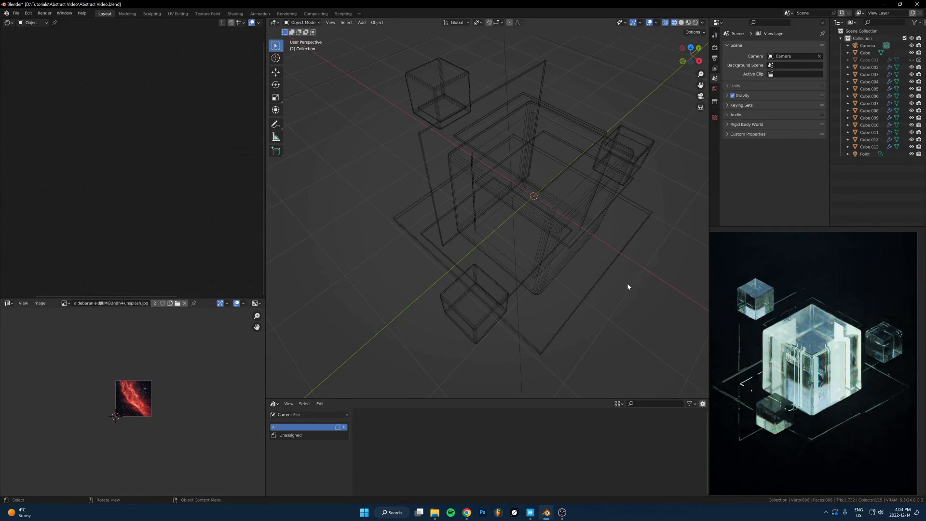
key("ctrl+z")
key("g")
key("z")
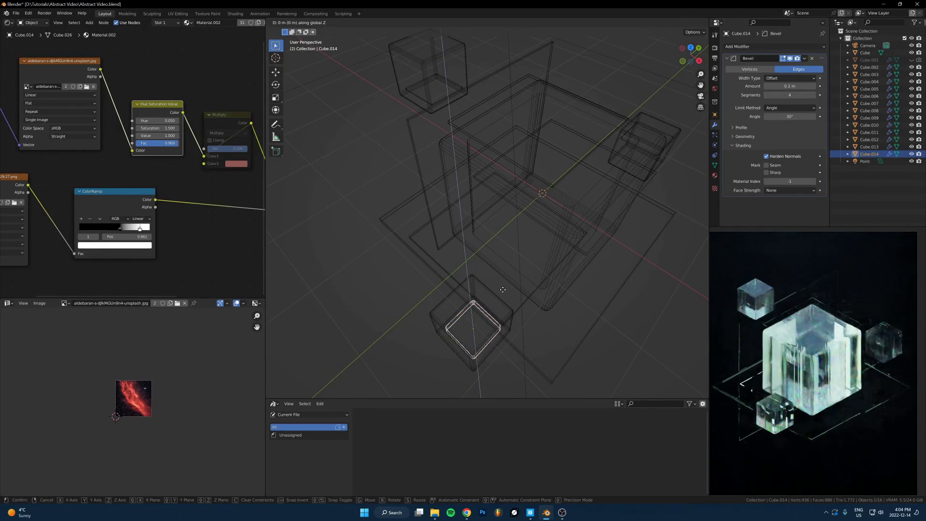
left_click(496, 290)
scroll(535, 244, "down", 2)
middle_click_drag(537, 314, 521, 263)
scroll(536, 244, "up", 2)
key("g")
key("z")
left_click(520, 272)
- Flatten the small frame along Z and adjust its height within the front small glass cube
key("s")
key("z")
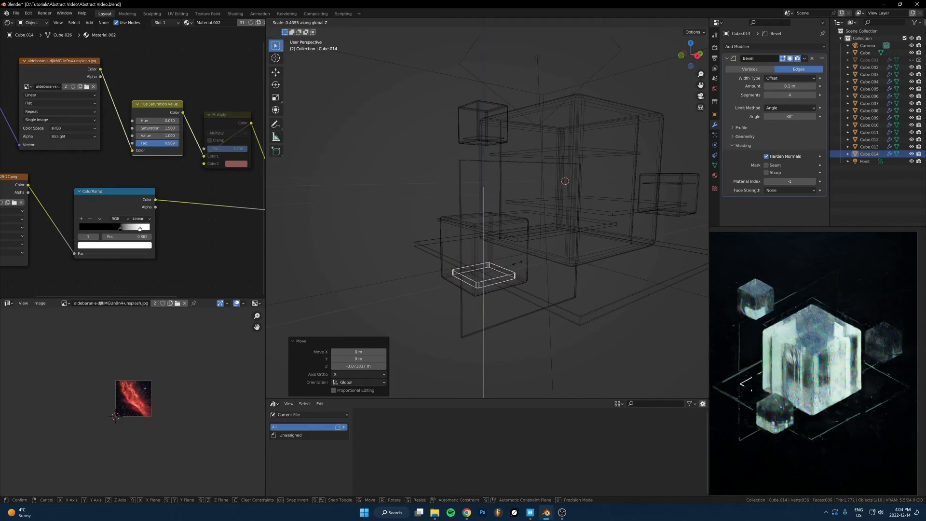
left_click(506, 273)
key("g")
key("z")
left_click(518, 272)
scroll(523, 259, "down", 2)
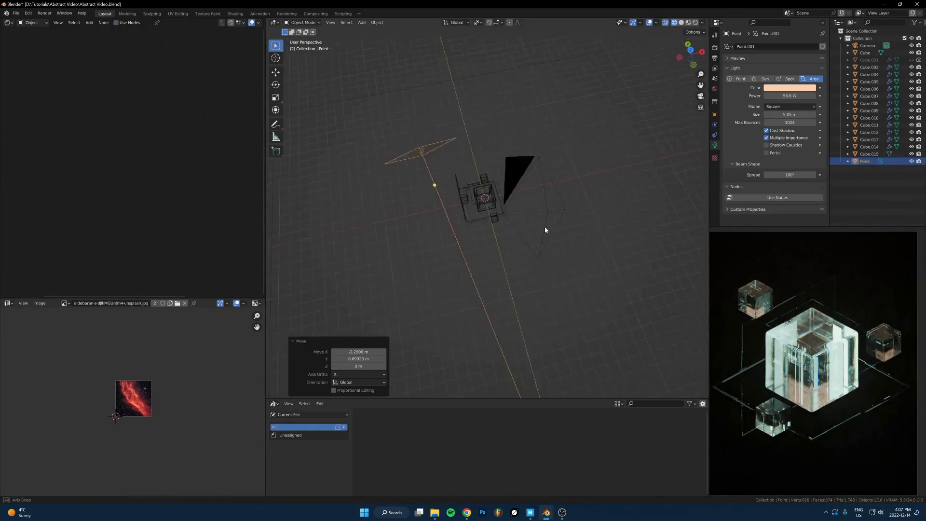
middle_click_drag(546, 230, 591, 182)
scroll(591, 183, "down", 1)
key("r")
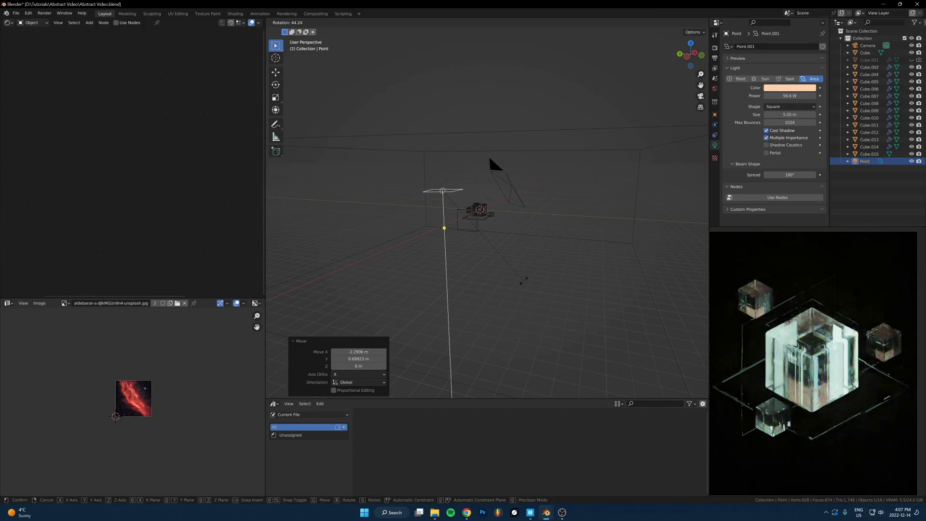
right_click(553, 261)
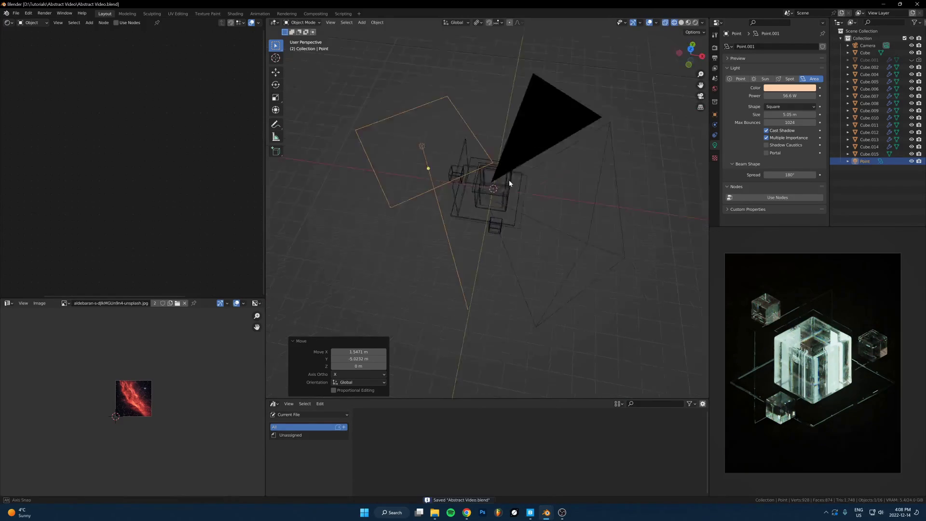
- Duplicate the large horizontal frame in place and scale the copy up to 1.993 around the cubes
middle_click_drag(509, 180, 470, 248)
key("alt+z")
left_click_drag(469, 248, 497, 253)
key("shift+d")
right_click(521, 238)
key("s")
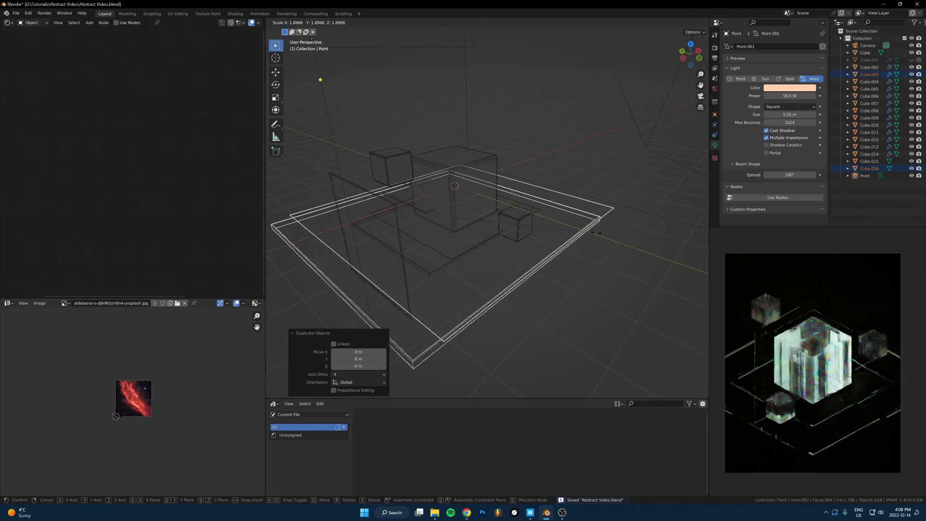
left_click(575, 244)
- Try rotating the enlarged frame copy about Y, then delete it
key("r")
right_click(575, 241)
key("r")
key("y")
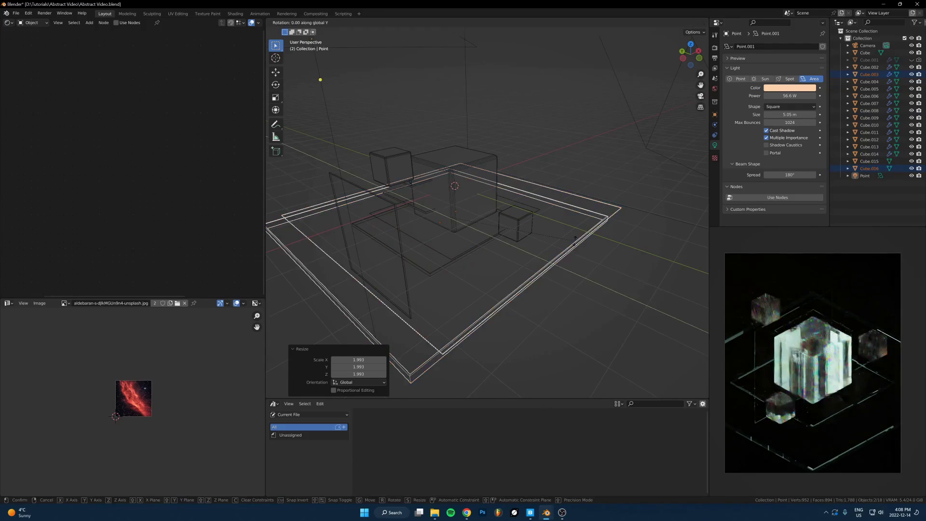
right_click(575, 244)
key("Delete")
- Return to the camera view, select the camera and enable its Depth of Field
key("KP_0")
scroll(478, 165, "up", 3)
left_click(509, 144)
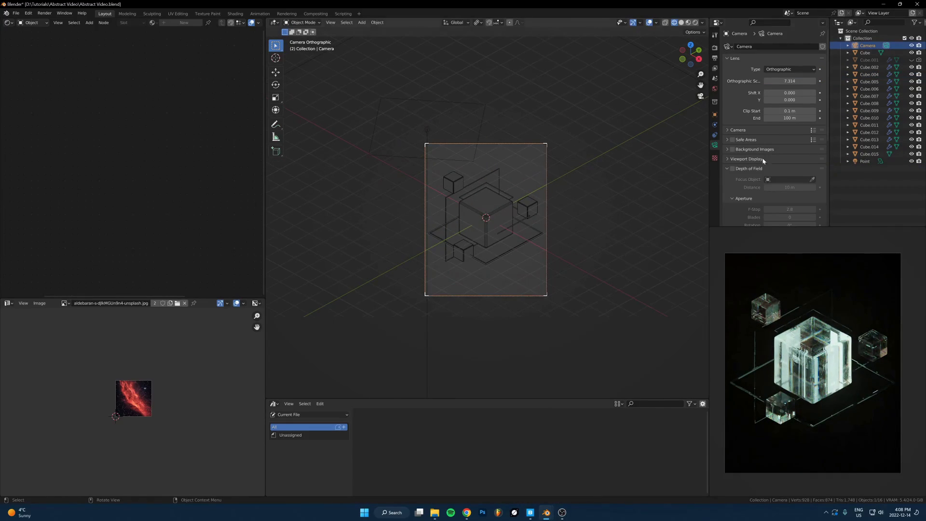
left_click(734, 169)
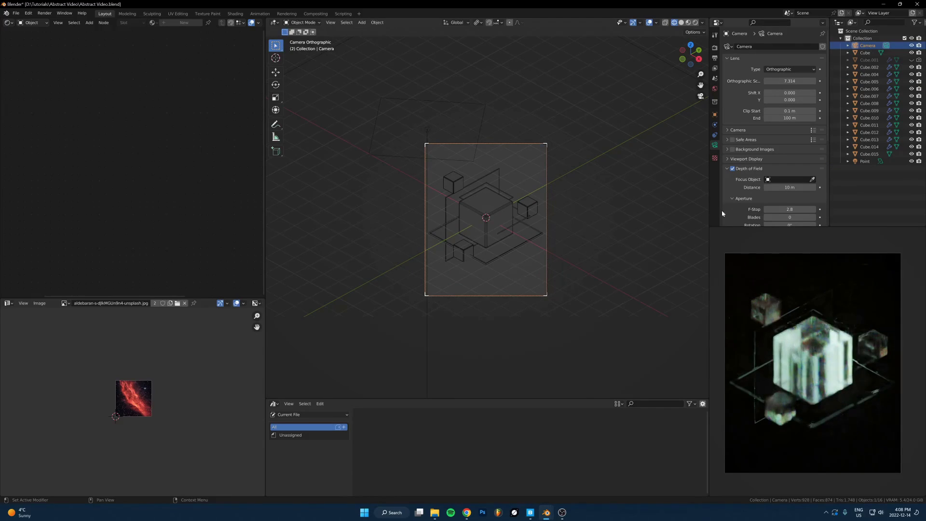
- Place the 3D cursor on the main cube and add a Plain Axes empty there, at about X 0.293, Y -0.94, Z 0.804 m
scroll(484, 254, "up", 4)
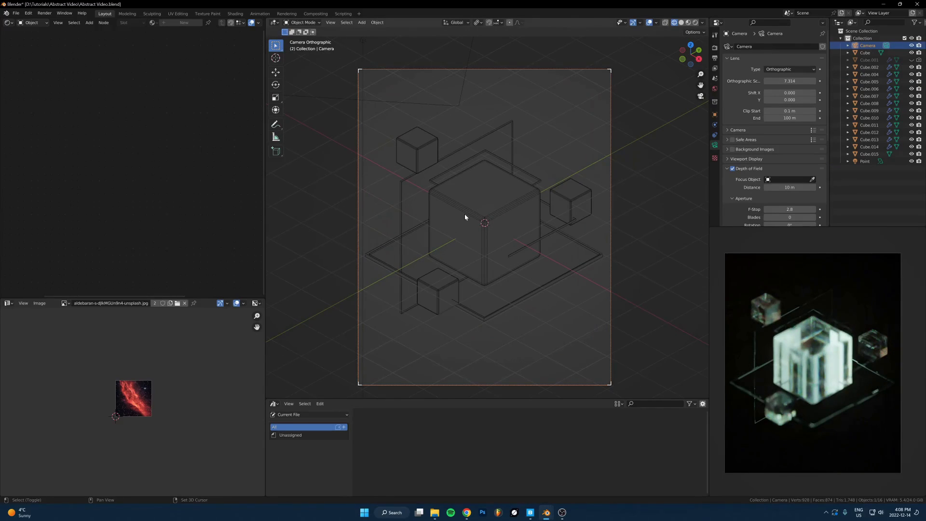
right_click(464, 214, "shift")
key("shift+a")
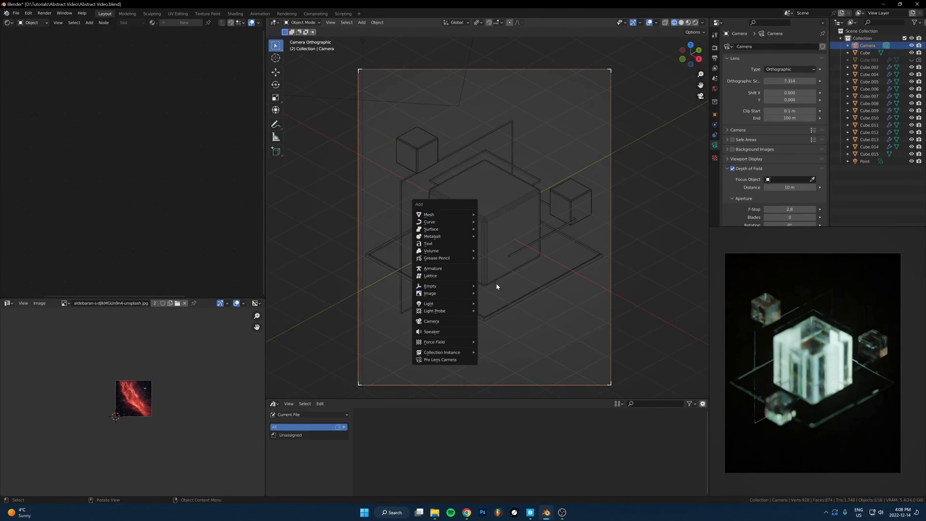
key("Escape")
key("shift+a")
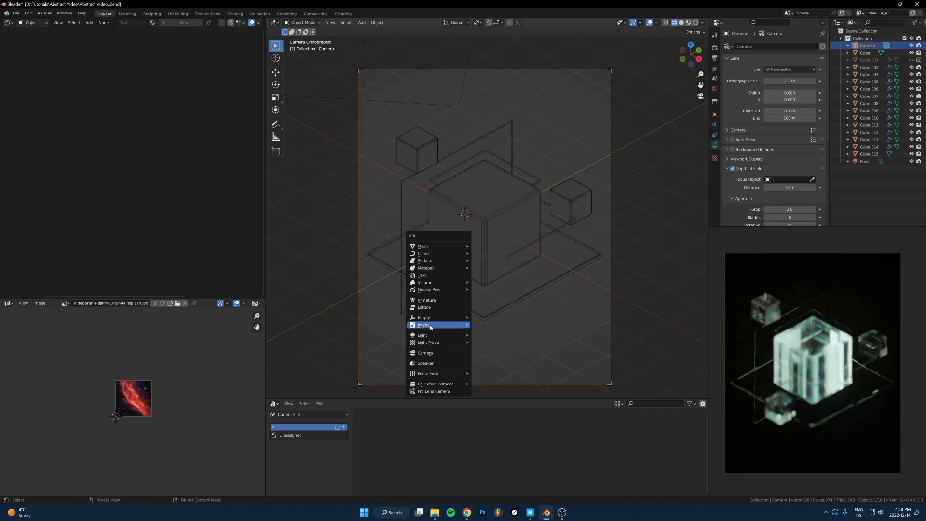
mouse_move(434, 318)
left_click(499, 320)
- Raise the empty slightly along Z towards the upper edge of the main cube
scroll(473, 258, "up", 2)
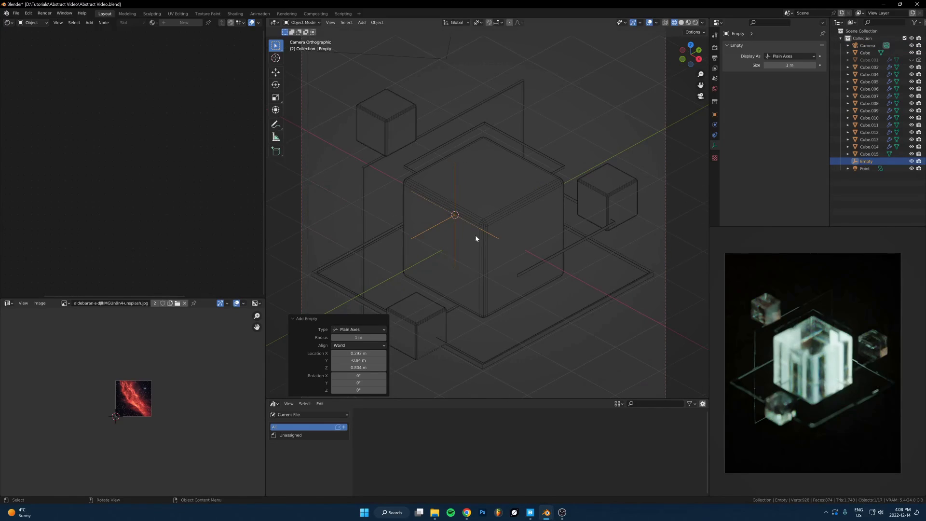
key("g")
key("z")
left_click(475, 228)
- Set the empty as the camera's depth-of-field Focus Object by picking it in the scene
left_click(666, 179)
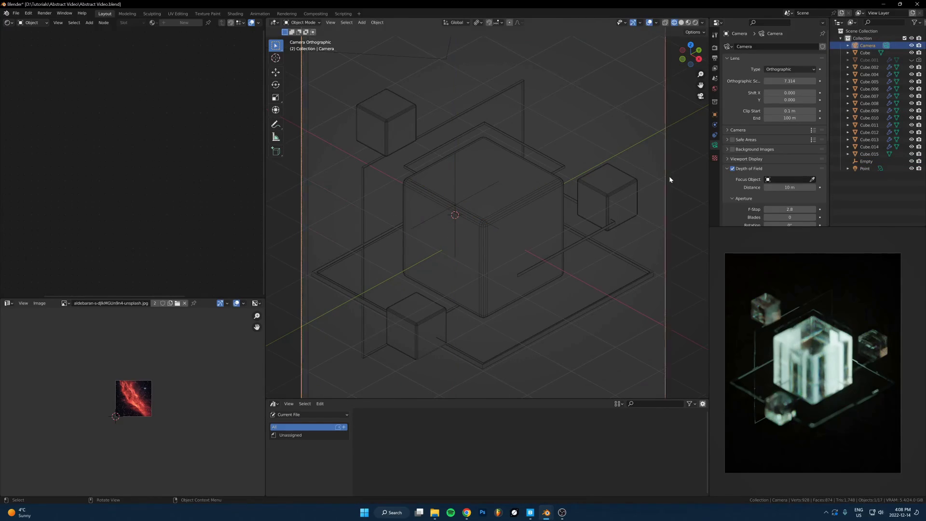
left_click(811, 179)
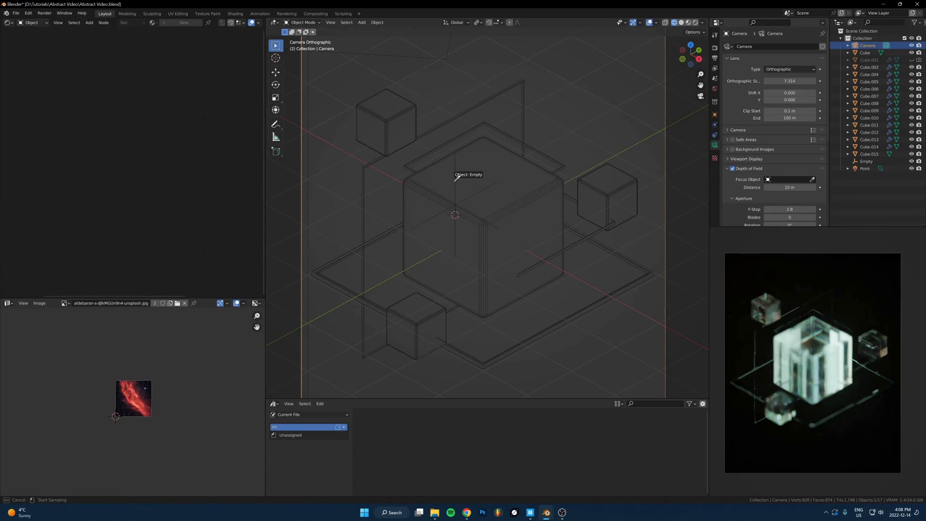
left_click(455, 180)
left_click(469, 197)
key("g")
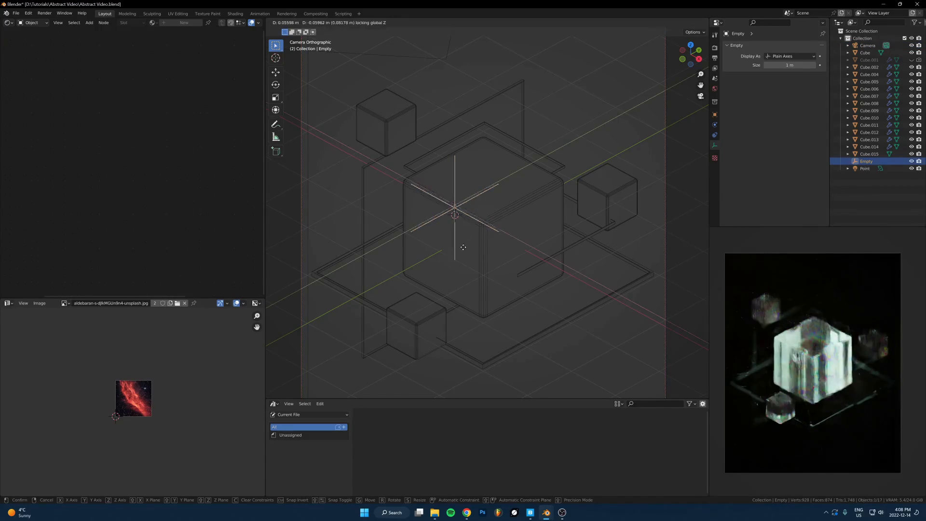
right_click(469, 245)
scroll(456, 217, "up", 5)
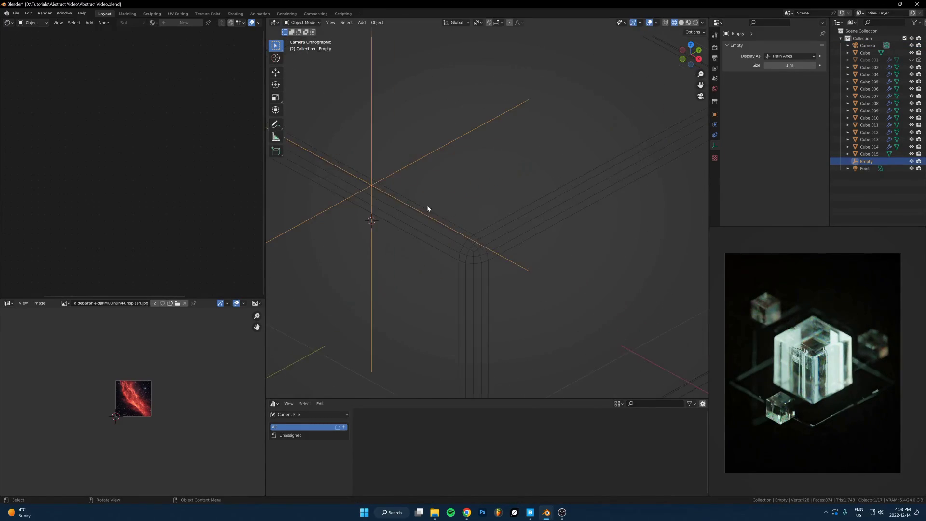
scroll(443, 224, "down", 5)
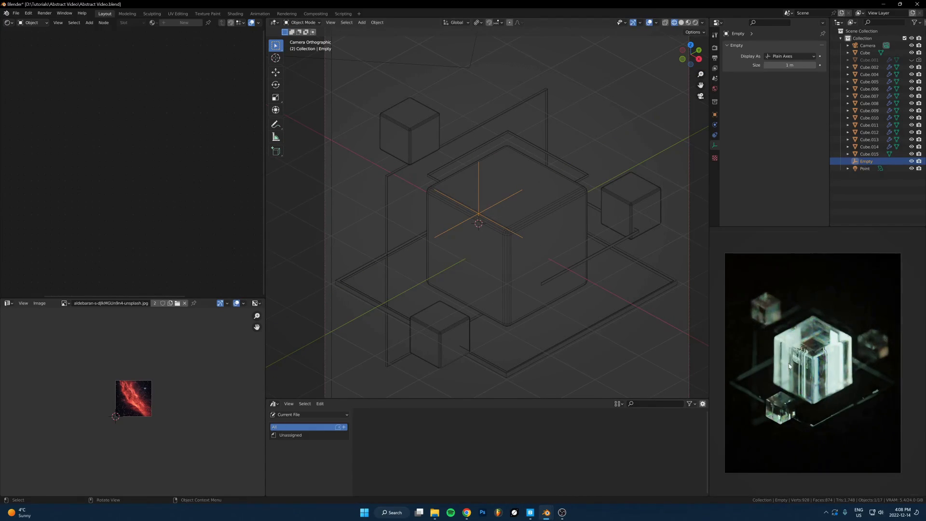
- Snap the empty to the 3D cursor at the main cube's front corner, using Selection to Cursor (Keep Offset)
key("shift+s")
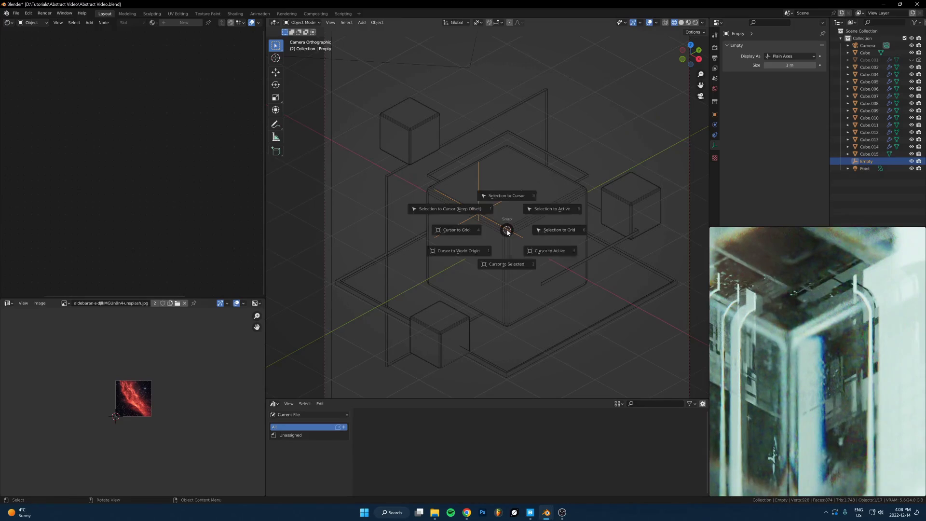
left_click(454, 207)
scroll(729, 254, "down", 6)
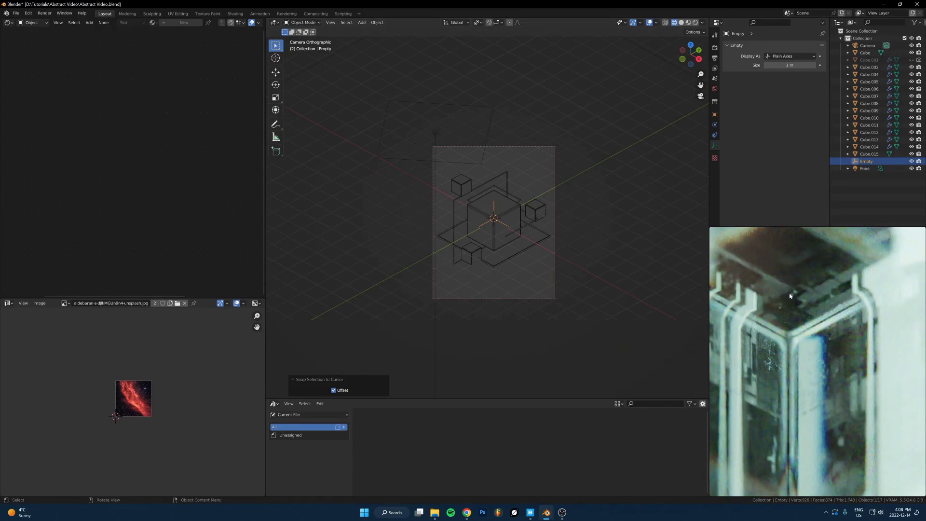
scroll(790, 296, "down", 7)
scroll(531, 227, "up", 1)
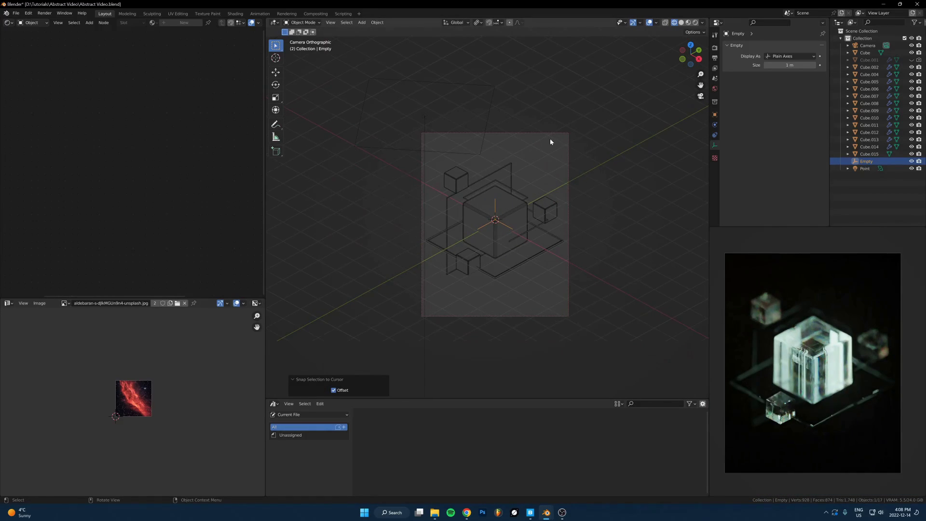
- Set the camera's depth-of-field F-Stop to 12
left_click(704, 168)
left_click(519, 137)
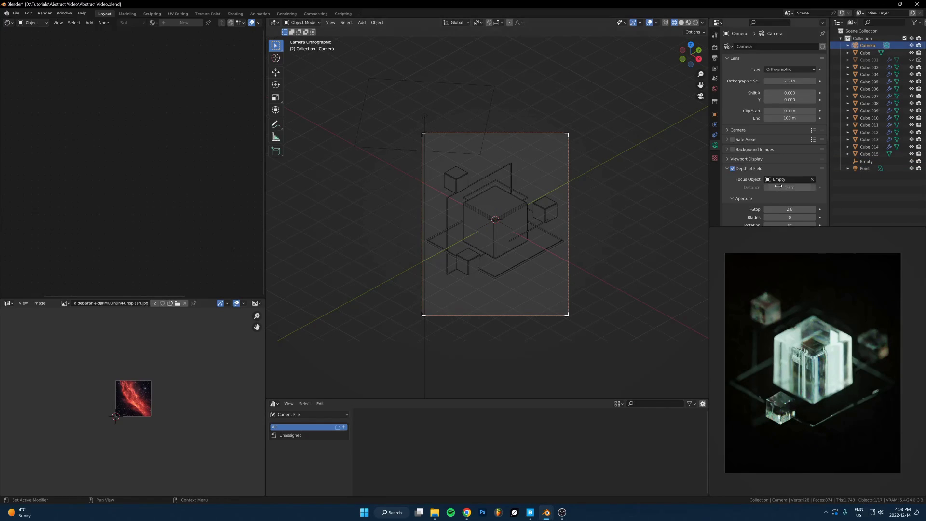
left_click(789, 209)
type("12")
key("Return")
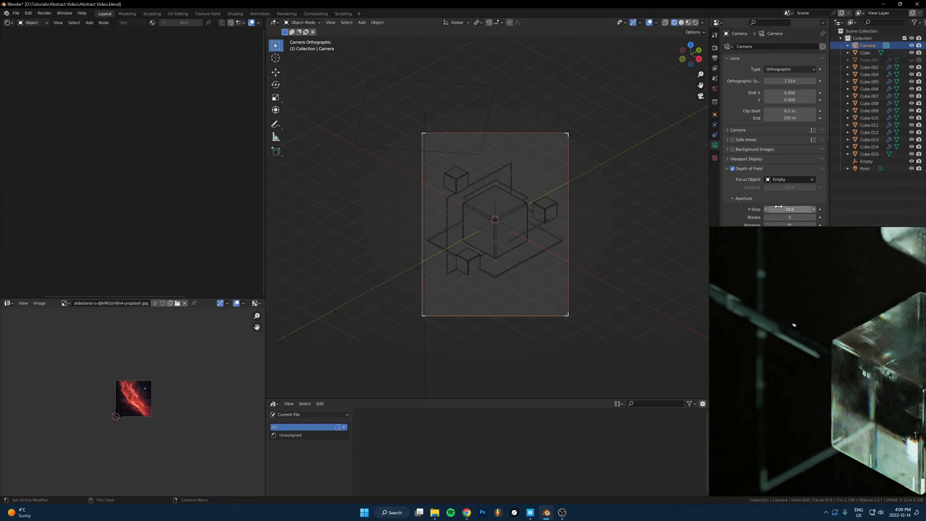
mouse_move(778, 208)
left_mouse_down()
mouse_move(849, 207)
mouse_move(778, 209)
left_mouse_up()
scroll(756, 388, "up", 4)
middle_click_drag(756, 389, 883, 307, "shift")
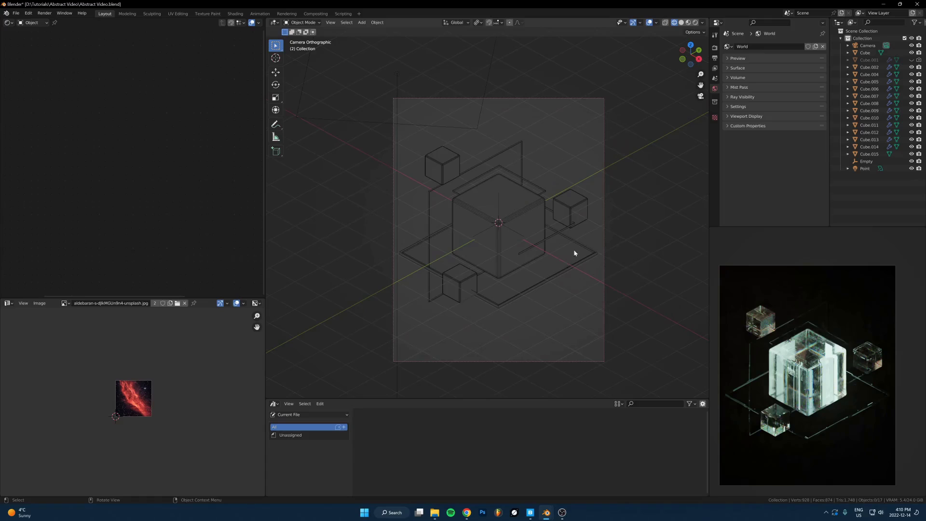
- Add a mesh plane at the centre of the main cube and scale it to about 5.391
key("shift+a")
mouse_move(463, 193)
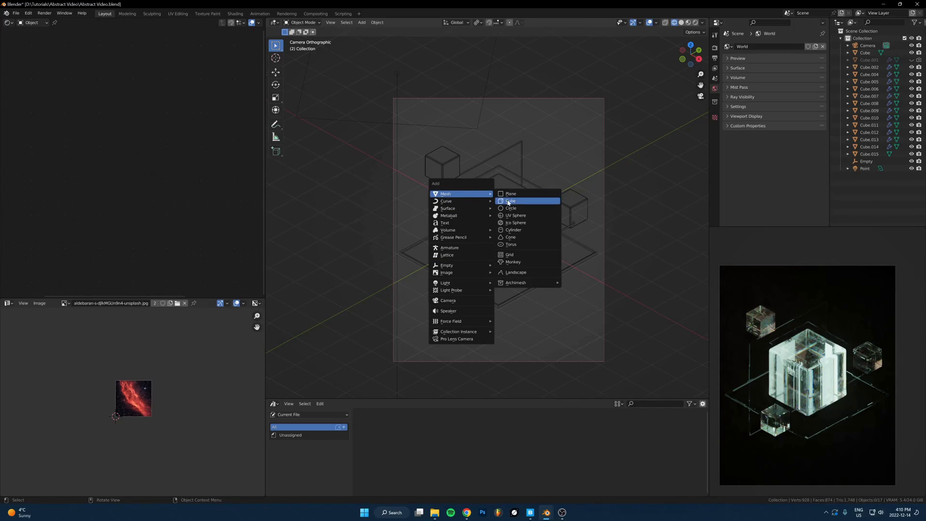
left_click(510, 194)
key("s")
left_click(362, 261)
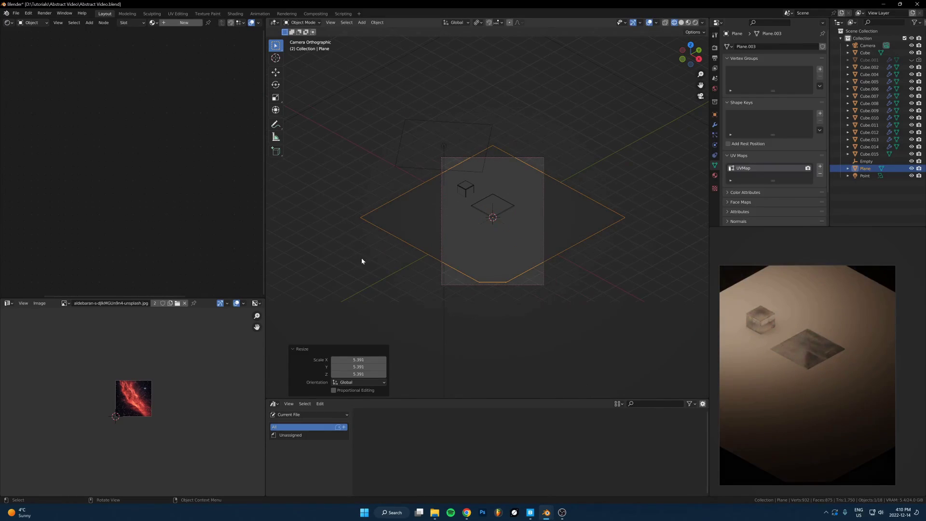
scroll(535, 237, "up", 3)
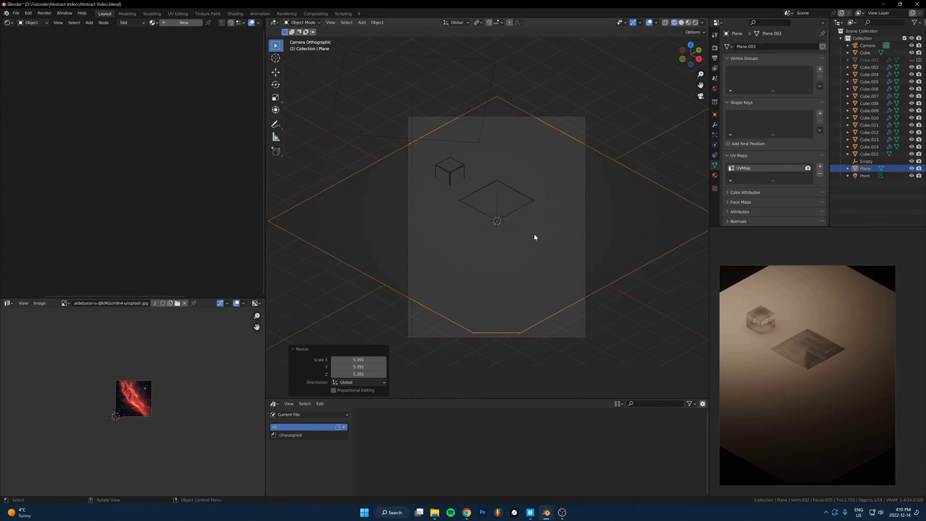
- Give the plane a new material with a Translucent BSDF replacing the Principled BSDF on the Surface output, and save the file
left_click(174, 25)
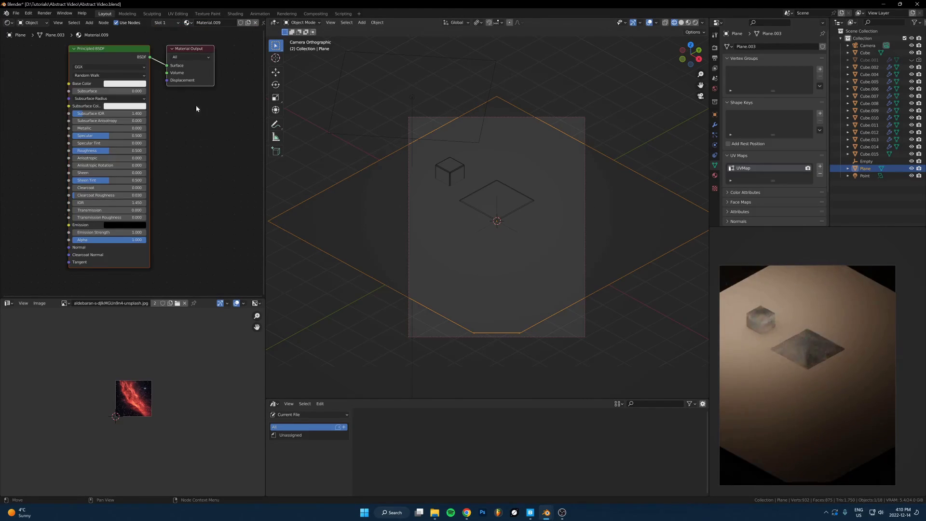
key("x")
key("shift+a")
type("tra")
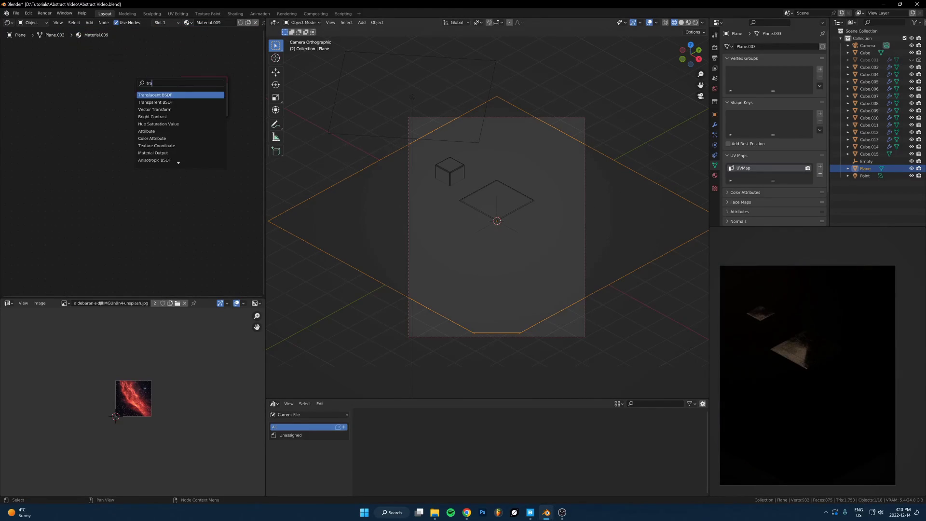
key("Return")
key("ctrl+s")
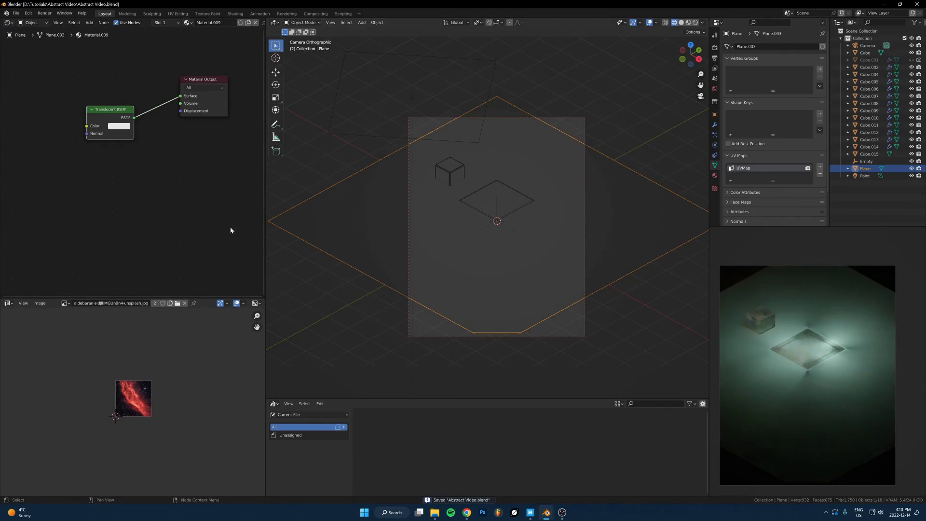
- Subdivide the whole plane three times with one cut each
key("Tab")
right_click(566, 204)
left_click(566, 202)
key("shift+r")
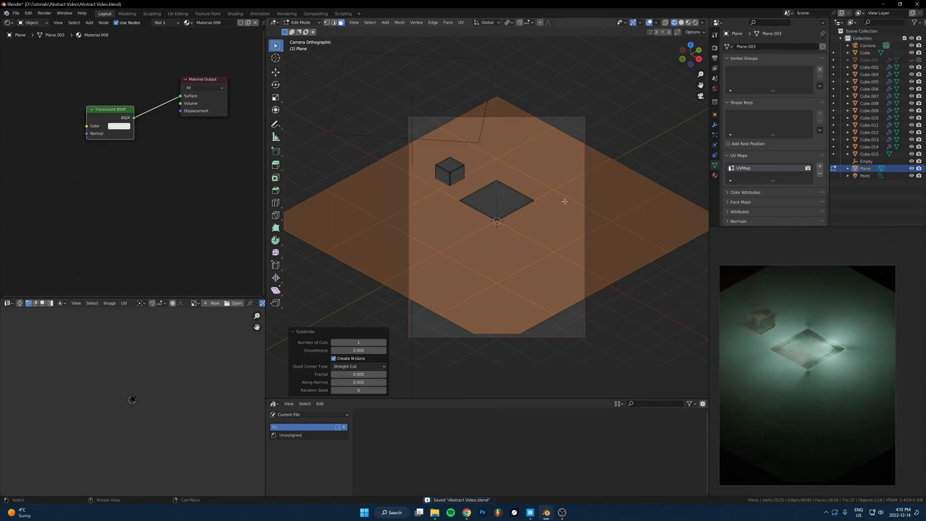
key("Tab")
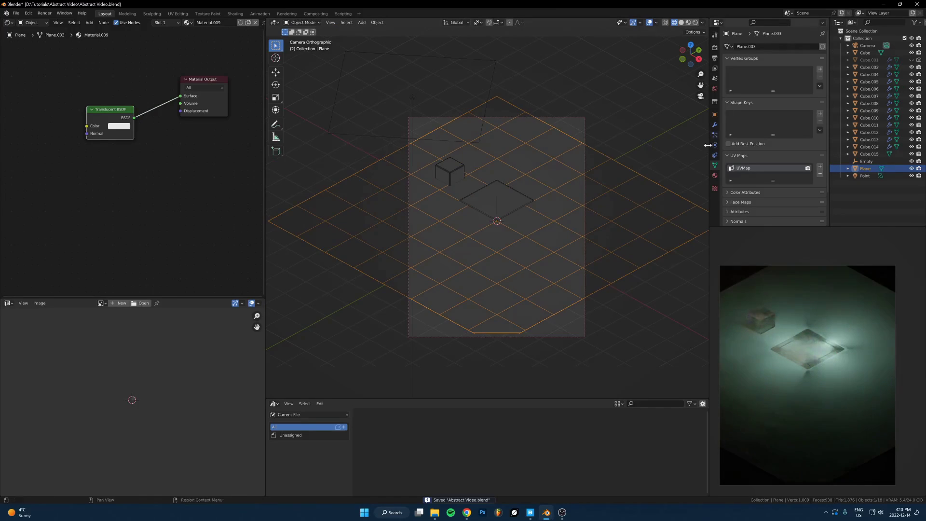
- Add a Wireframe modifier to the subdivided plane and scale the plane up by about 1.304
left_click(715, 134)
left_click(715, 125)
left_click(752, 46)
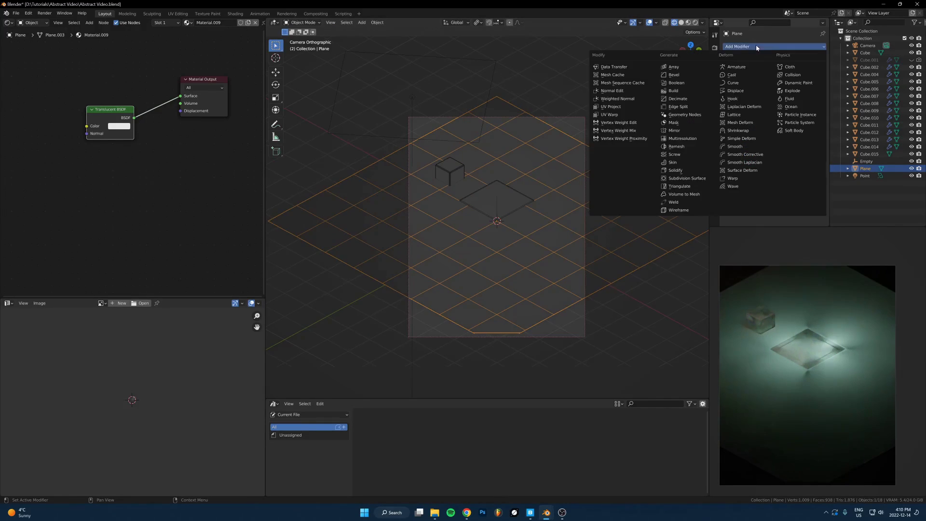
left_click(688, 210)
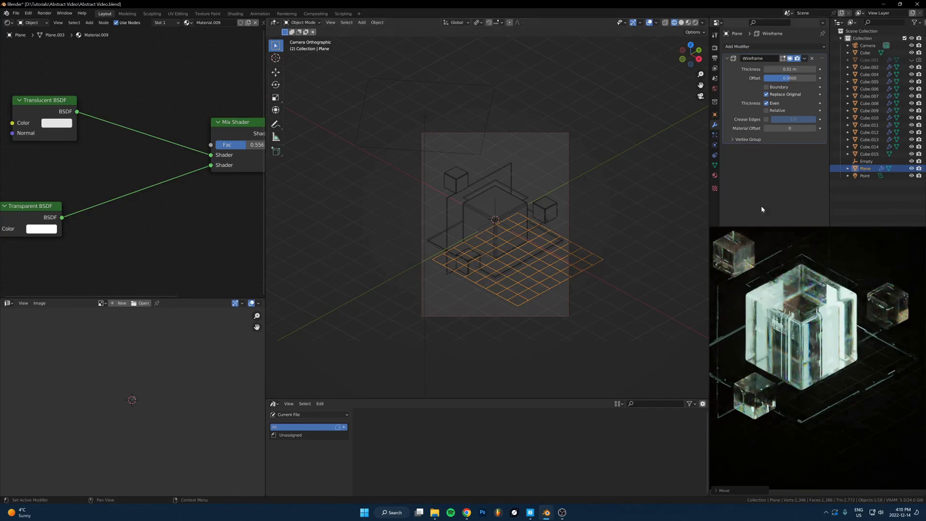
key("s")
left_click(667, 420)
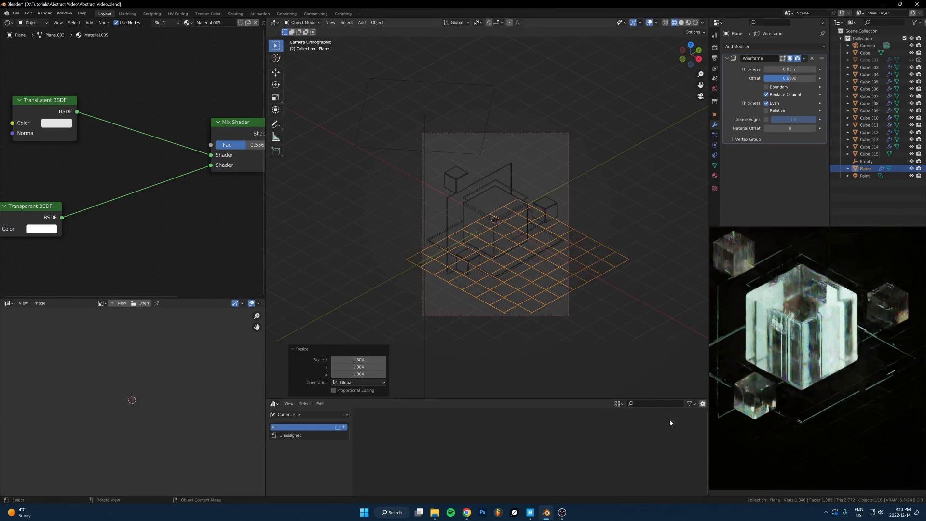
- Switch to Chrome, examine the Beeple abstract reference artworks in the image results and Behance gallery, and return to Blender
left_click(467, 513)
left_click(289, 10)
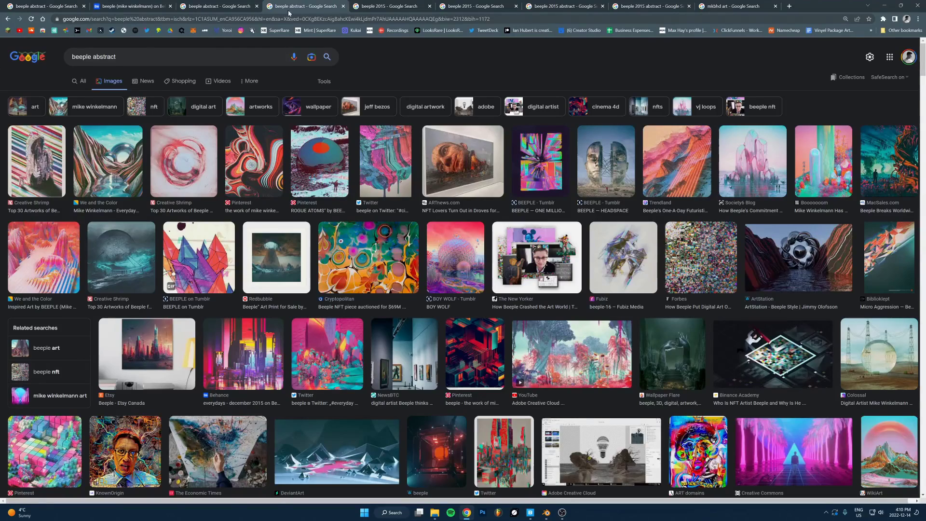
left_click(130, 6)
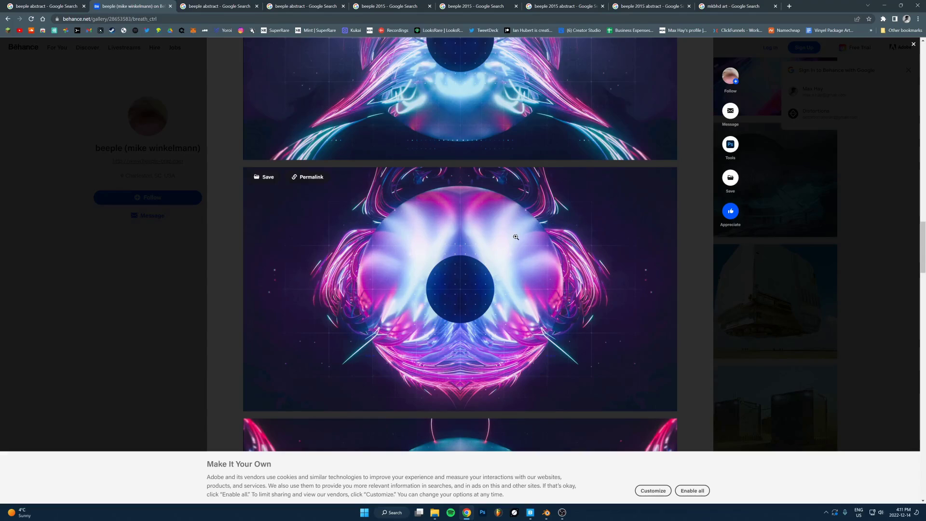
scroll(411, 370, "down", 6)
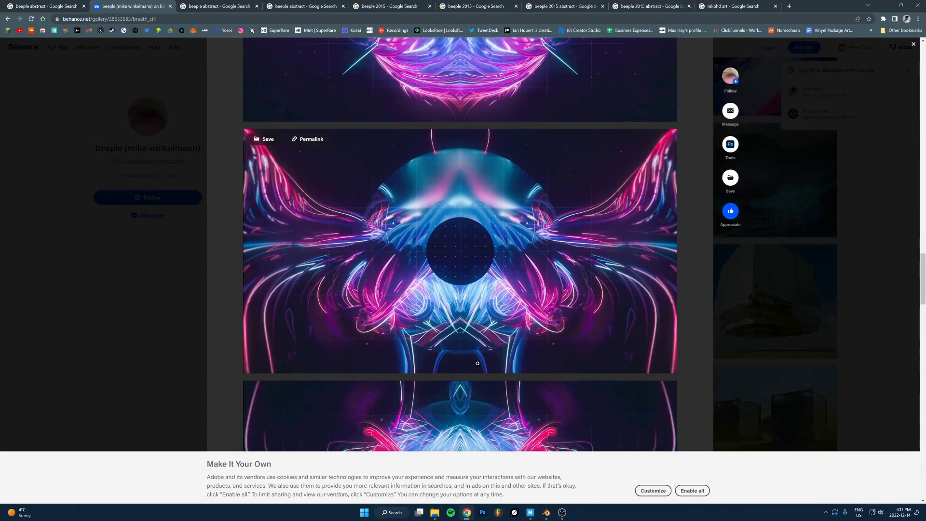
scroll(538, 368, "down", 4)
key("alt+Tab")
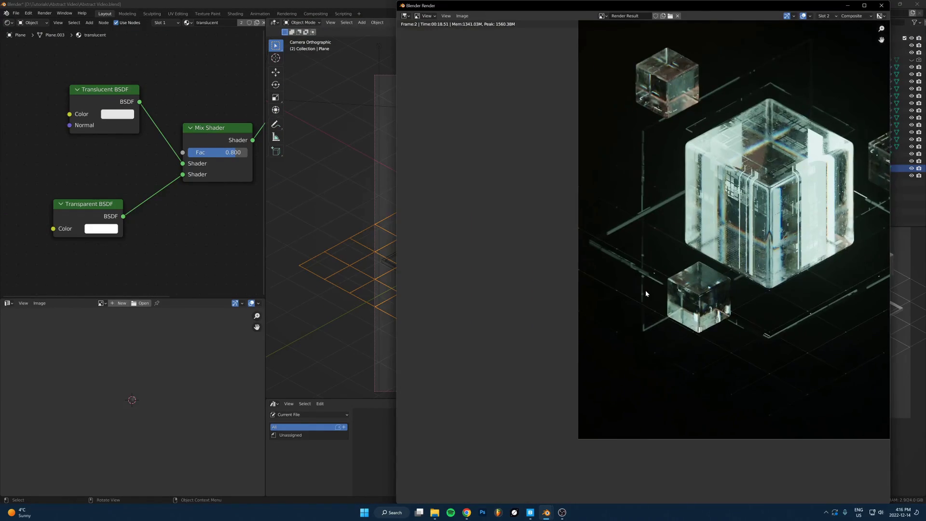
- Examine the frame lines, grid and small glass cube in the finished render up close
scroll(648, 290, "up", 3)
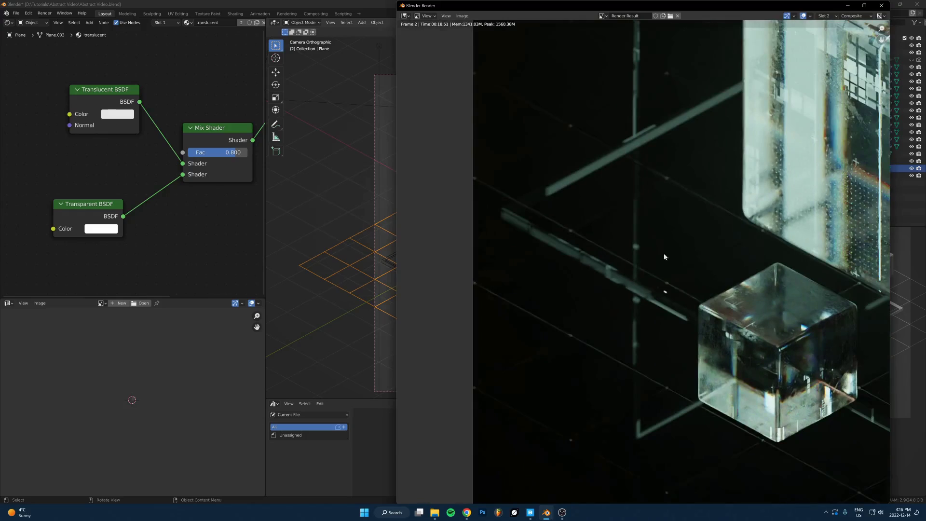
scroll(650, 222, "up", 3)
scroll(650, 211, "down", 2)
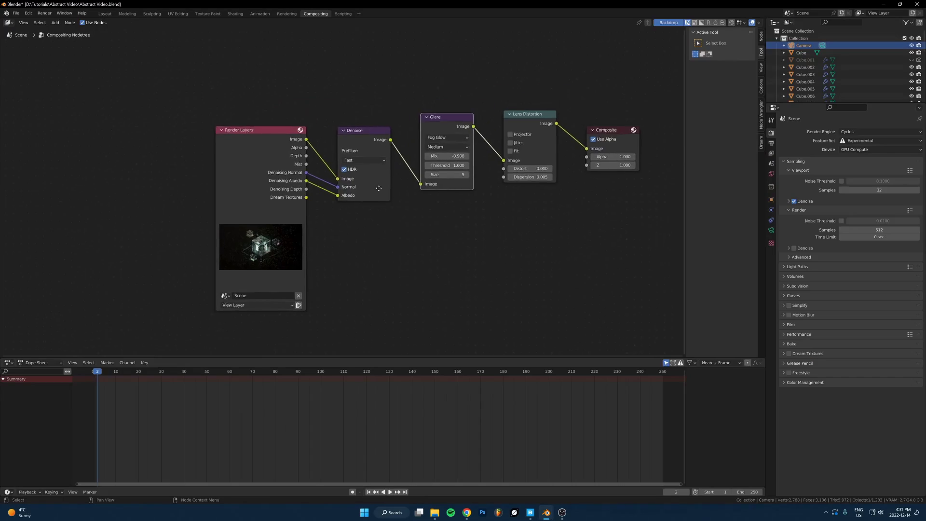
- Save the rendered image as Abstract Video.png and open that file in Photoshop
left_click(288, 13)
left_click(66, 22)
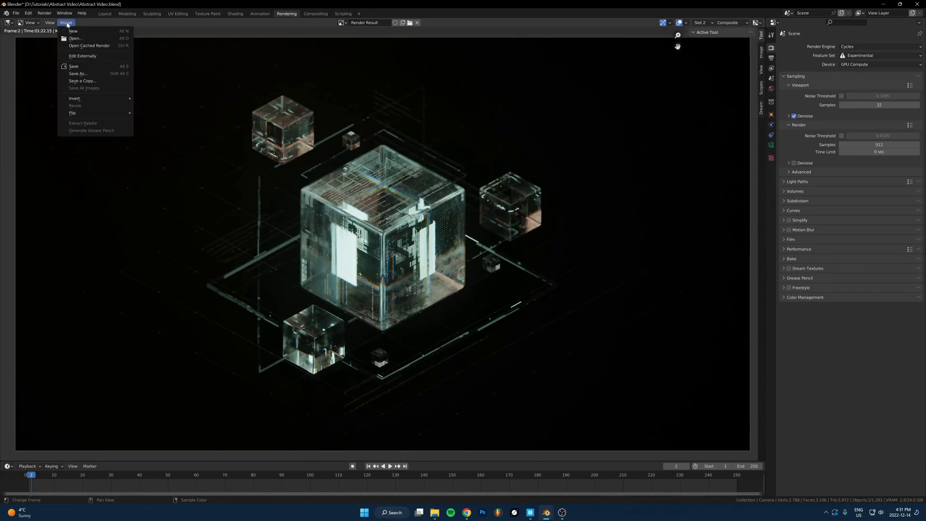
left_click(77, 73)
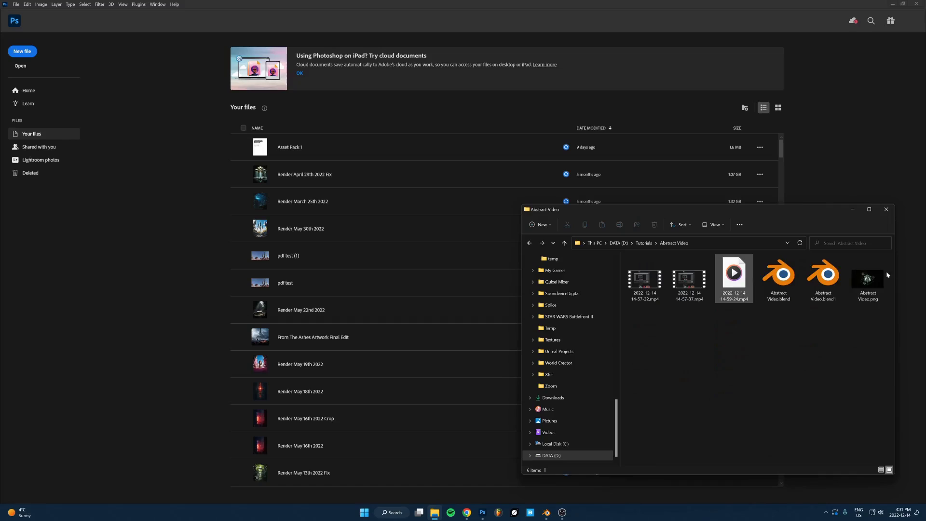
left_click_drag(868, 278, 73, 266)
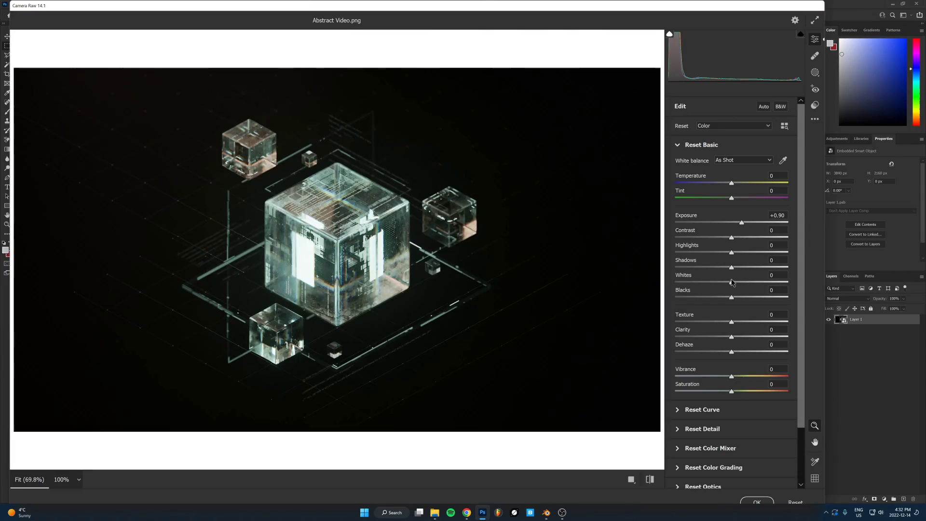
- Adjust the image's whites, blacks and clarity in Camera Raw, and set the clarity of the brush mask over the cubes to about +3
left_click_drag(737, 283, 731, 297, "alt")
left_click_drag(732, 336, 757, 333)
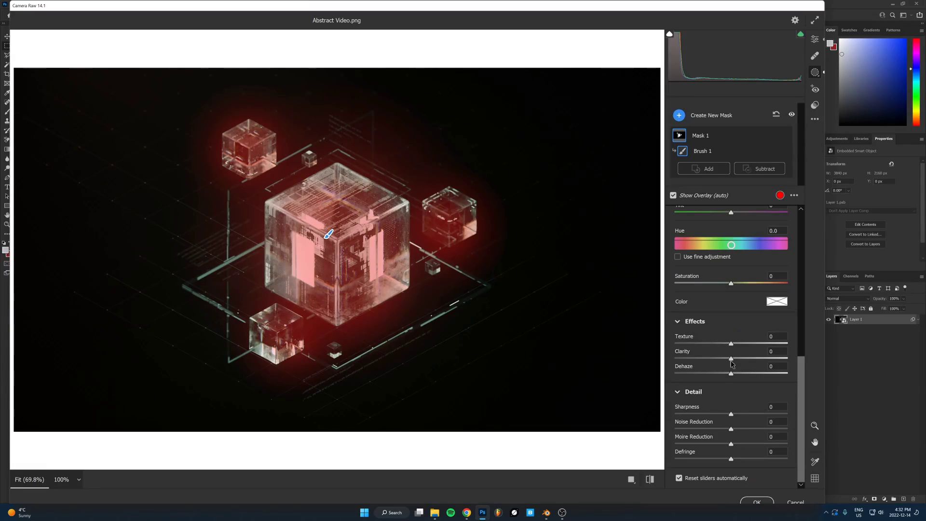
left_click(733, 359)
left_click_drag(737, 359, 732, 362)
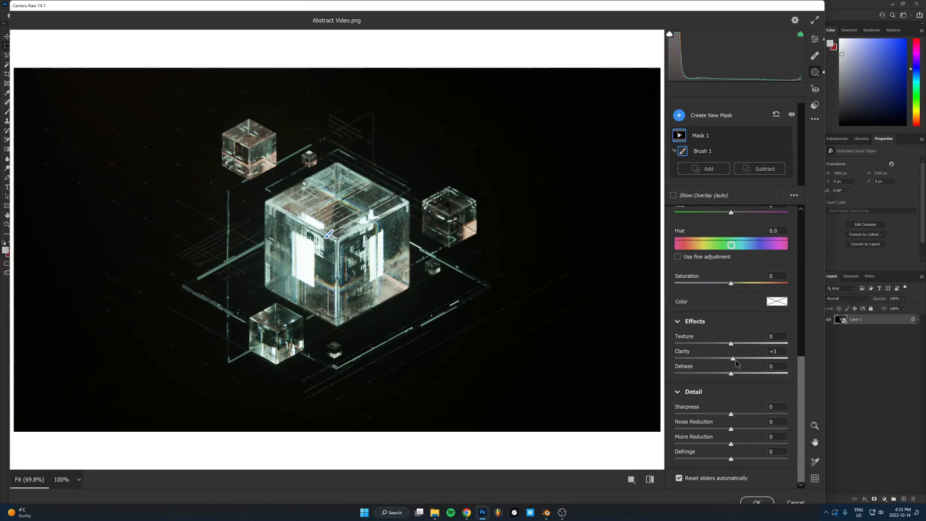
key("e")
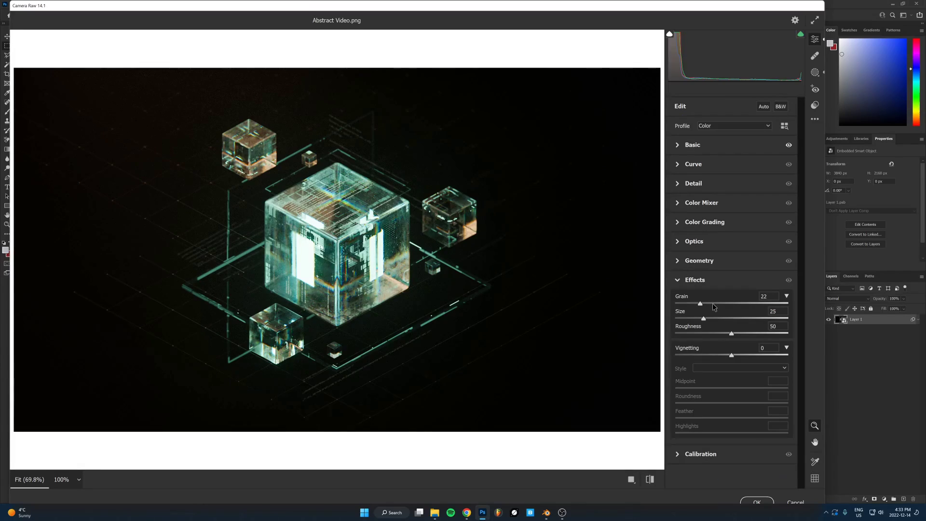
- Set the grain amount to 39 and shift the Red Primary hue in the calibration settings to about +33
left_click(713, 303)
left_click(401, 227)
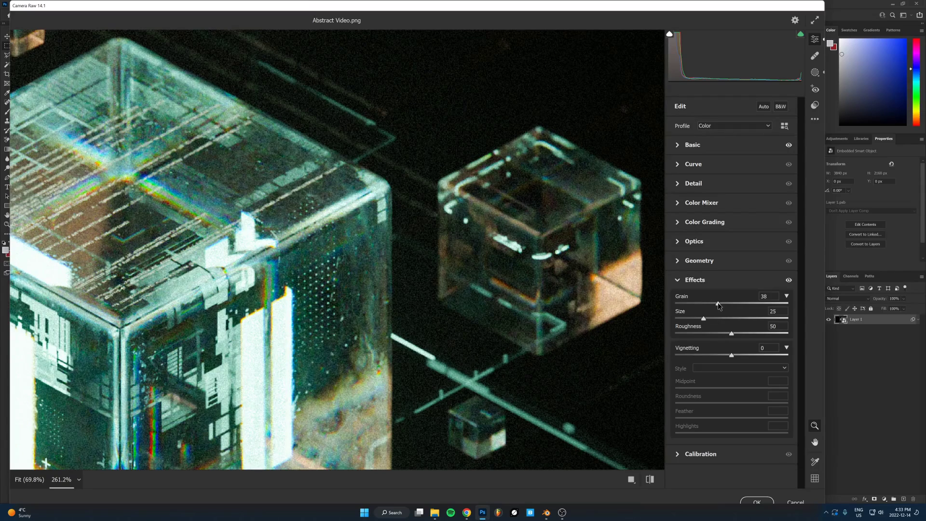
left_click(564, 316, "alt")
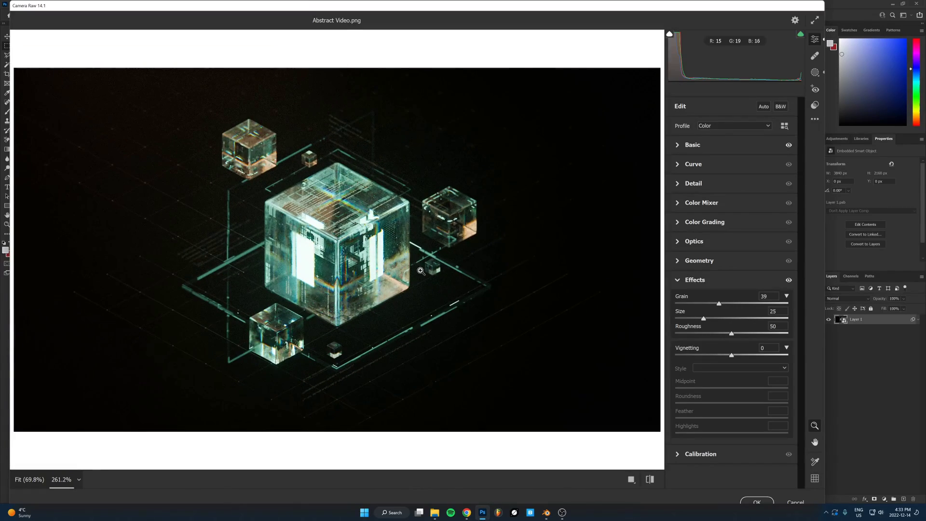
left_click(701, 454)
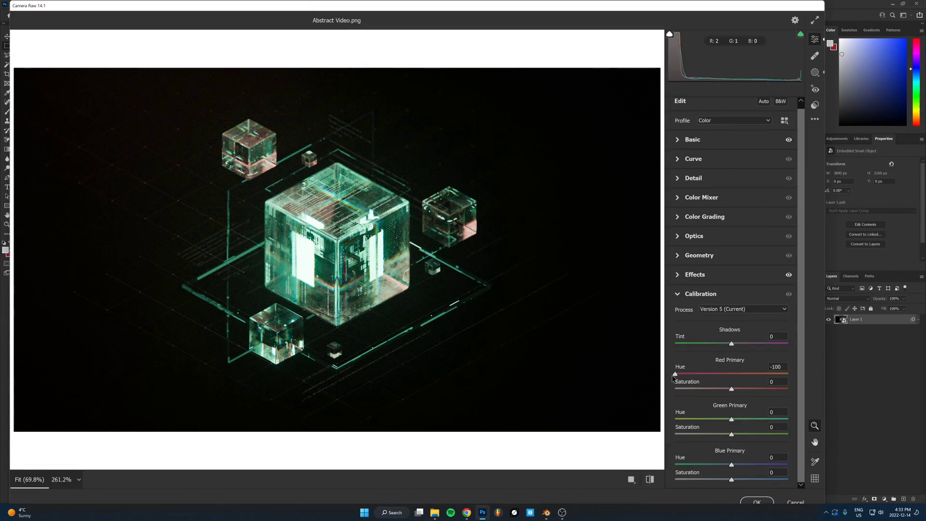
left_click_drag(717, 374, 775, 372)
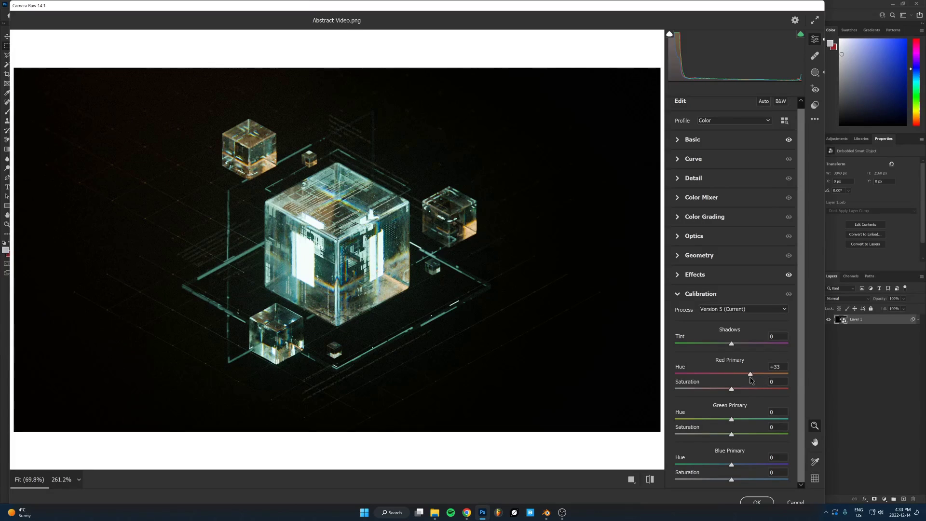
- Tint the shadows blue in Color Grading with a hue of 218 and a saturation of 49
left_click(705, 217)
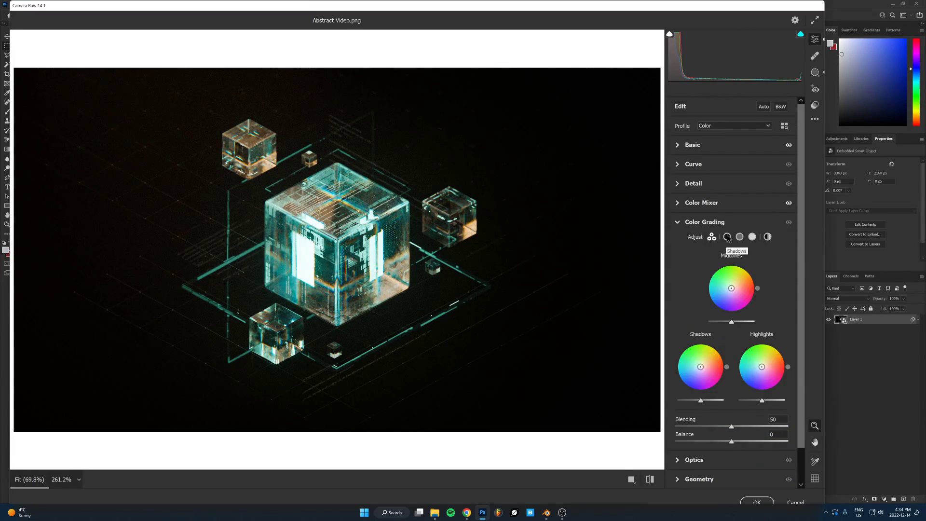
left_click(727, 237)
left_click_drag(716, 312, 715, 322)
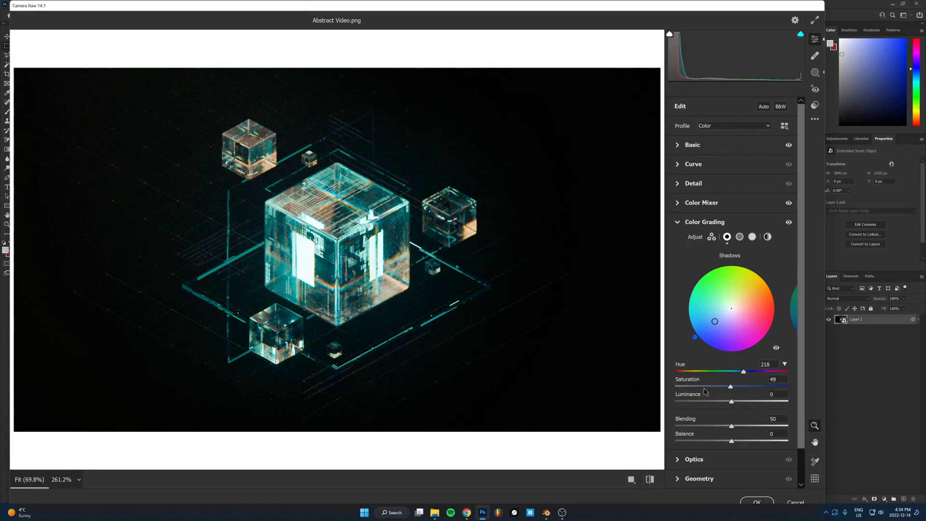